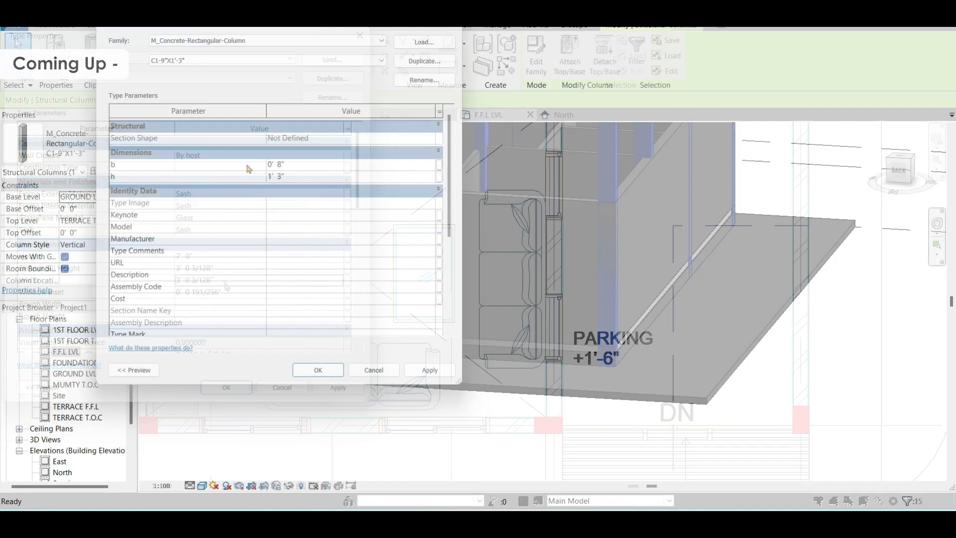
{"action": "left_click", "coordinate": [311, 172]}
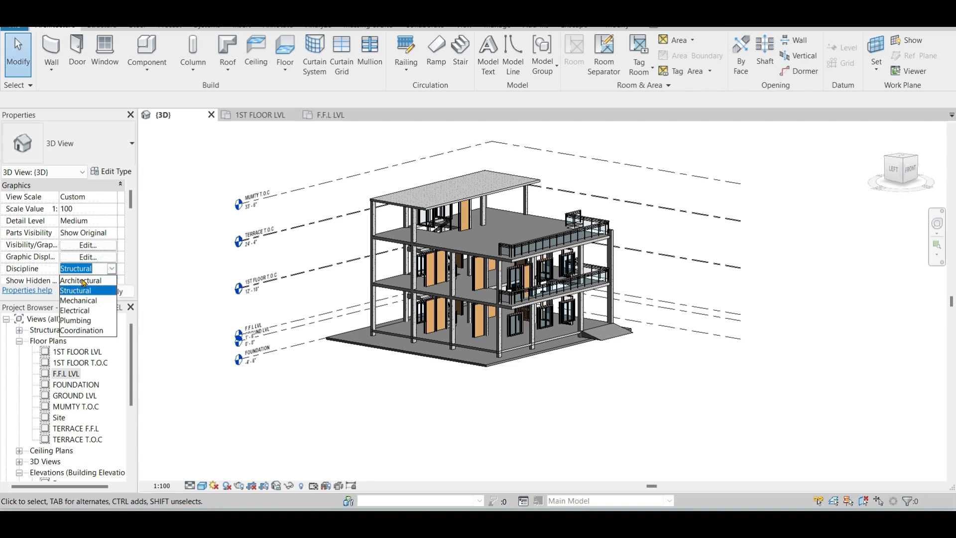
{"action": "scroll", "coordinate": [611, 381], "scroll_direction": "down", "scroll_amount": 1}
{"action": "middle_click_drag", "start_coordinate": [611, 383], "coordinate": [566, 379], "text": "shift"}
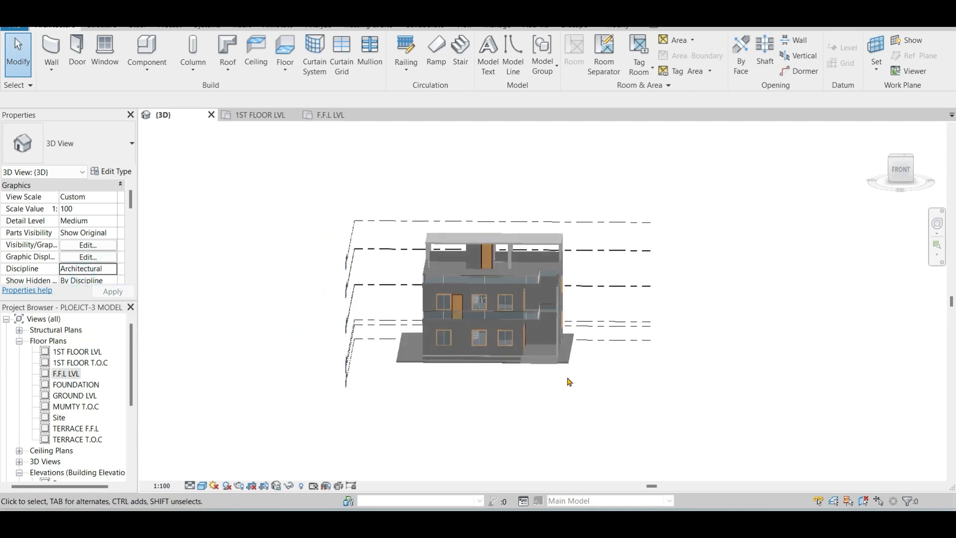
{"action": "scroll", "coordinate": [477, 391], "scroll_direction": "up", "scroll_amount": 1}
{"action": "scroll", "coordinate": [479, 395], "scroll_direction": "up", "scroll_amount": 1}
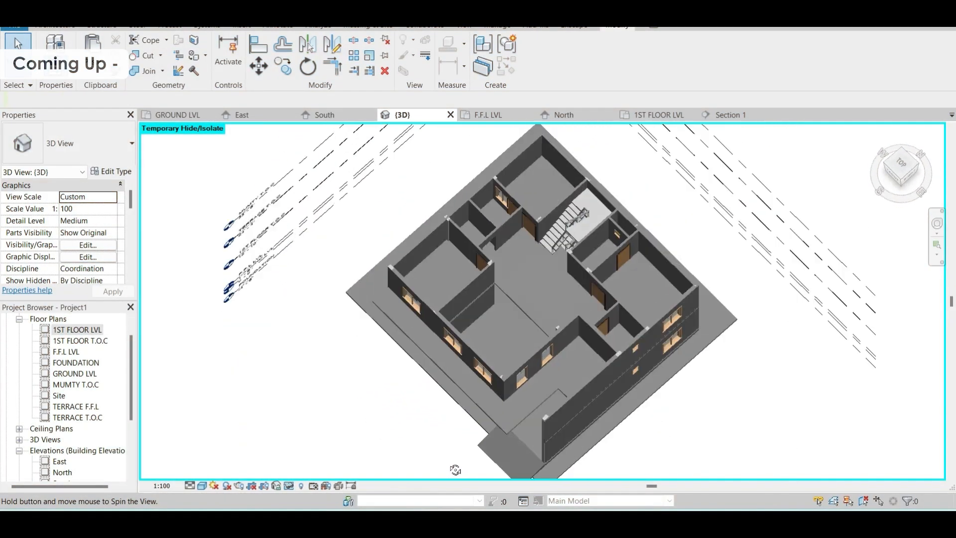
{"action": "middle_click_drag", "start_coordinate": [455, 463], "coordinate": [455, 195], "text": "shift"}
{"action": "scroll", "coordinate": [503, 307], "scroll_direction": "up", "scroll_amount": 2}
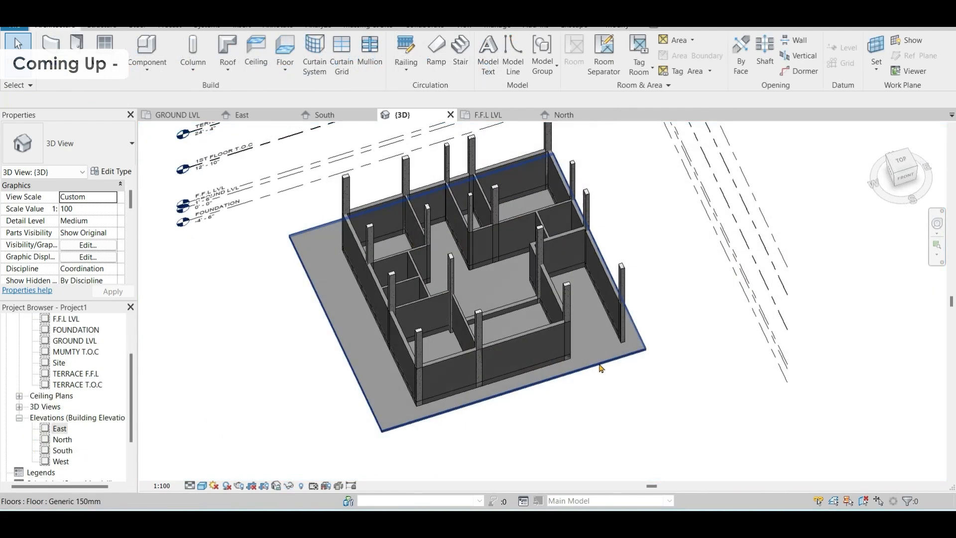
{"action": "left_click", "coordinate": [646, 355]}
{"action": "middle_click_drag", "start_coordinate": [647, 355], "coordinate": [622, 299], "text": "shift"}
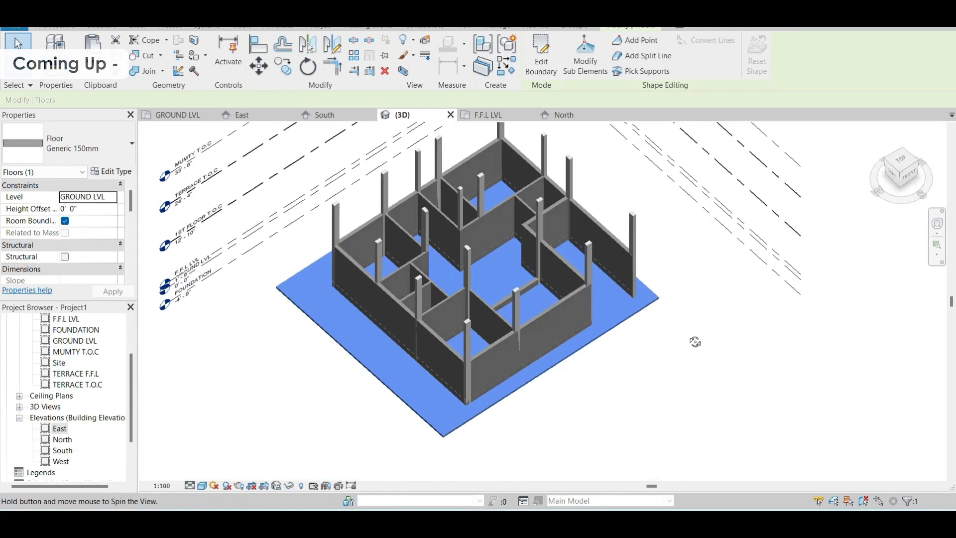
{"action": "scroll", "coordinate": [497, 298], "scroll_direction": "up", "scroll_amount": 3}
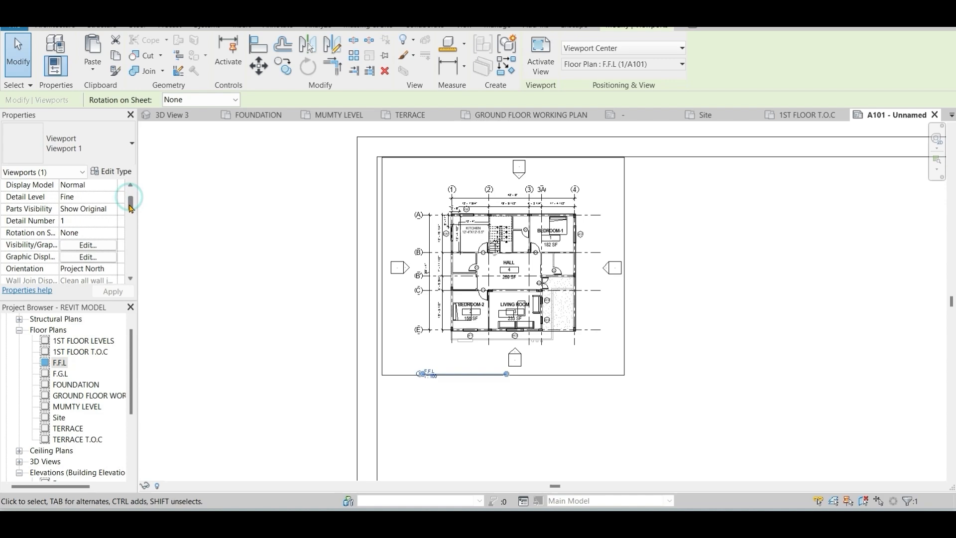
{"action": "left_click_drag", "start_coordinate": [131, 209], "coordinate": [130, 239]}
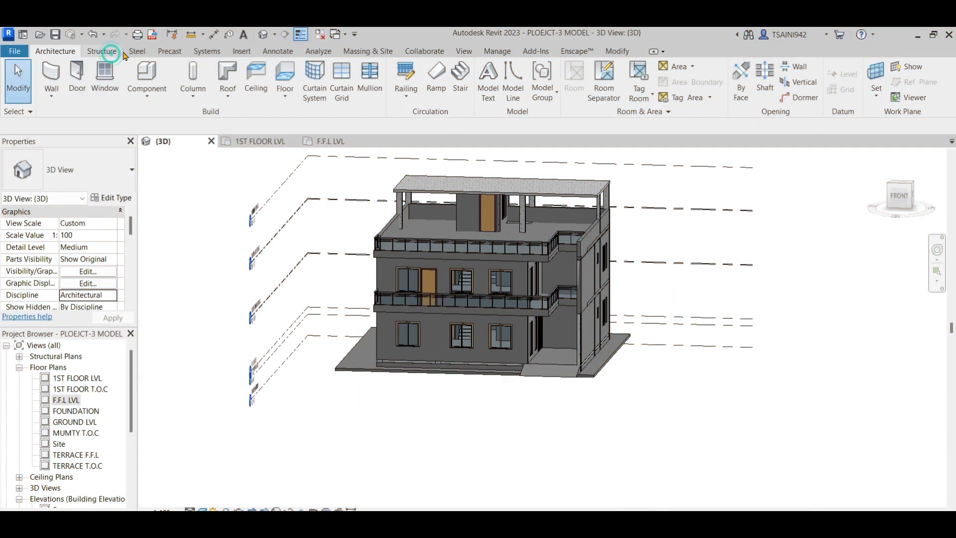
{"action": "scroll", "coordinate": [106, 62], "scroll_direction": "down", "scroll_amount": 3}
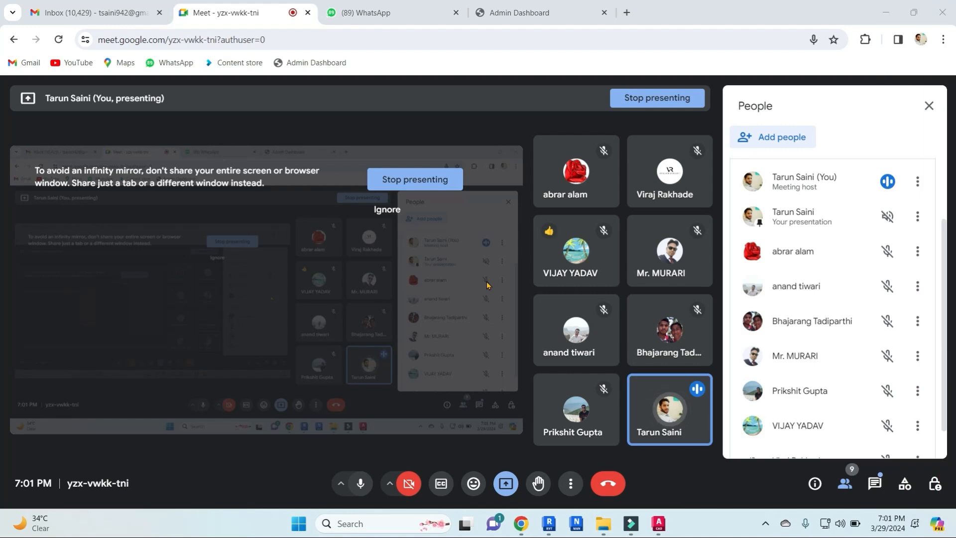
- Switch to AutoCAD and select the entire centerline plan in the architecture drawings row, including its dimensions and direction letters
{"action": "left_click", "coordinate": [549, 522]}
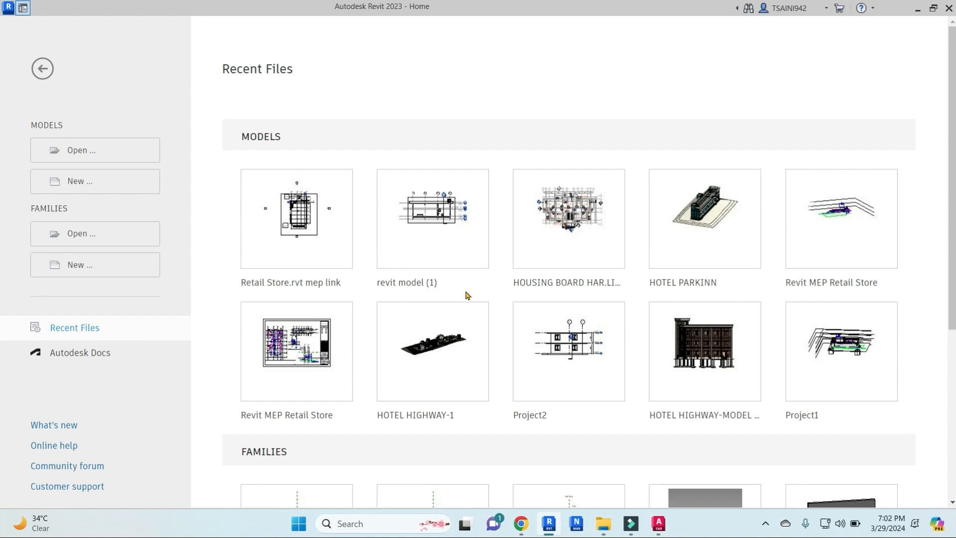
{"action": "left_click", "coordinate": [660, 533]}
{"action": "scroll", "coordinate": [479, 267], "scroll_direction": "up", "scroll_amount": 2}
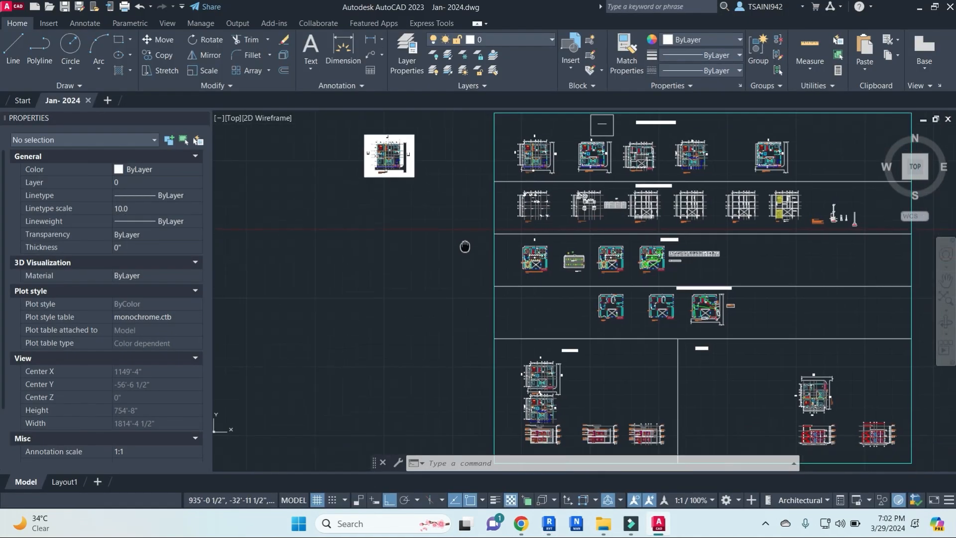
{"action": "scroll", "coordinate": [535, 152], "scroll_direction": "up", "scroll_amount": 6}
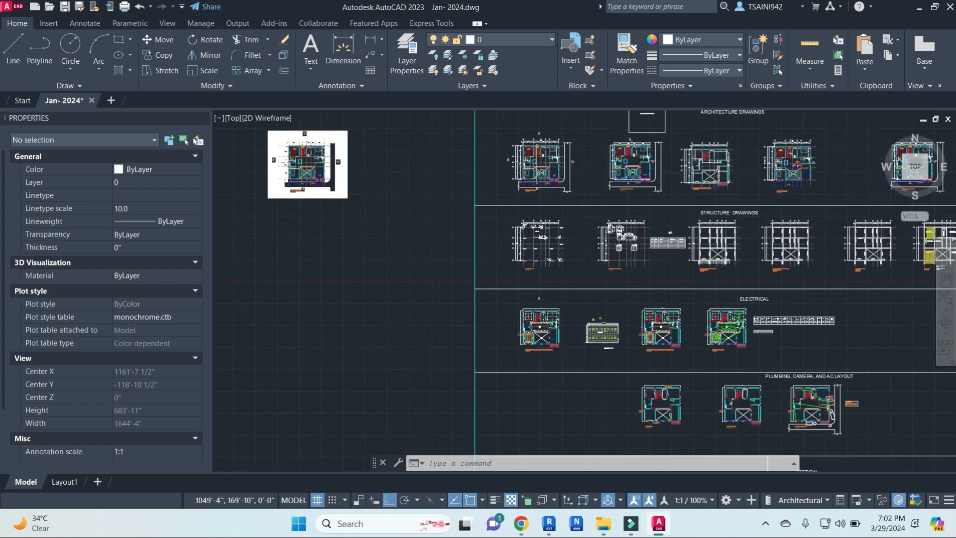
{"action": "scroll", "coordinate": [561, 169], "scroll_direction": "up", "scroll_amount": 2}
{"action": "left_click", "coordinate": [747, 364]}
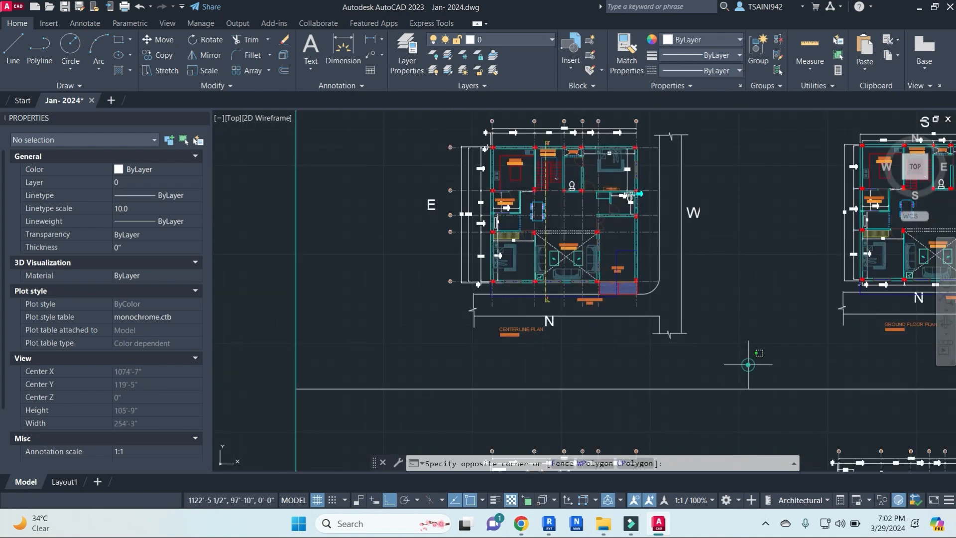
{"action": "scroll", "coordinate": [466, 185], "scroll_direction": "down", "scroll_amount": 2}
{"action": "middle_click_drag", "start_coordinate": [462, 168], "coordinate": [469, 210]}
{"action": "left_click", "coordinate": [394, 145]}
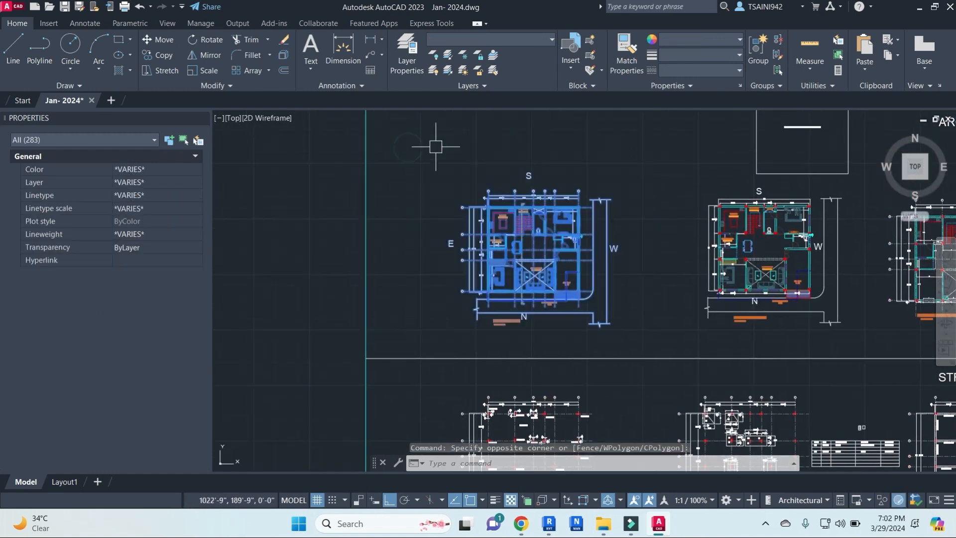
- Start Write Block for the selected plan and browse to the Desktop folder PTS\REVIT\MARCH 2024 as its destination
{"action": "type", "text": "w"}
{"action": "key", "text": "Return"}
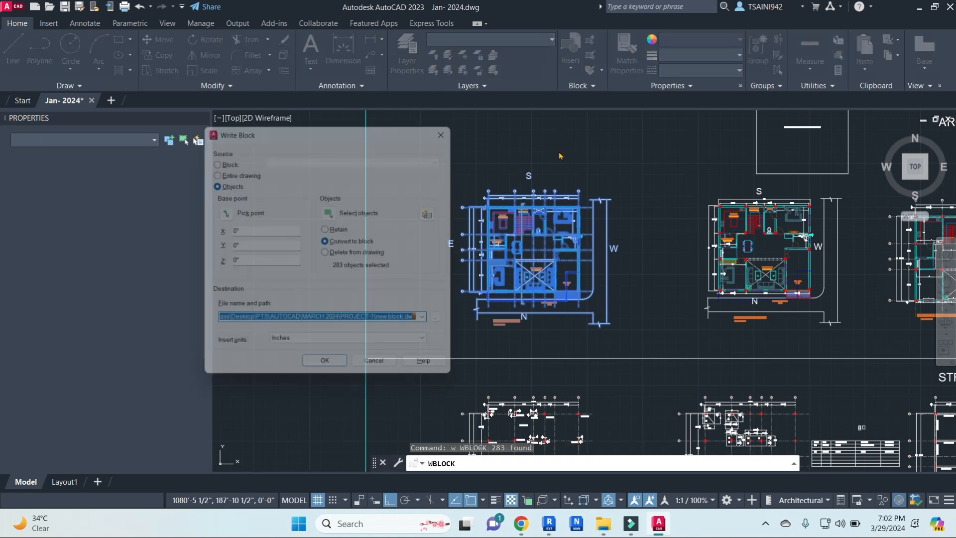
{"action": "left_click_drag", "start_coordinate": [343, 131], "coordinate": [416, 127]}
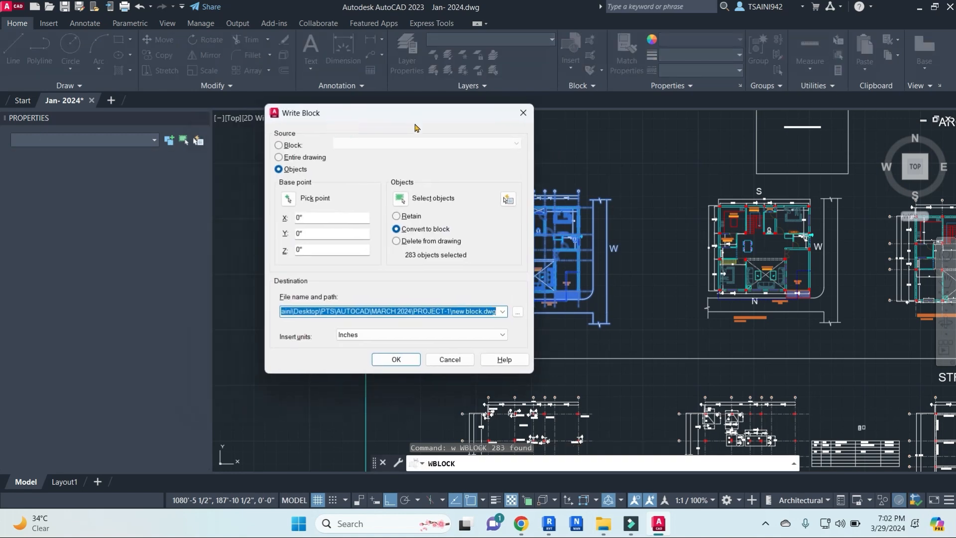
{"action": "left_click", "coordinate": [517, 311]}
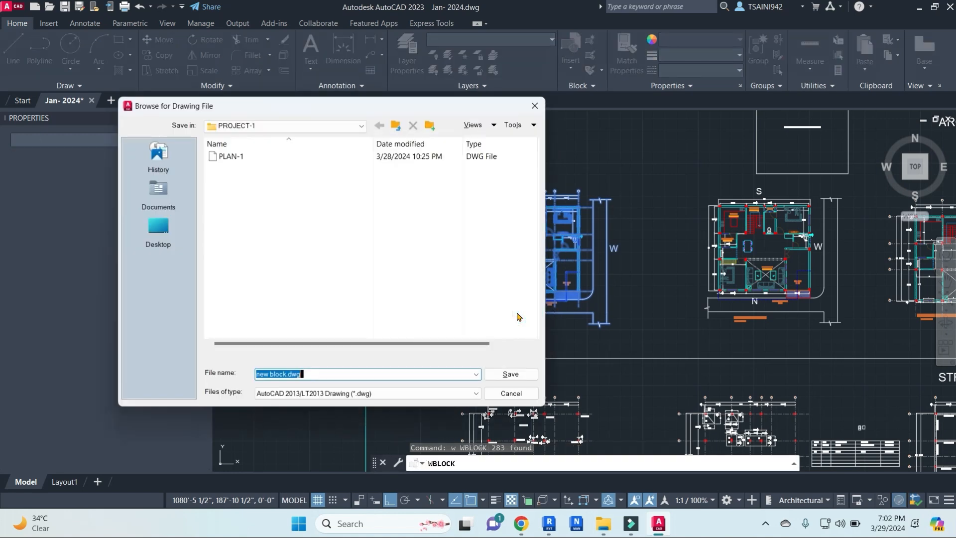
{"action": "left_click", "coordinate": [158, 228]}
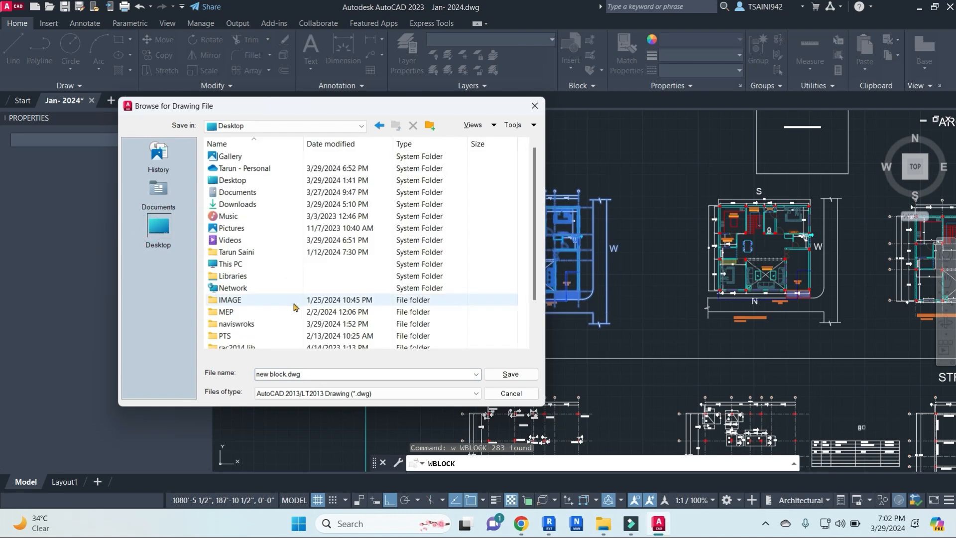
{"action": "scroll", "coordinate": [259, 302], "scroll_direction": "down", "scroll_amount": 2}
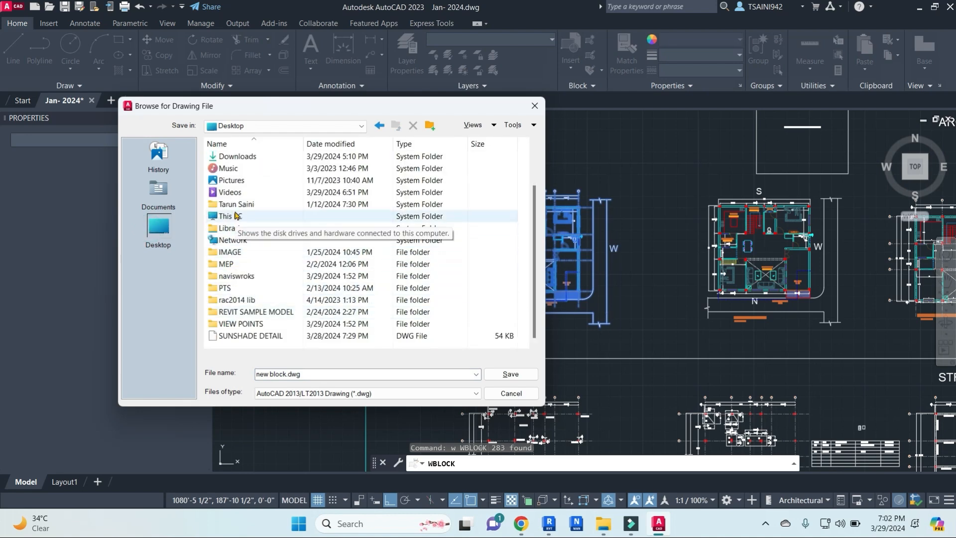
{"action": "scroll", "coordinate": [233, 219], "scroll_direction": "up", "scroll_amount": 2}
{"action": "double_click", "coordinate": [224, 335]}
{"action": "double_click", "coordinate": [234, 180]}
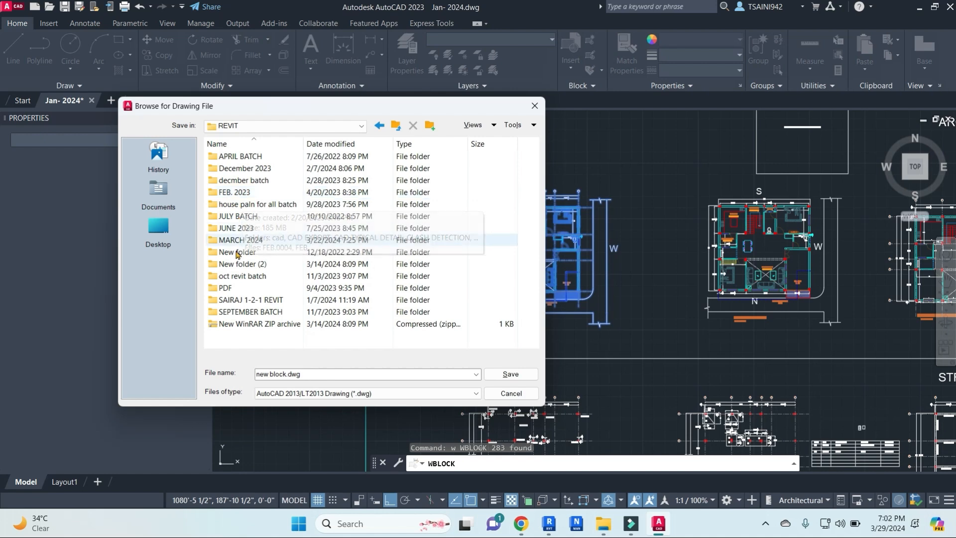
{"action": "double_click", "coordinate": [250, 241]}
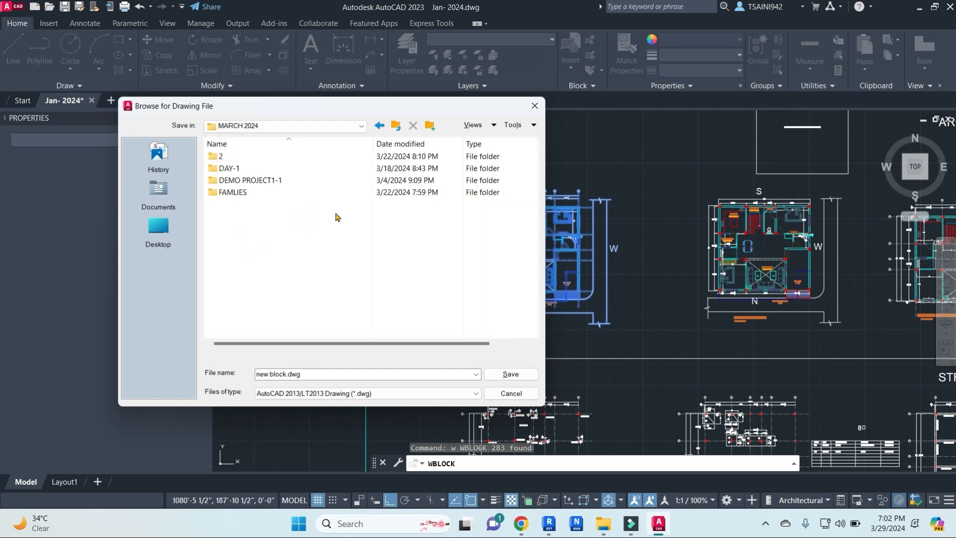
- Create a folder named project-3 inside MARCH 2024 and open it as the save location
{"action": "right_click", "coordinate": [301, 222]}
{"action": "left_click", "coordinate": [330, 328]}
{"action": "left_click", "coordinate": [442, 329]}
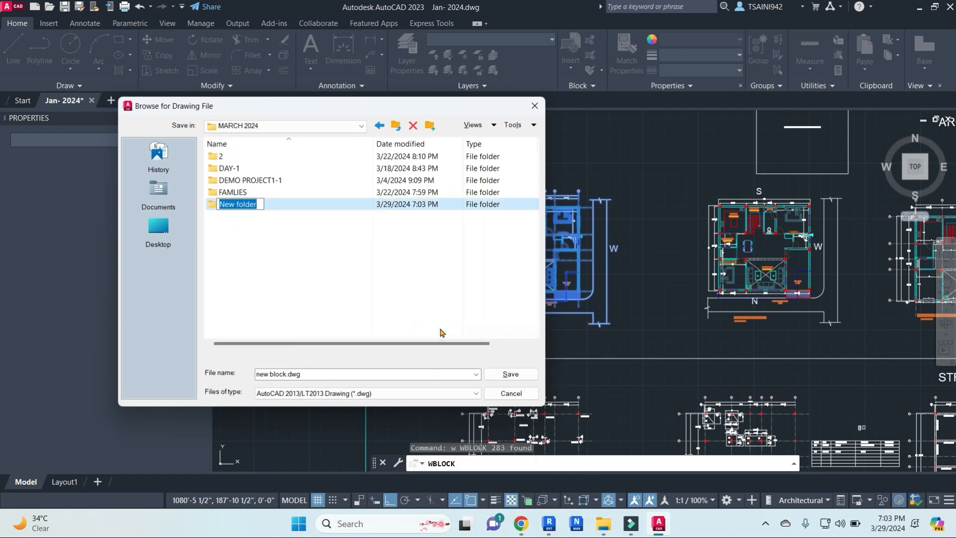
{"action": "type", "text": "project-"}
{"action": "type", "text": "3"}
{"action": "key", "text": "Return"}
{"action": "double_click", "coordinate": [258, 205]}
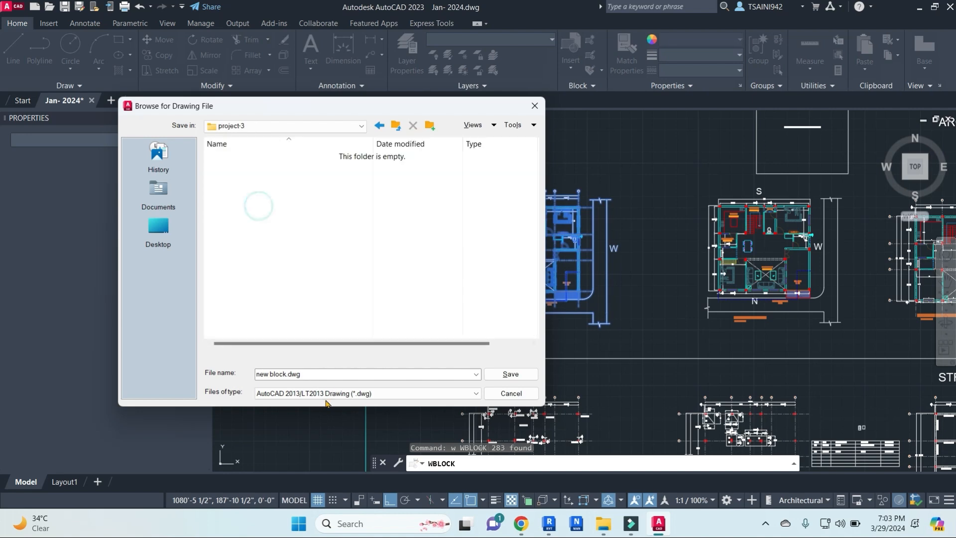
- Name the output drawing file plan-2 and accept it as the block's destination
{"action": "left_click", "coordinate": [325, 378]}
{"action": "type", "text": "plan-2"}
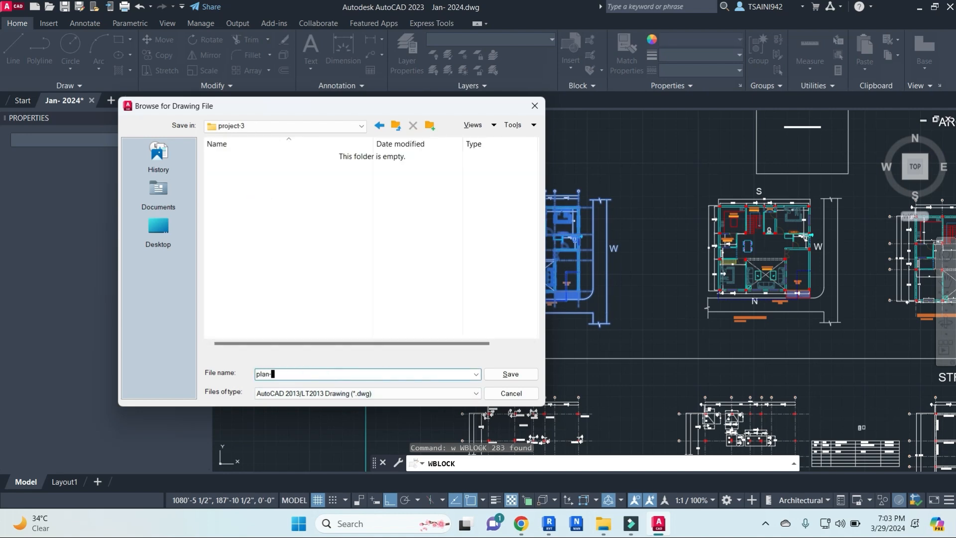
{"action": "left_click", "coordinate": [512, 374]}
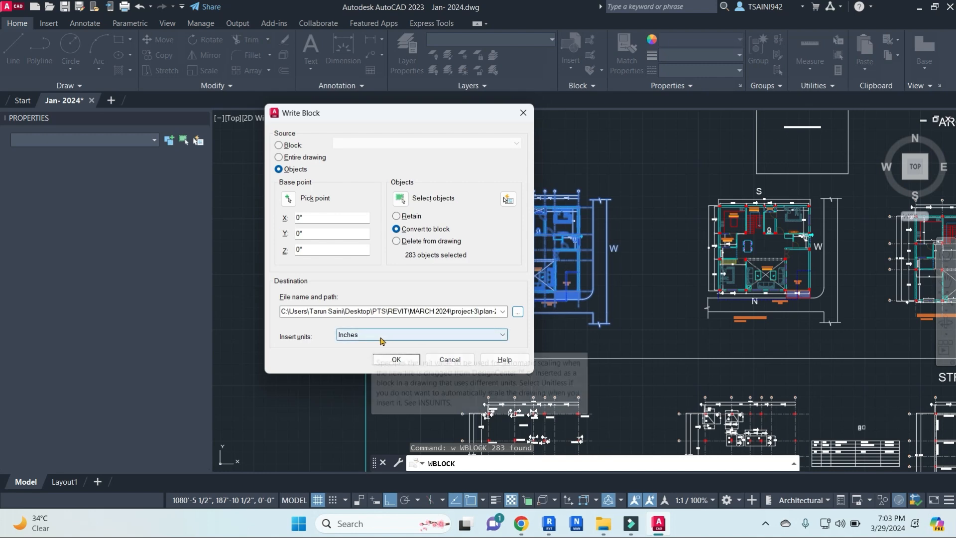
- Switch to the Google Meet call, admit the people waiting to join, and return to AutoCAD
{"action": "left_click", "coordinate": [521, 522]}
{"action": "left_click", "coordinate": [450, 462]}
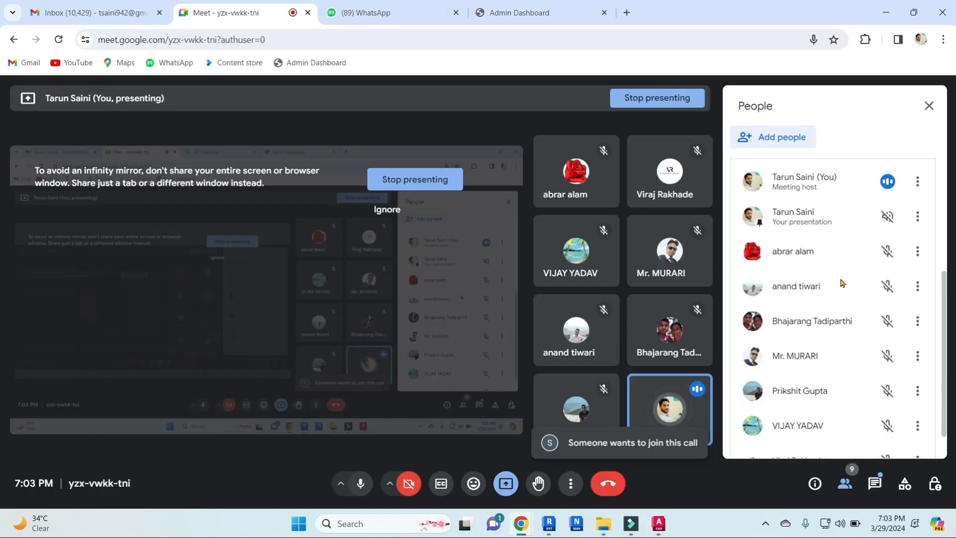
{"action": "left_click", "coordinate": [877, 291]}
{"action": "key", "text": "alt+Tab"}
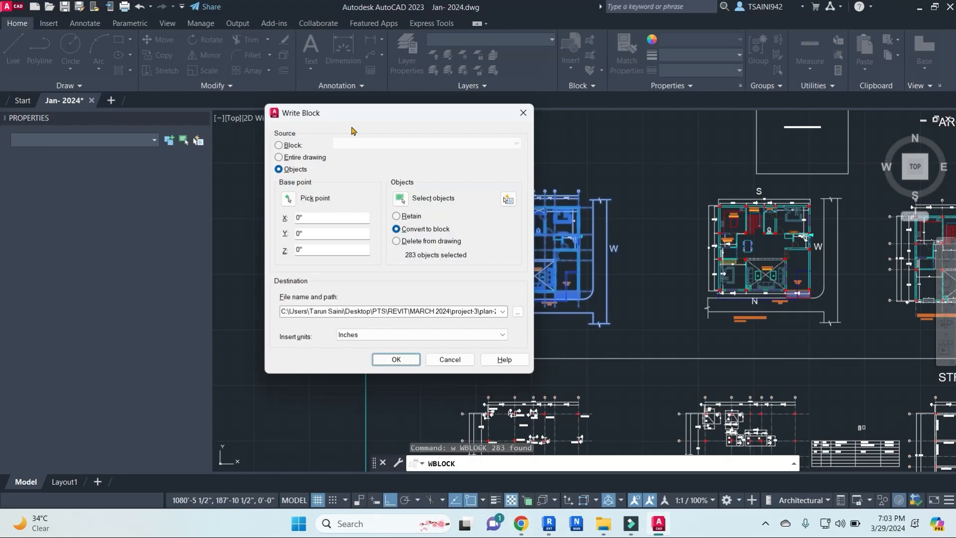
{"action": "left_click", "coordinate": [521, 522]}
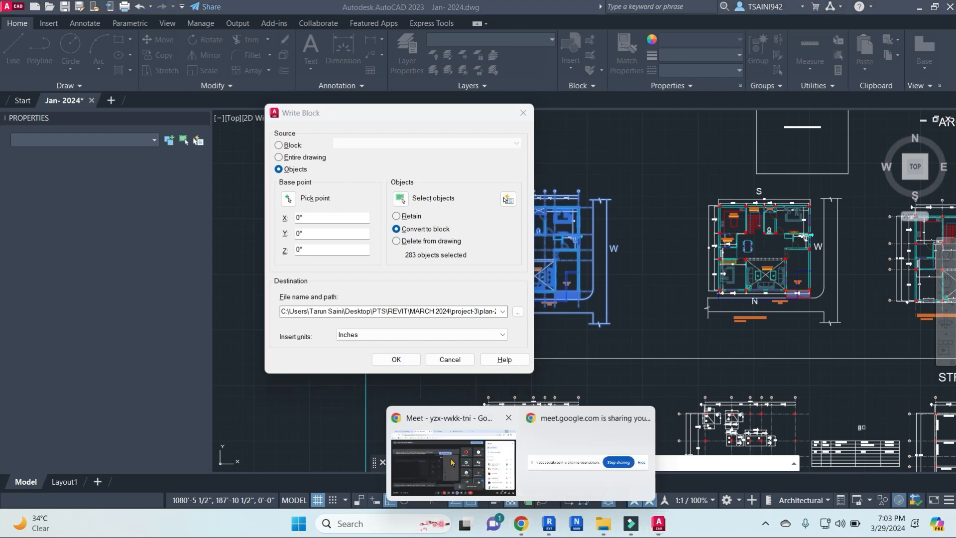
{"action": "left_click", "coordinate": [450, 462]}
{"action": "left_click", "coordinate": [882, 292]}
{"action": "left_click", "coordinate": [885, 12]}
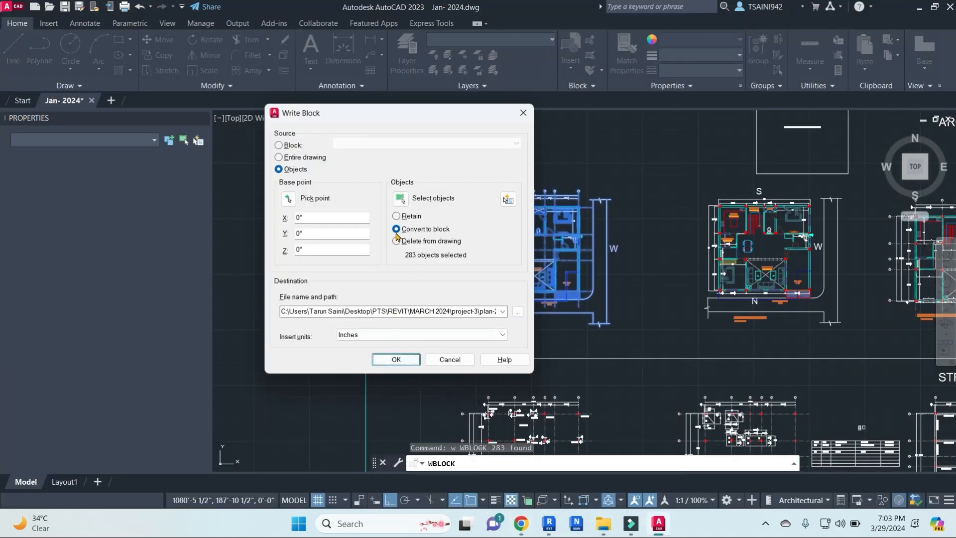
- Write the selected plan out to the chosen file and close the Jan- 2024 drawing without saving its changes
{"action": "left_click", "coordinate": [396, 359]}
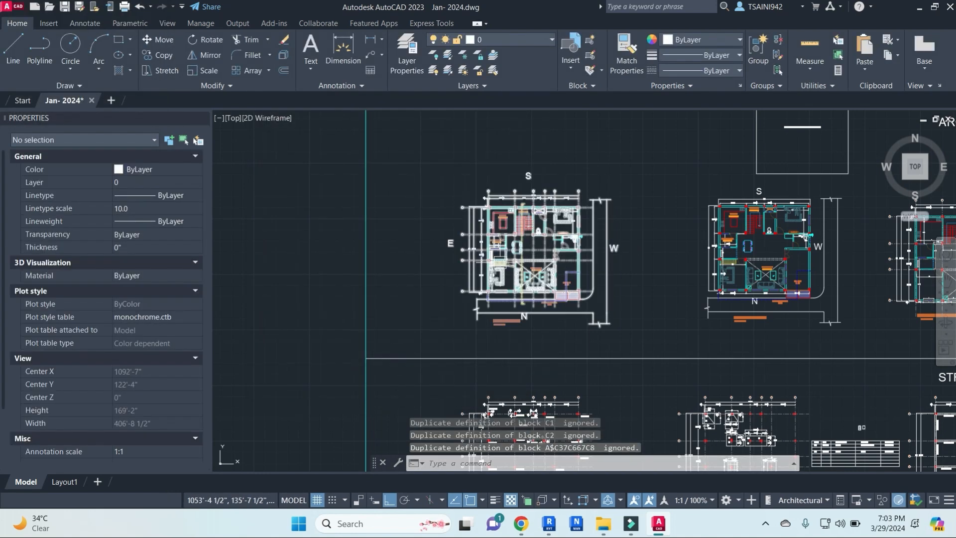
{"action": "left_click", "coordinate": [91, 101]}
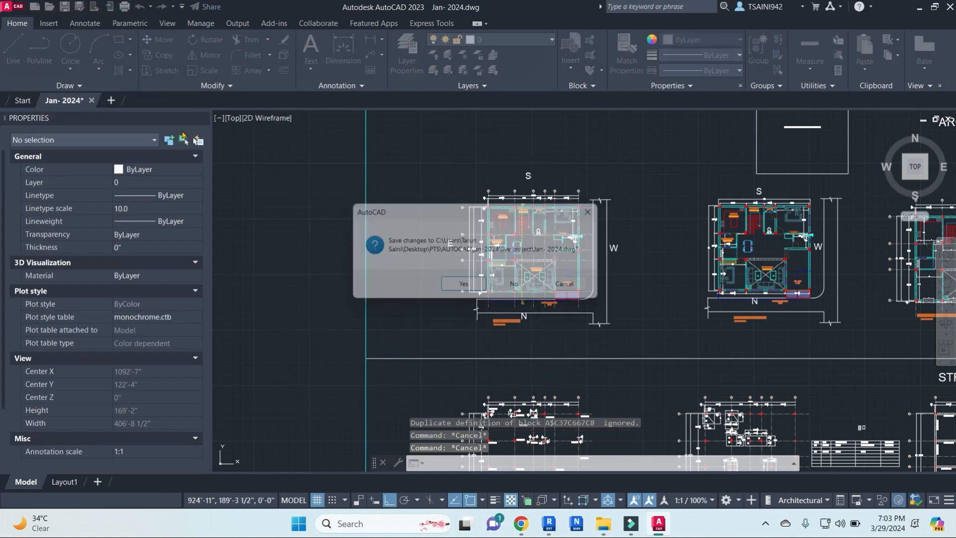
{"action": "left_click", "coordinate": [523, 291]}
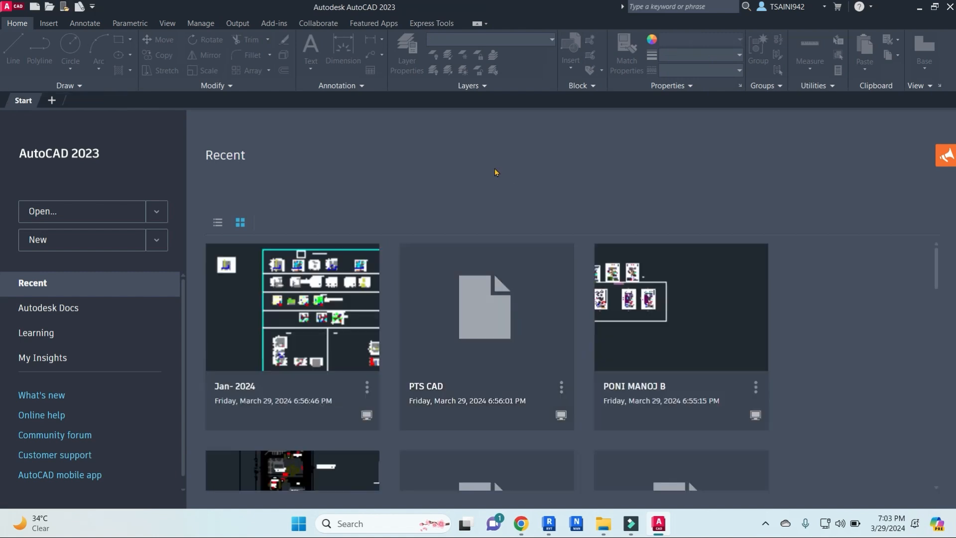
- Switch to Revit, create a new project from the DefaultMetric template, and bring up the tools for inserting external files
{"action": "left_click", "coordinate": [920, 12]}
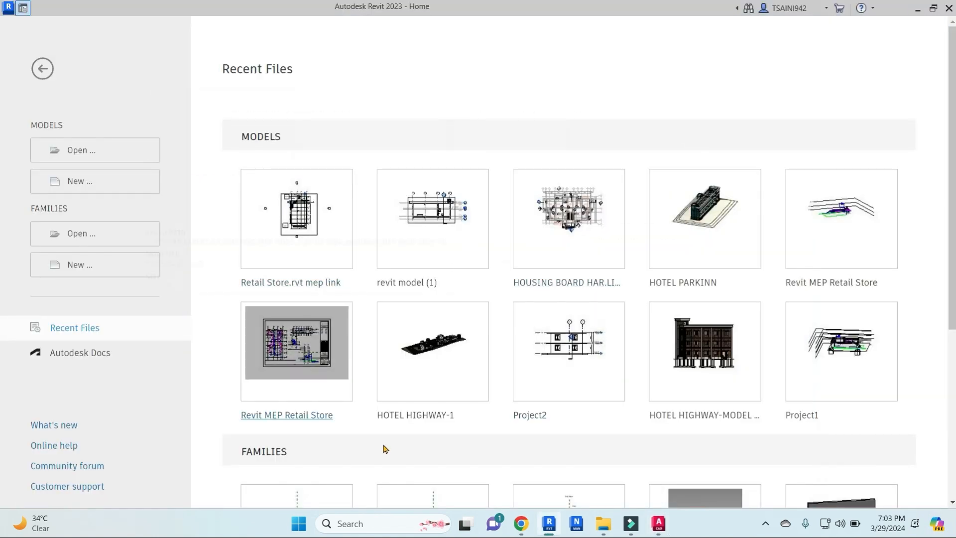
{"action": "left_click", "coordinate": [78, 182]}
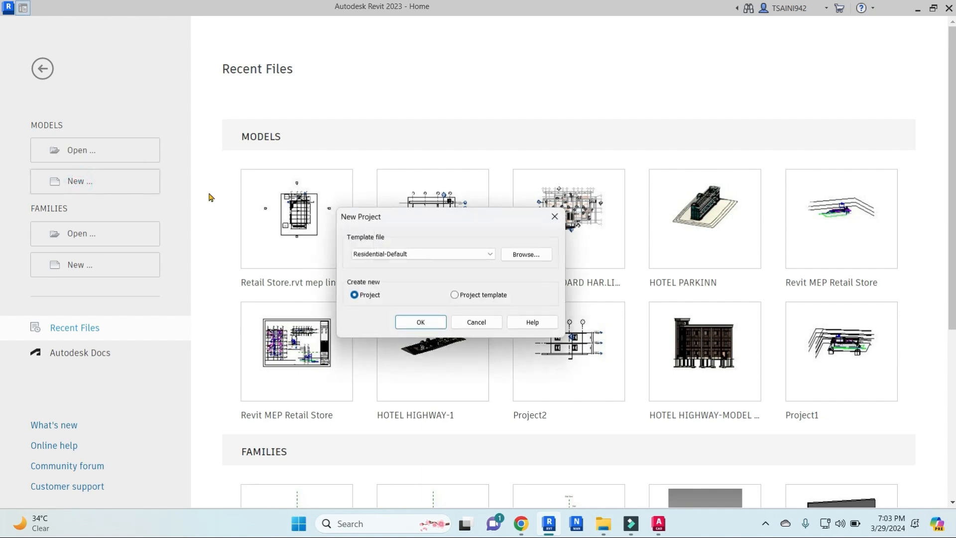
{"action": "left_click", "coordinate": [409, 258]}
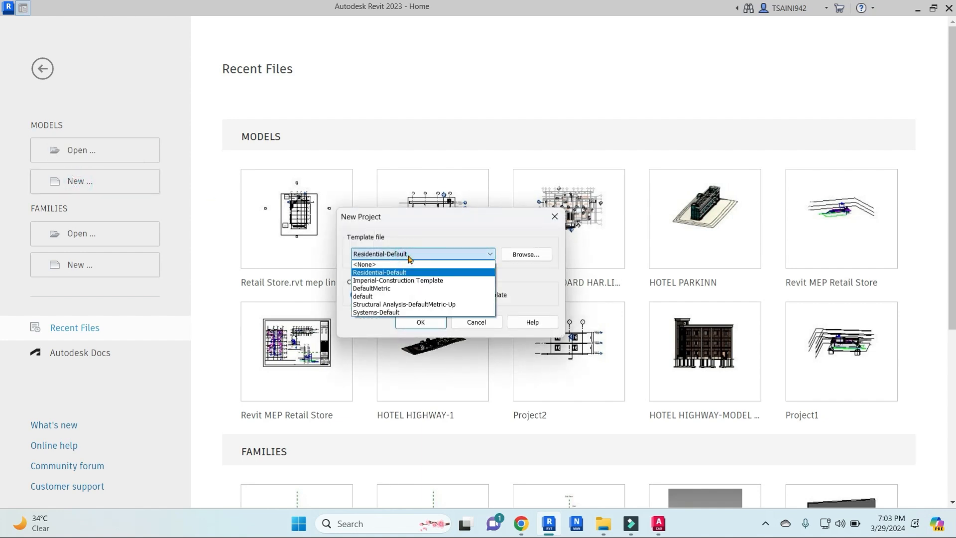
{"action": "left_click", "coordinate": [370, 289]}
{"action": "left_click", "coordinate": [405, 254]}
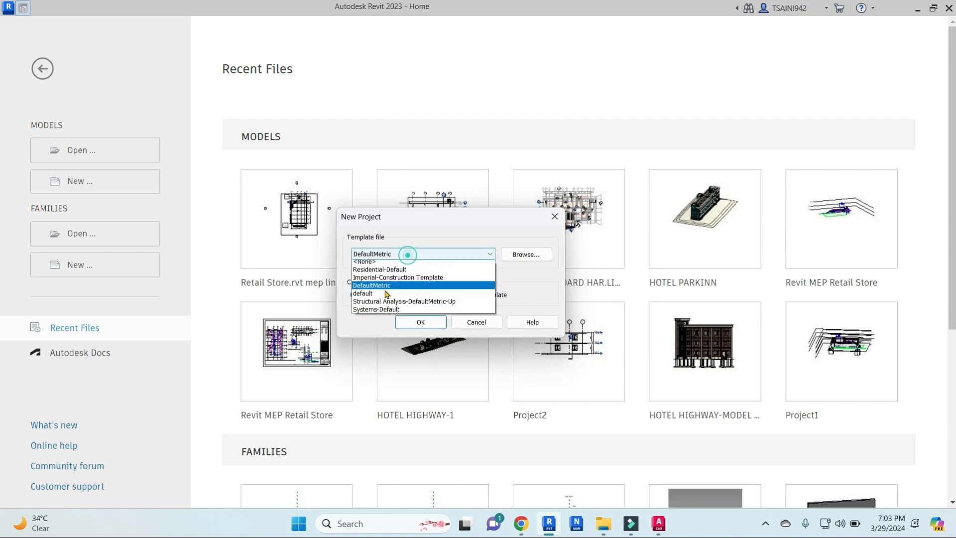
{"action": "left_click", "coordinate": [369, 297]}
{"action": "left_click", "coordinate": [420, 254]}
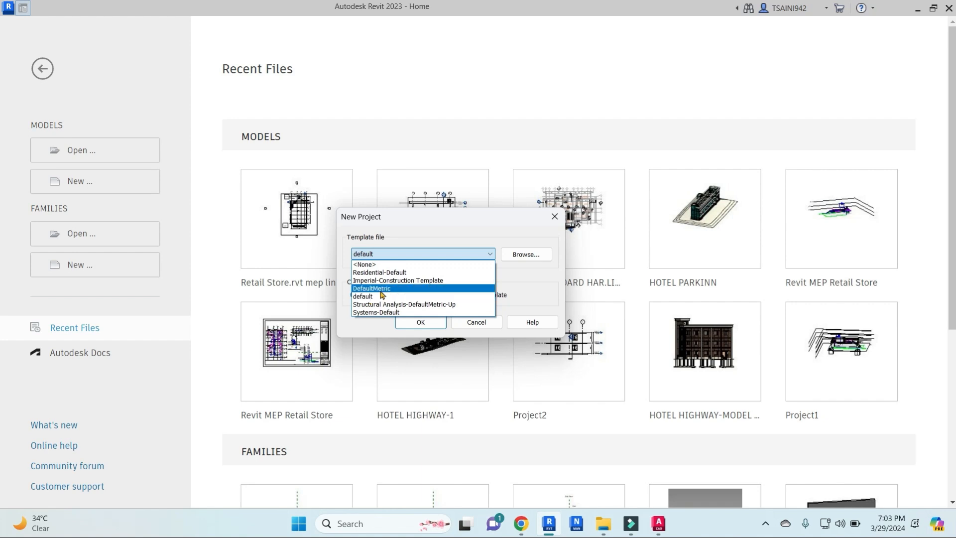
{"action": "left_click", "coordinate": [378, 290]}
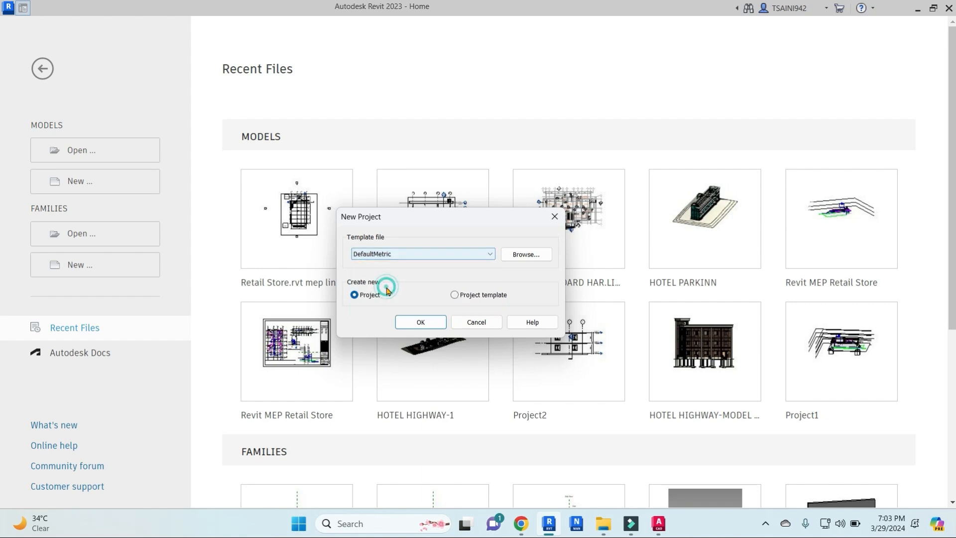
{"action": "left_click", "coordinate": [421, 322]}
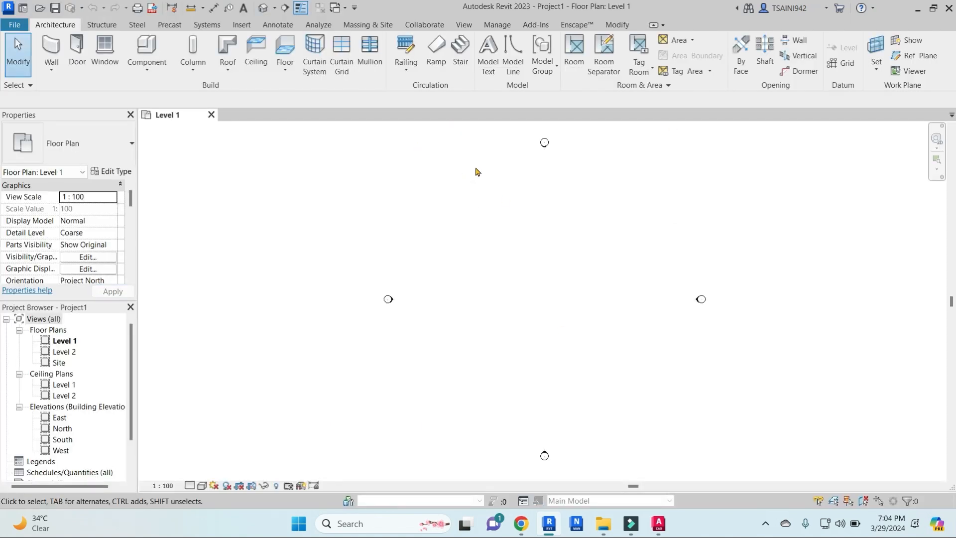
{"action": "scroll", "coordinate": [488, 188], "scroll_direction": "down", "scroll_amount": 2}
{"action": "left_click", "coordinate": [241, 25]}
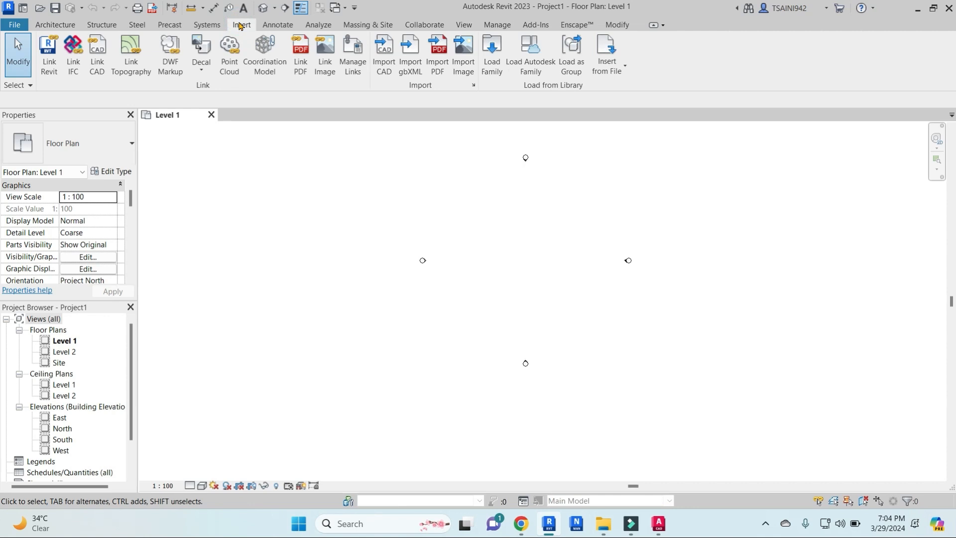
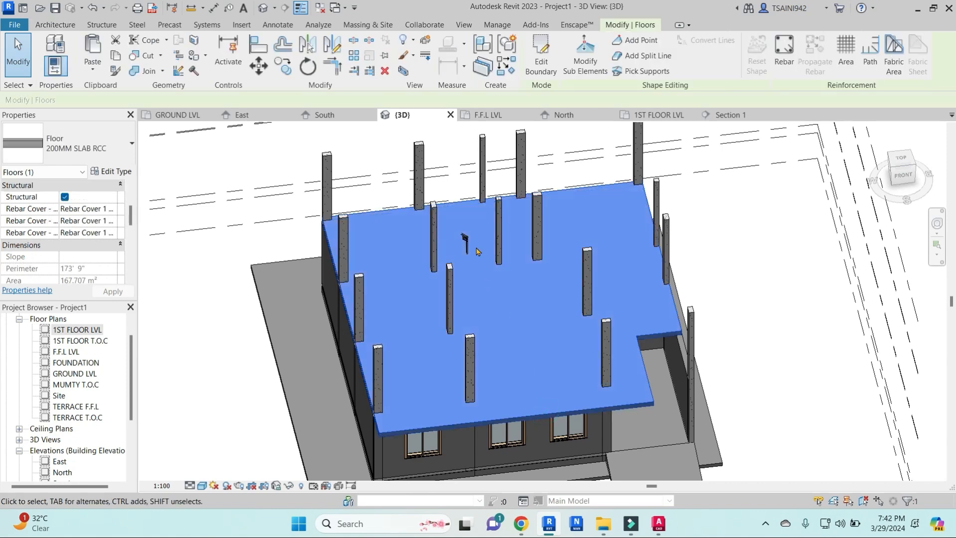
- Inspect the 200MM SLAB RCC floor from directly above and open the F.F.L LVL floor plan
{"action": "middle_click_drag", "start_coordinate": [579, 214], "coordinate": [548, 219], "text": "shift"}
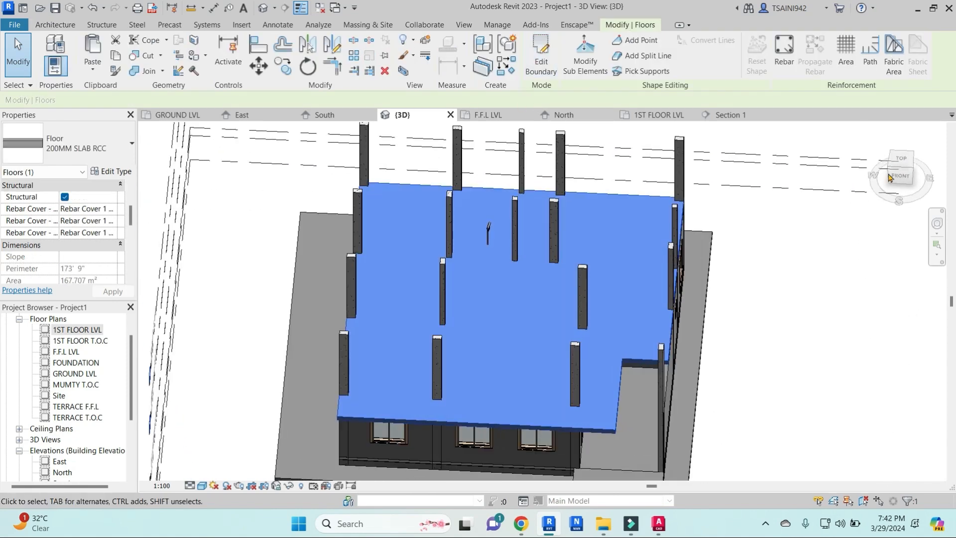
{"action": "left_click", "coordinate": [901, 158]}
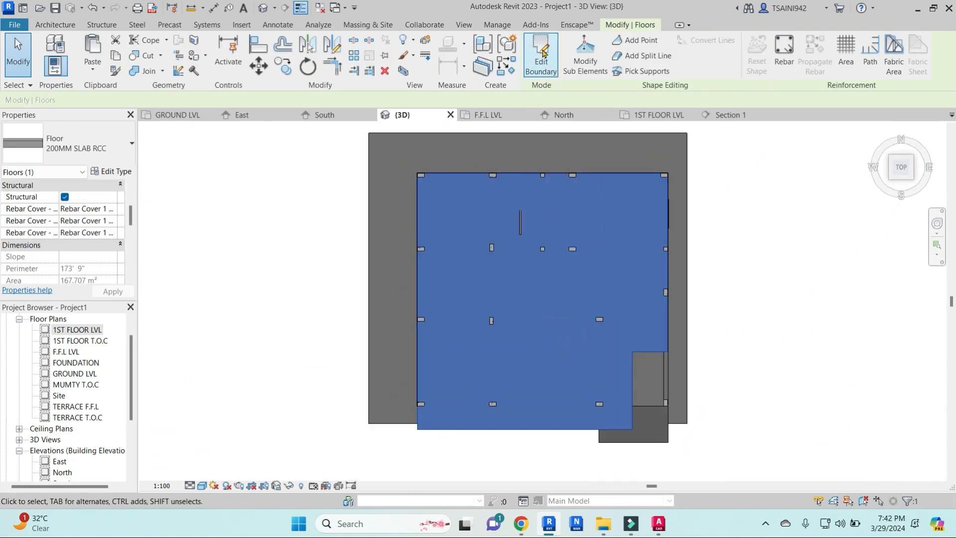
{"action": "key", "text": "Escape"}
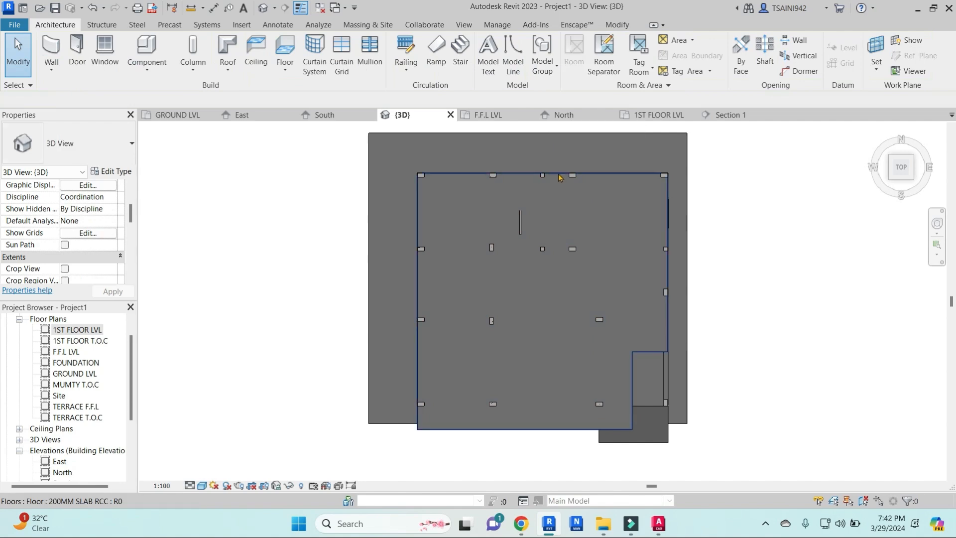
{"action": "left_click", "coordinate": [560, 178]}
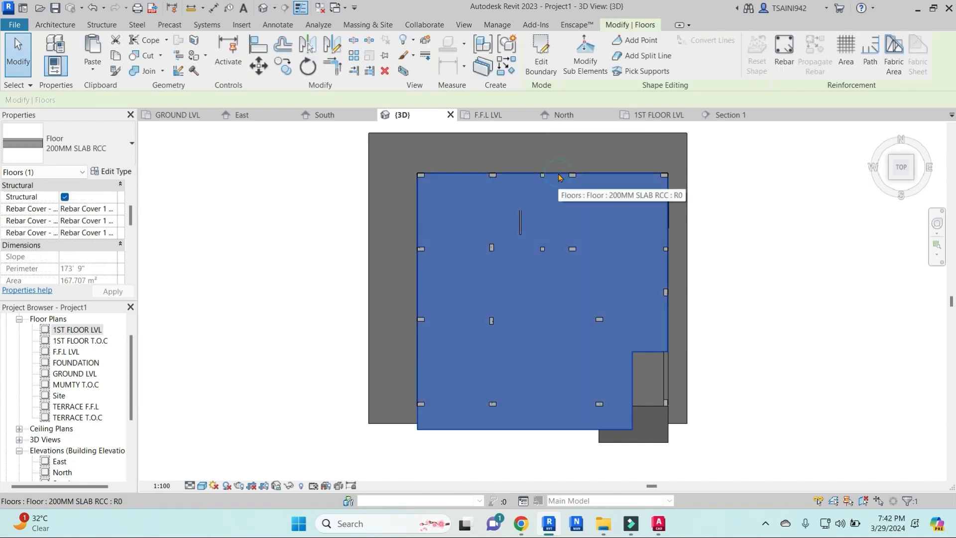
{"action": "double_click", "coordinate": [65, 352]}
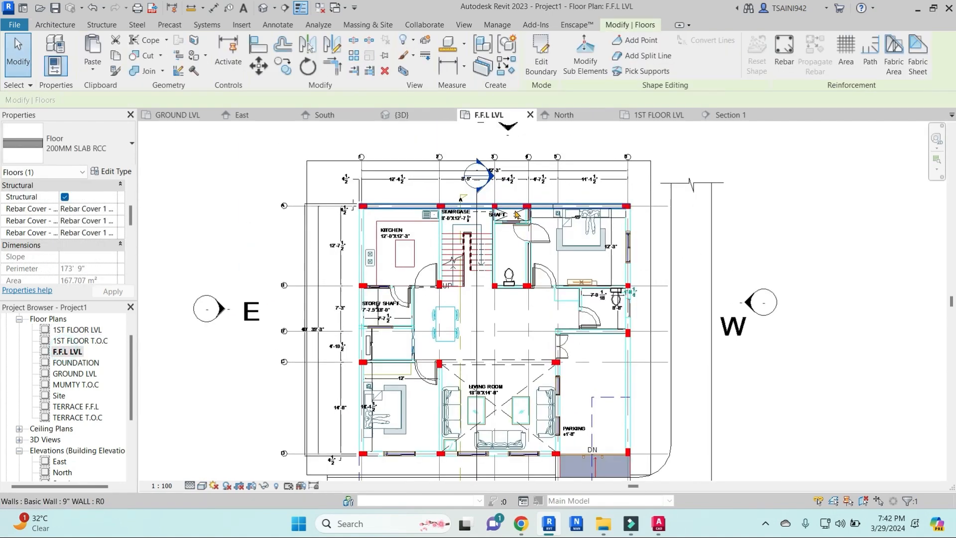
- Create a rectangular shaft opening over the area marked SHAFT beside the staircase, following its inner wall faces
{"action": "scroll", "coordinate": [516, 214], "scroll_direction": "up", "scroll_amount": 5}
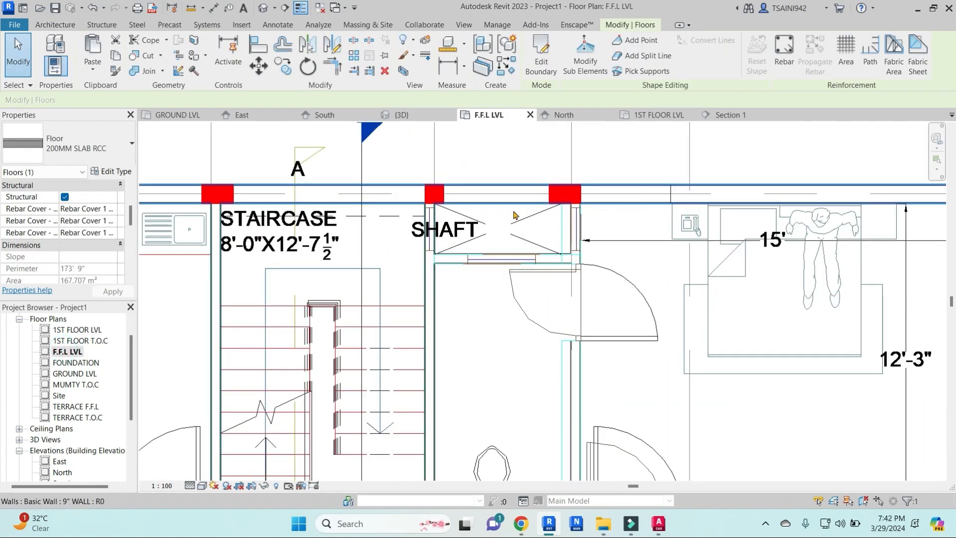
{"action": "left_click", "coordinate": [54, 25]}
{"action": "left_click", "coordinate": [767, 50]}
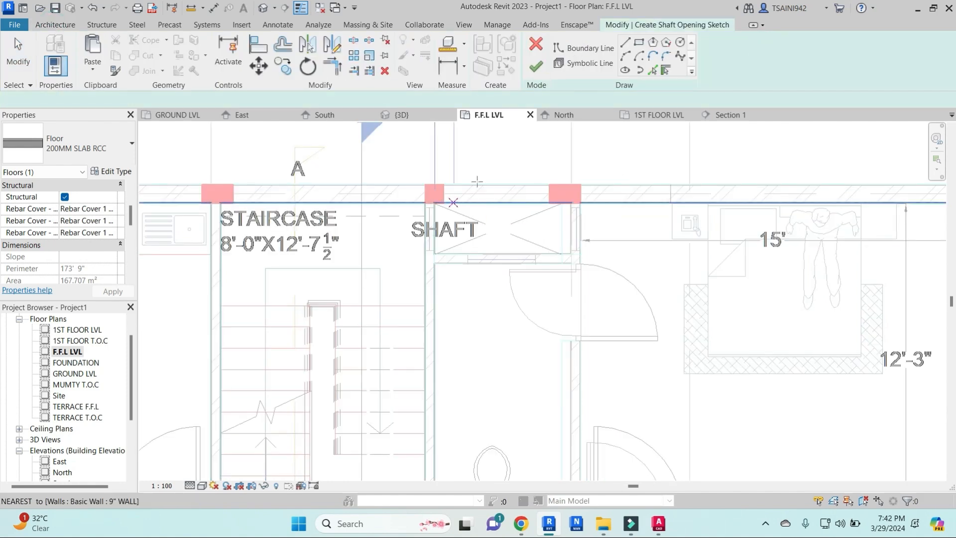
{"action": "scroll", "coordinate": [437, 215], "scroll_direction": "up", "scroll_amount": 5}
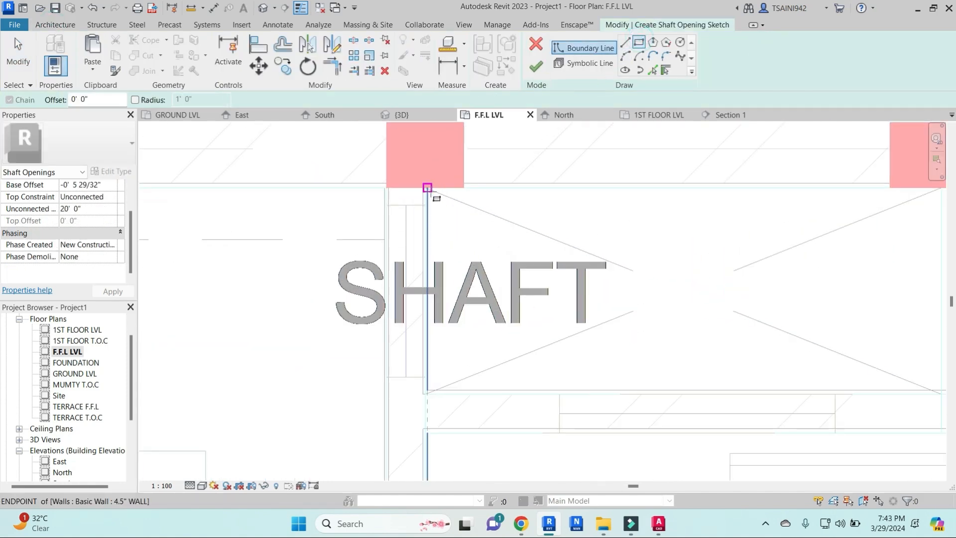
{"action": "left_click", "coordinate": [429, 189]}
{"action": "scroll", "coordinate": [614, 320], "scroll_direction": "down", "scroll_amount": 3}
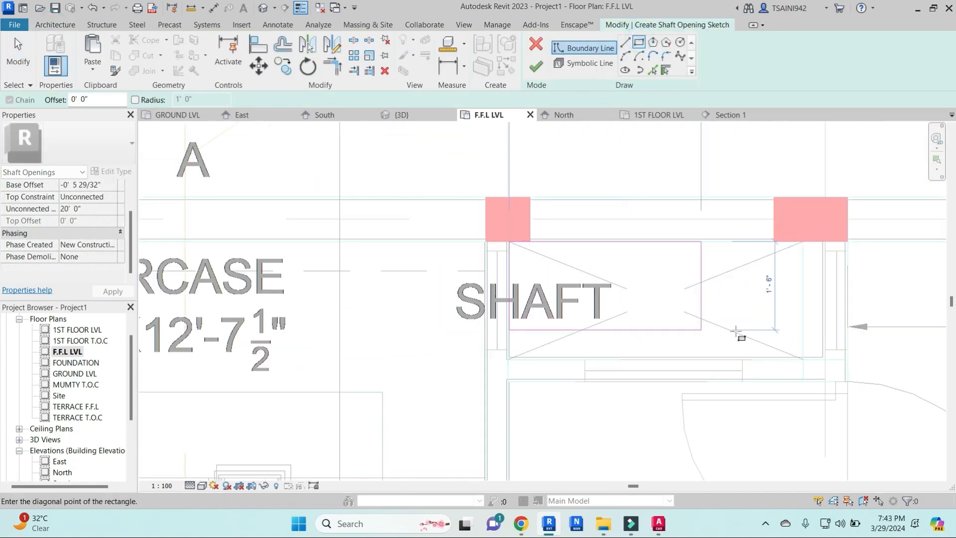
{"action": "left_click", "coordinate": [818, 357]}
{"action": "scroll", "coordinate": [636, 258], "scroll_direction": "down", "scroll_amount": 2}
{"action": "left_click", "coordinate": [536, 67]}
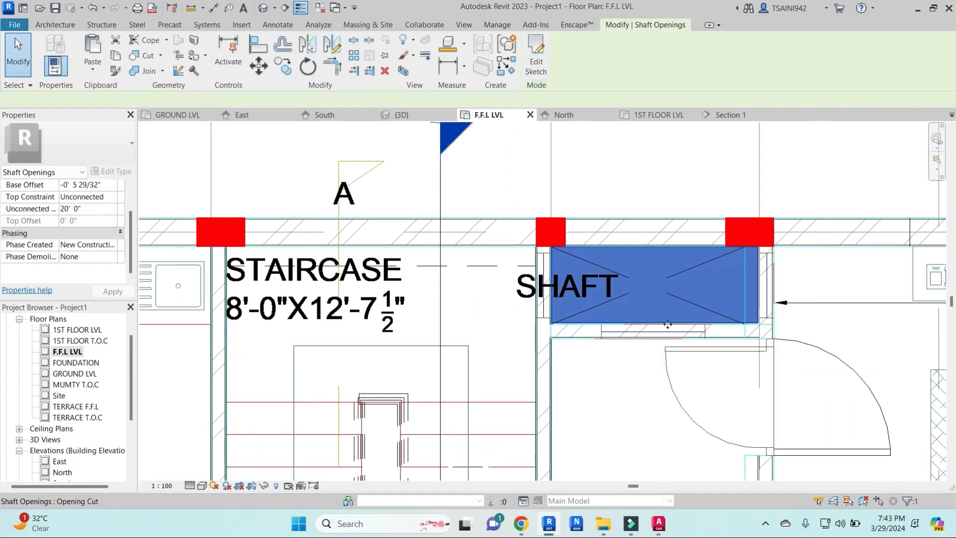
{"action": "scroll", "coordinate": [727, 164], "scroll_direction": "down", "scroll_amount": 2}
{"action": "left_click", "coordinate": [725, 163]}
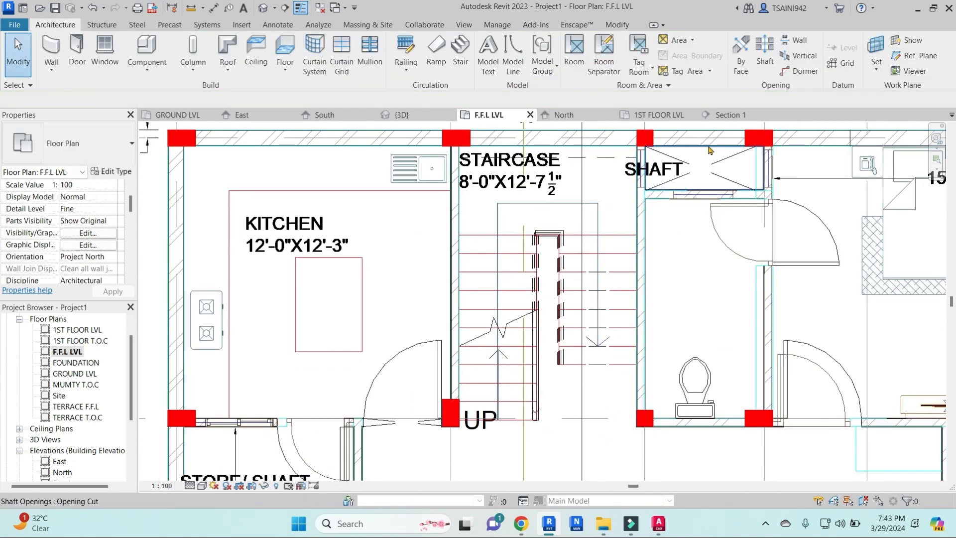
{"action": "left_click", "coordinate": [709, 150]}
{"action": "double_click", "coordinate": [633, 159]}
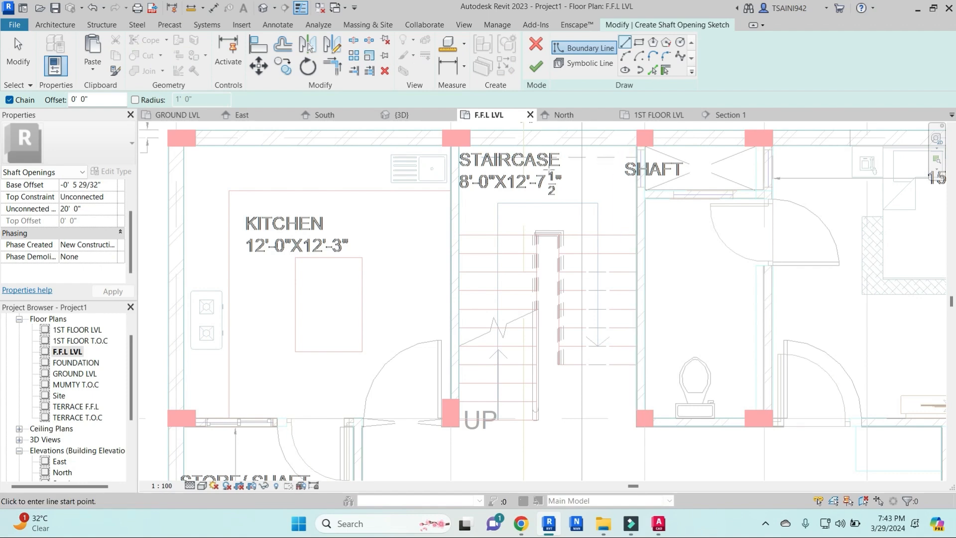
{"action": "left_click", "coordinate": [536, 44]}
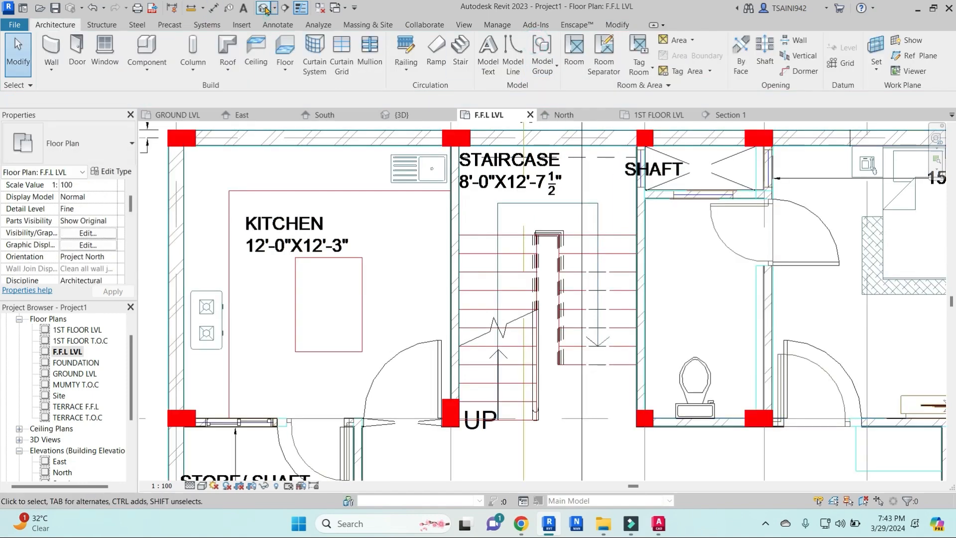
- Edit the first-floor slab's boundary in 3D to add a rectangular stairwell opening about 7'-11 1/2" wide, from the last upper tread to the rear wall
{"action": "left_click", "coordinate": [265, 9]}
{"action": "left_click", "coordinate": [551, 317]}
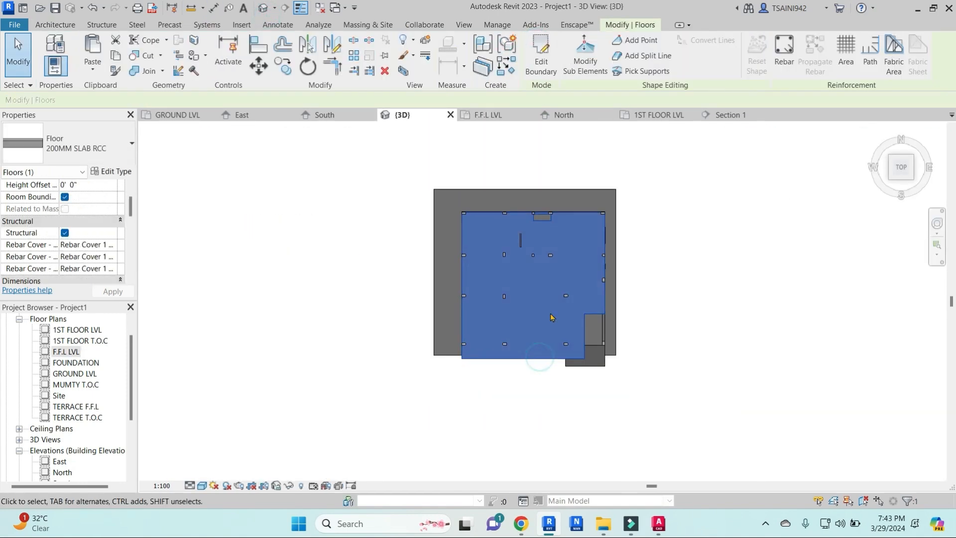
{"action": "left_click", "coordinate": [543, 55]}
{"action": "scroll", "coordinate": [525, 205], "scroll_direction": "up", "scroll_amount": 4}
{"action": "left_click", "coordinate": [641, 41]}
{"action": "left_click", "coordinate": [566, 377]}
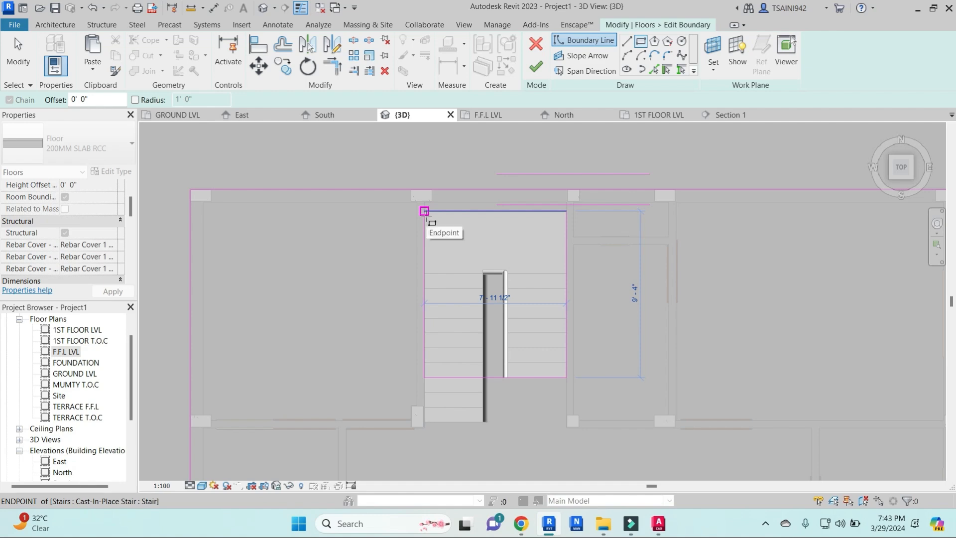
{"action": "left_click", "coordinate": [424, 203]}
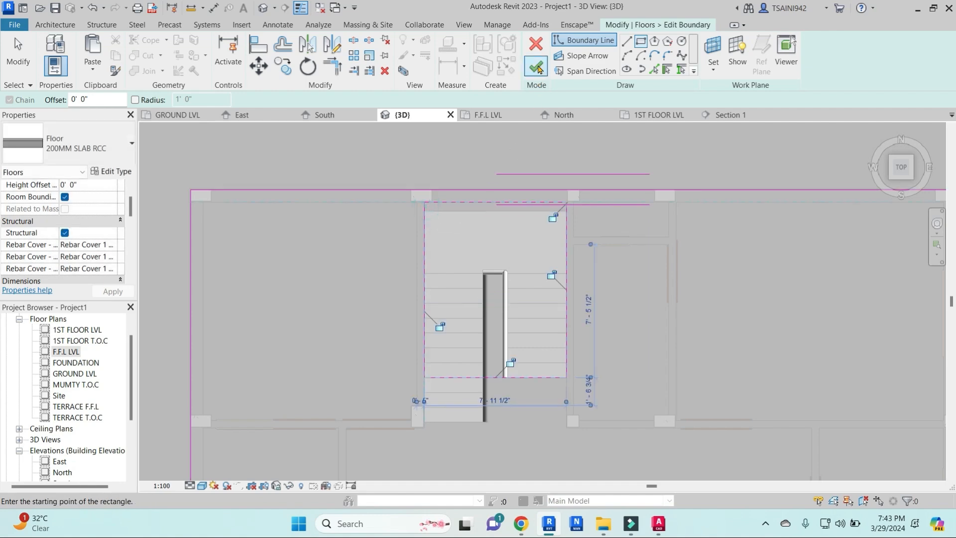
{"action": "left_click", "coordinate": [537, 67]}
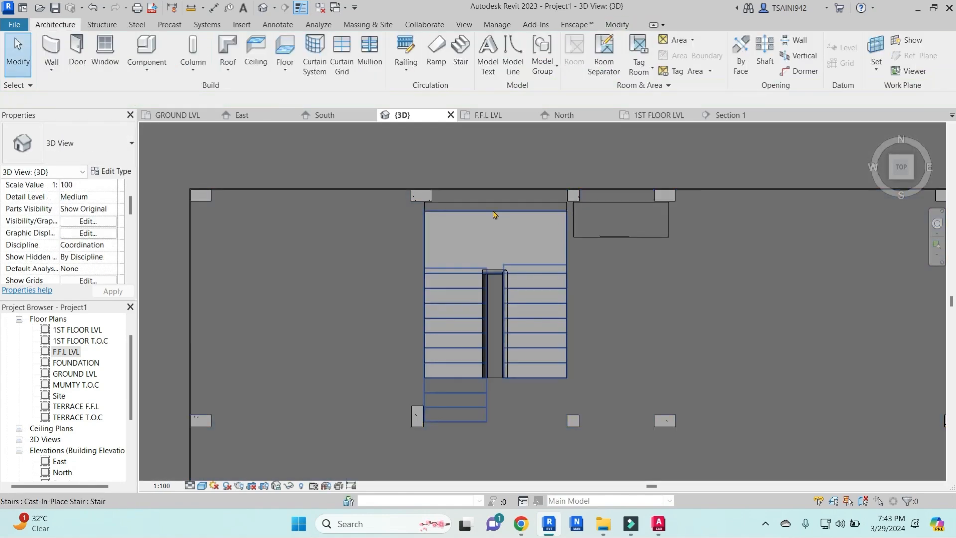
- Edit the cast-in-place stair so its landing extends to the inner face of the 9" rear wall
{"action": "left_click", "coordinate": [493, 211]}
{"action": "key", "text": "Escape"}
{"action": "left_click", "coordinate": [493, 211]}
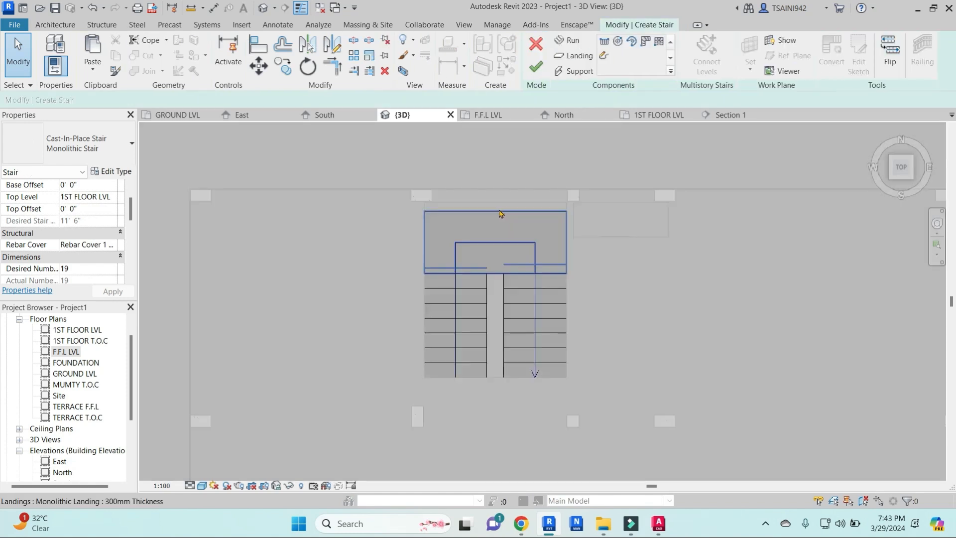
{"action": "left_click", "coordinate": [500, 212]}
{"action": "left_click_drag", "start_coordinate": [495, 206], "coordinate": [495, 199]}
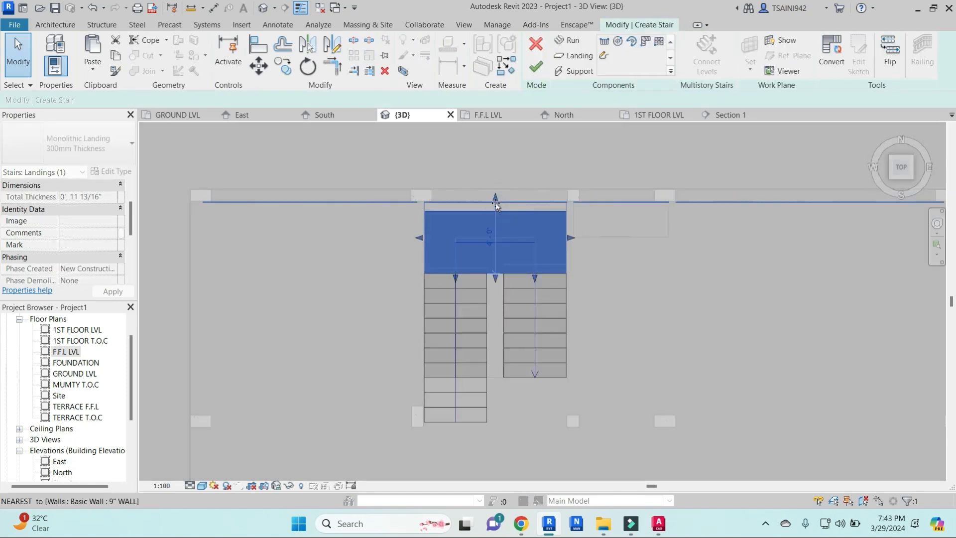
{"action": "left_click", "coordinate": [535, 65]}
{"action": "middle_click_drag", "start_coordinate": [473, 269], "coordinate": [393, 264], "text": "shift"}
{"action": "double_click", "coordinate": [68, 351]}
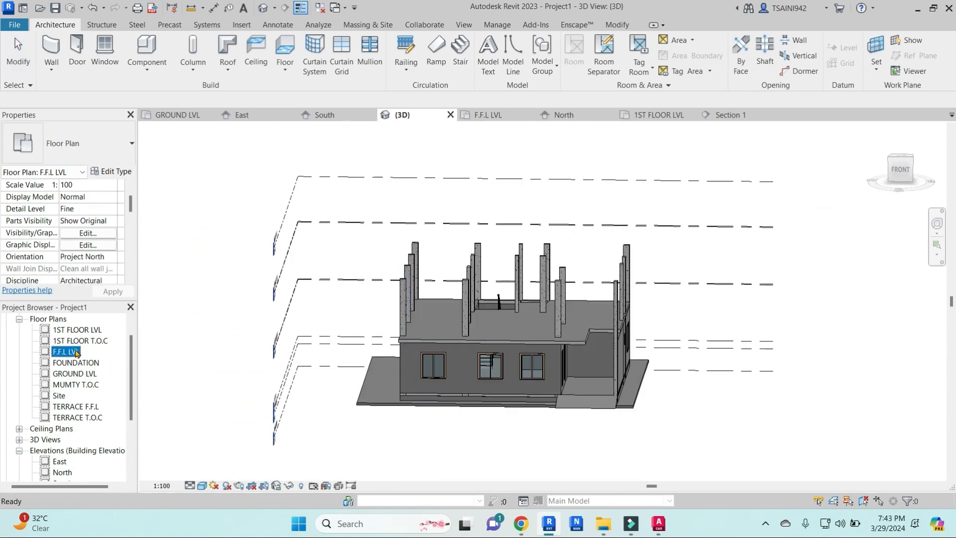
{"action": "scroll", "coordinate": [435, 336], "scroll_direction": "down", "scroll_amount": 2}
{"action": "middle_click_drag", "start_coordinate": [434, 335], "coordinate": [437, 159]}
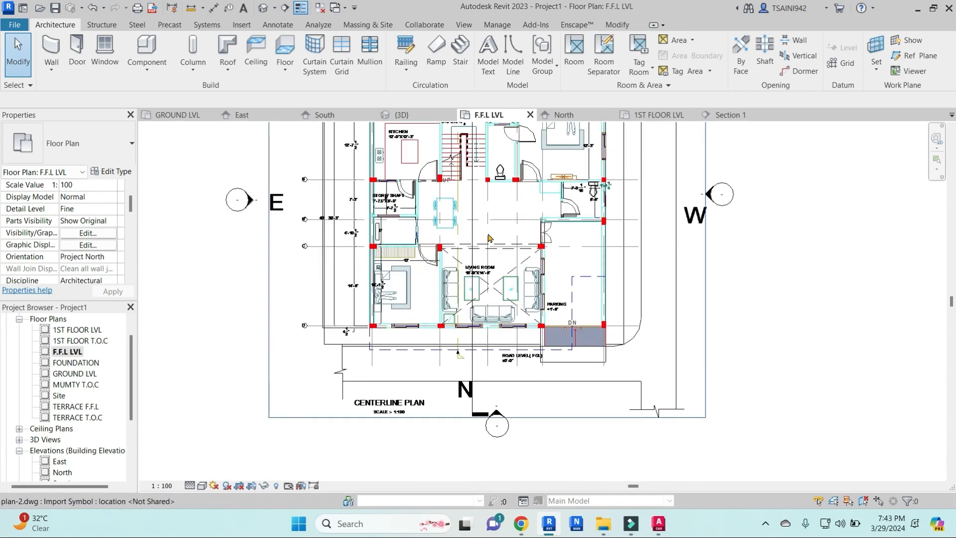
{"action": "scroll", "coordinate": [488, 234], "scroll_direction": "down", "scroll_amount": 1}
- In the 3D view, select the complete ground-floor storey with walls, windows, slab and stair, and paste a copy aligned to 1ST FLOOR LVL
{"action": "left_click", "coordinate": [262, 8]}
{"action": "middle_click_drag", "start_coordinate": [615, 342], "coordinate": [782, 275], "text": "shift"}
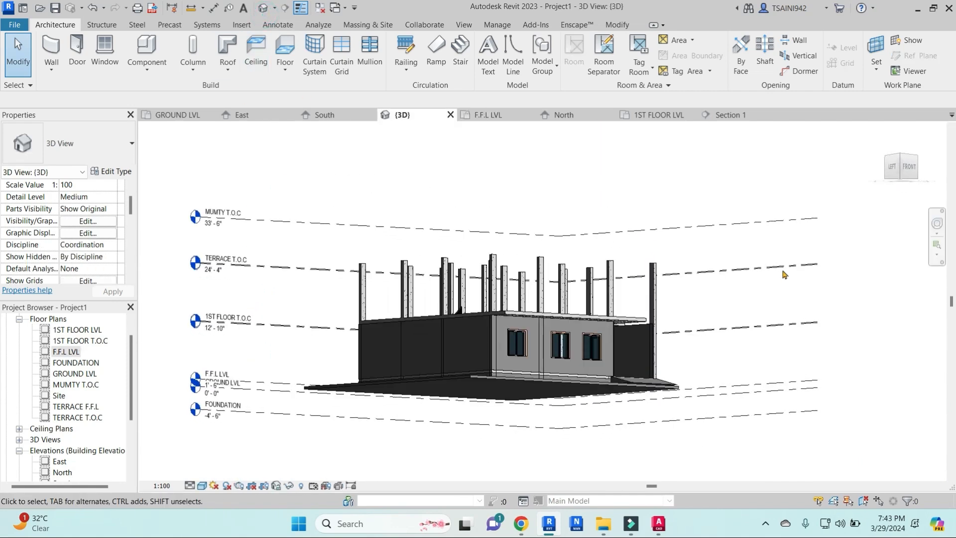
{"action": "left_click", "coordinate": [895, 175]}
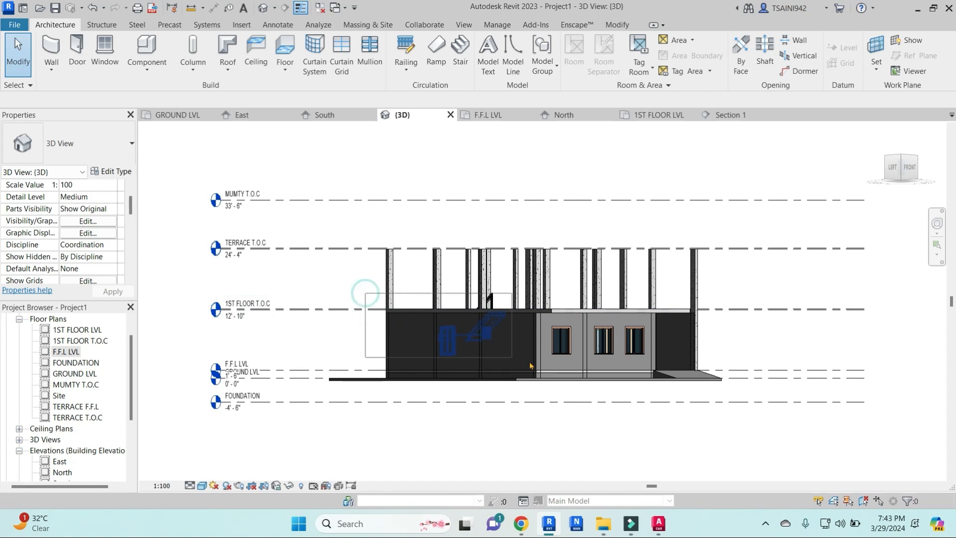
{"action": "left_click_drag", "start_coordinate": [530, 365], "coordinate": [716, 376]}
{"action": "scroll", "coordinate": [504, 374], "scroll_direction": "up", "scroll_amount": 3}
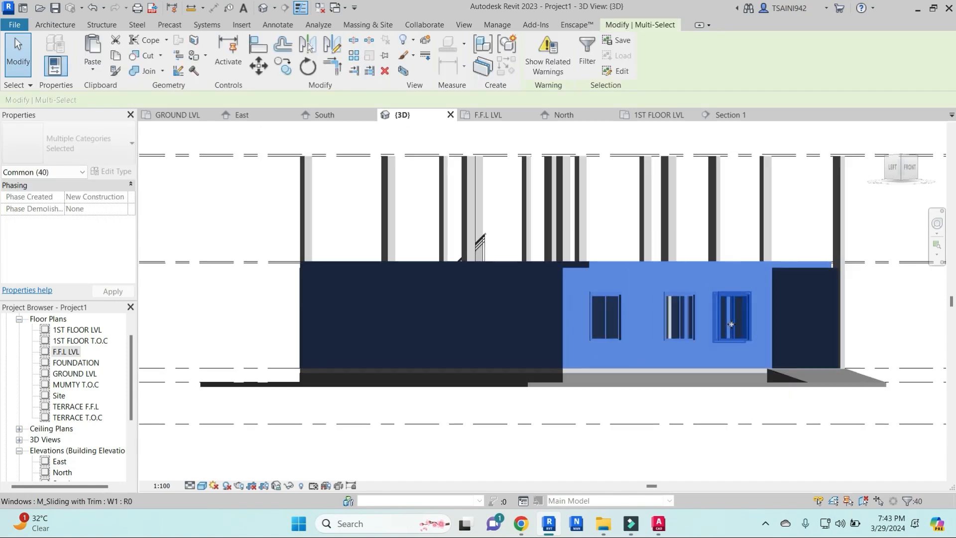
{"action": "left_click", "coordinate": [263, 219]}
{"action": "left_click_drag", "start_coordinate": [515, 352], "coordinate": [793, 378]}
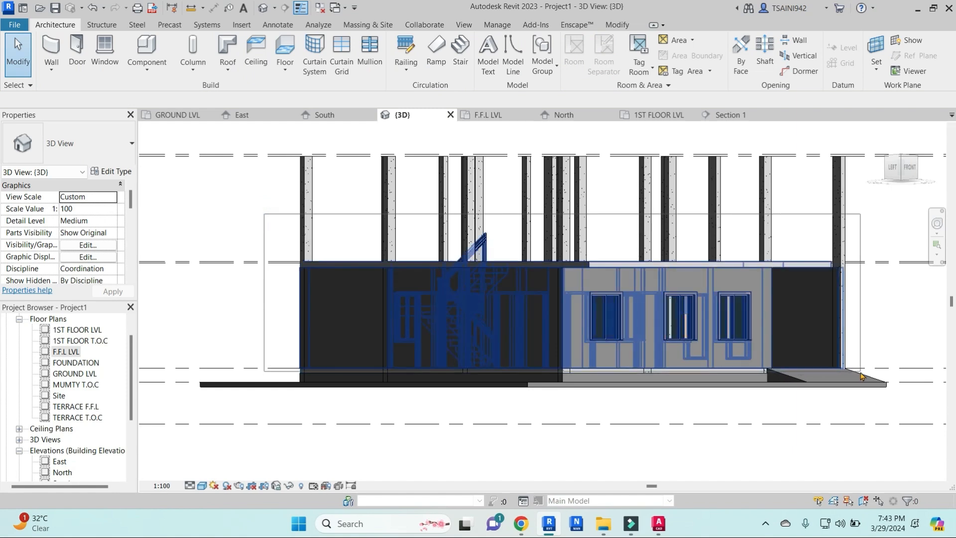
{"action": "left_click_drag", "start_coordinate": [862, 375], "coordinate": [863, 376]}
{"action": "middle_click_drag", "start_coordinate": [862, 376], "coordinate": [596, 348], "text": "shift"}
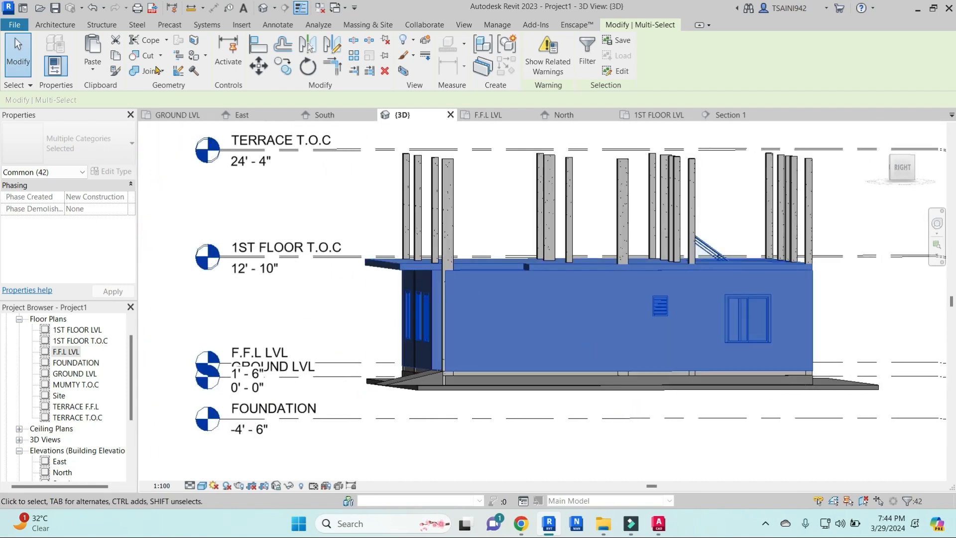
{"action": "left_click", "coordinate": [93, 70]}
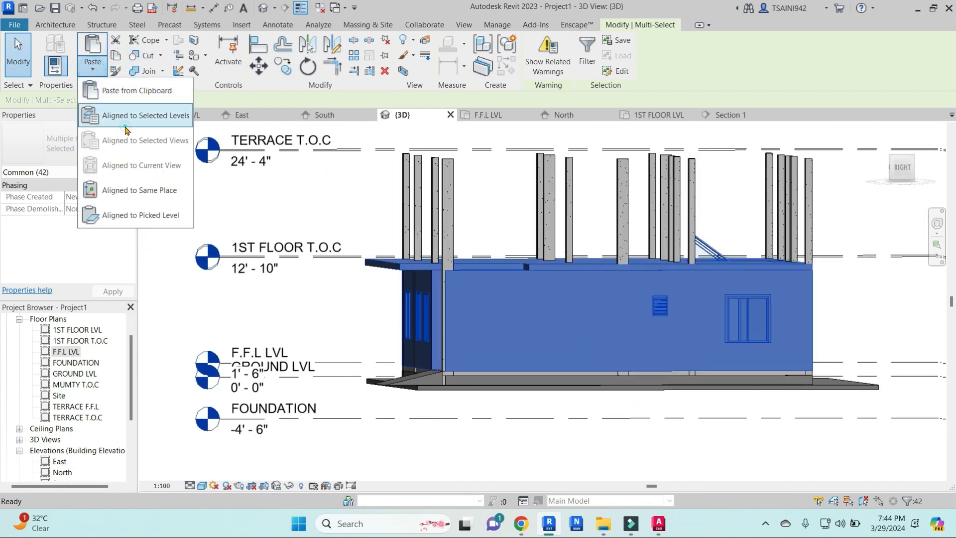
{"action": "left_click", "coordinate": [137, 113]}
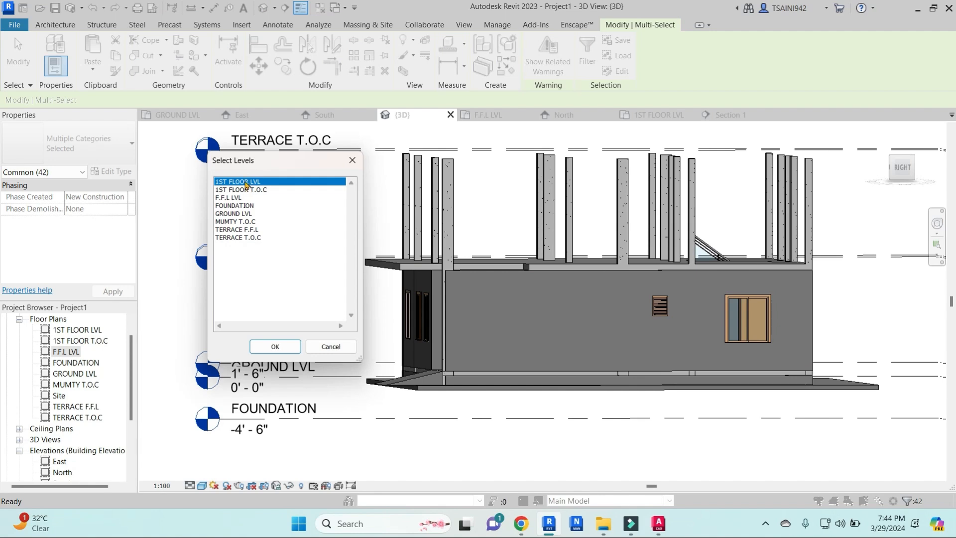
{"action": "left_click", "coordinate": [279, 346]}
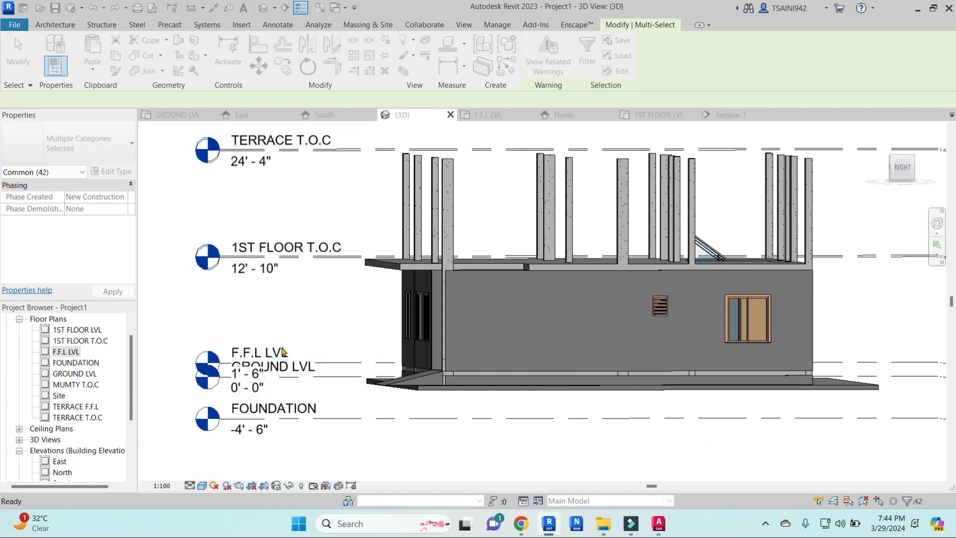
{"action": "middle_click_drag", "start_coordinate": [492, 319], "coordinate": [652, 324], "text": "shift"}
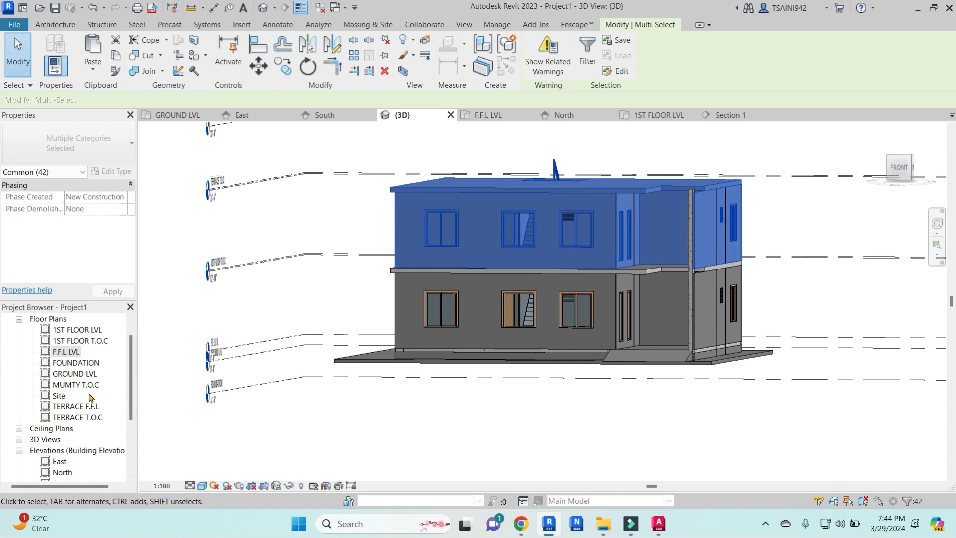
- Examine in the East elevation and in 3D how the copied upper 9" walls meet the edge of the slab between storeys
{"action": "double_click", "coordinate": [69, 352]}
{"action": "double_click", "coordinate": [60, 461]}
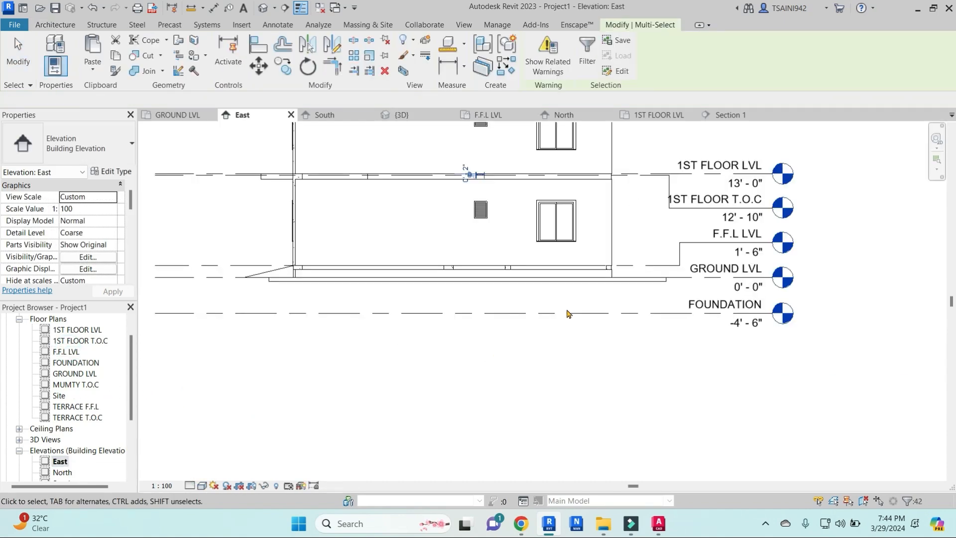
{"action": "scroll", "coordinate": [642, 276], "scroll_direction": "up", "scroll_amount": 8}
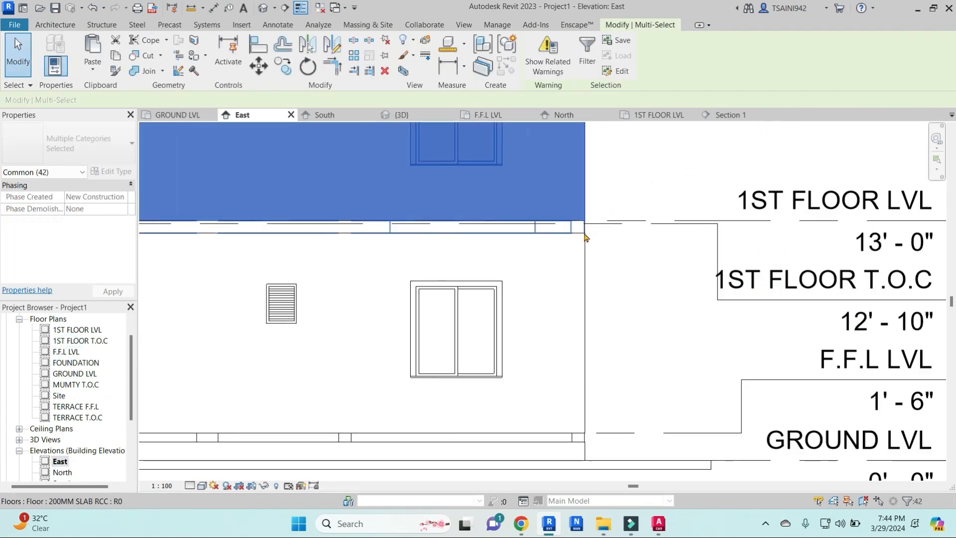
{"action": "left_click", "coordinate": [262, 8]}
{"action": "scroll", "coordinate": [587, 214], "scroll_direction": "down", "scroll_amount": 3}
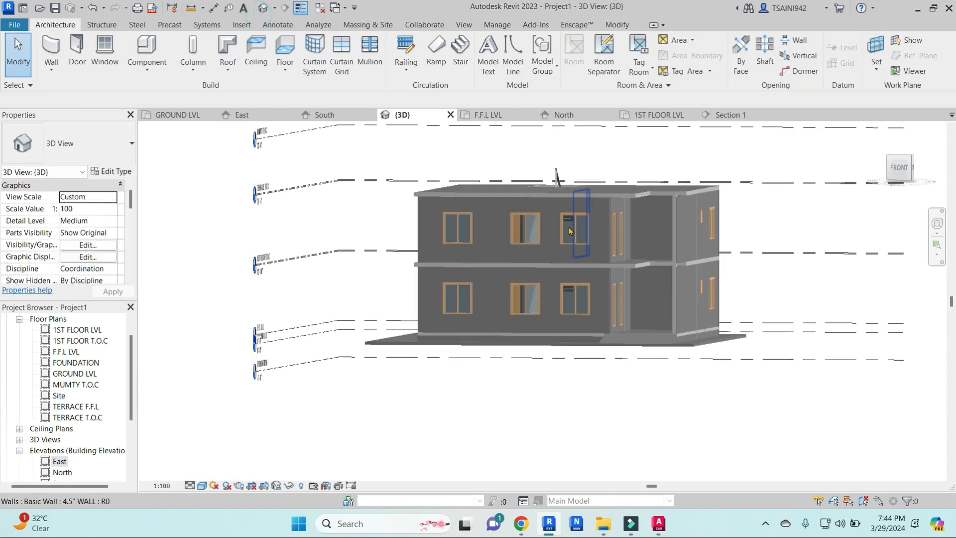
{"action": "middle_click_drag", "start_coordinate": [614, 279], "coordinate": [718, 289], "text": "shift"}
{"action": "scroll", "coordinate": [578, 251], "scroll_direction": "up", "scroll_amount": 10}
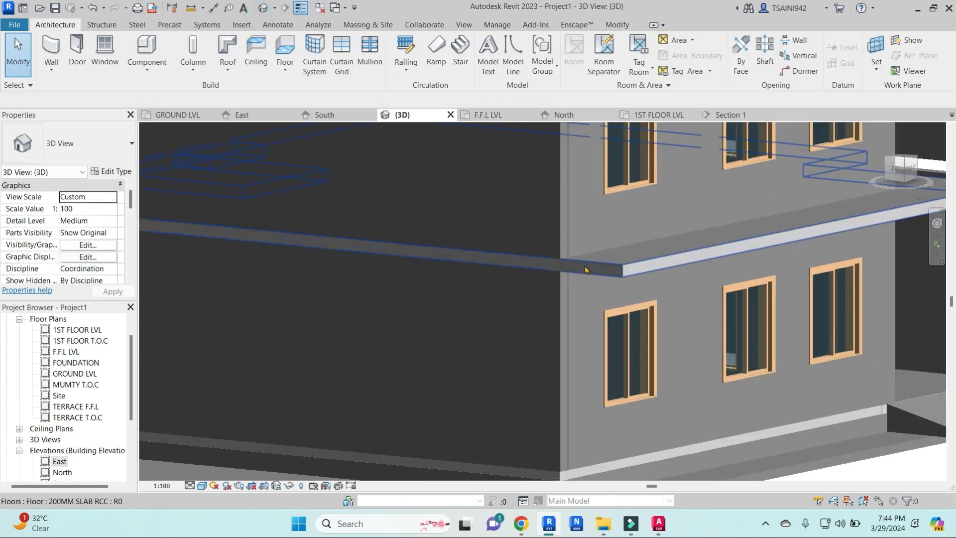
{"action": "left_click", "coordinate": [558, 253]}
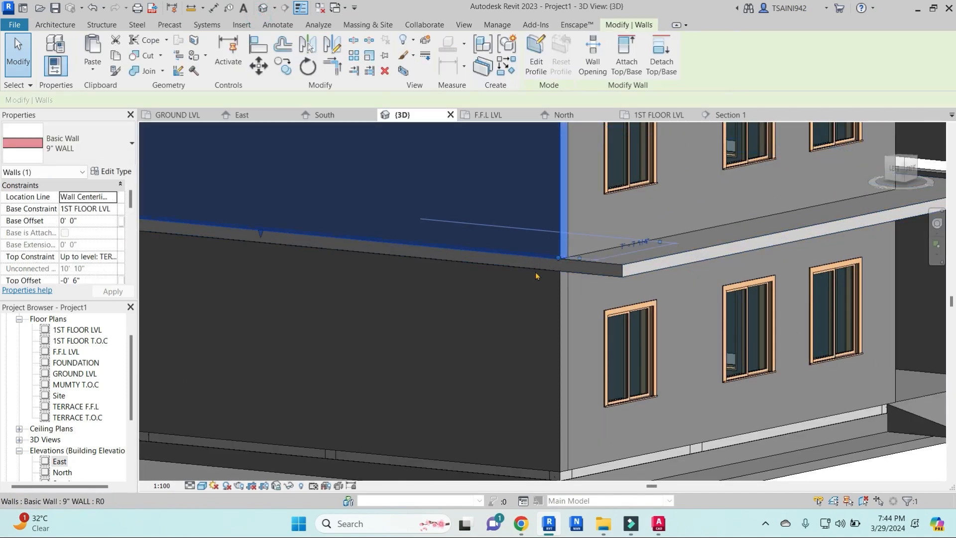
{"action": "scroll", "coordinate": [536, 273], "scroll_direction": "down", "scroll_amount": 5}
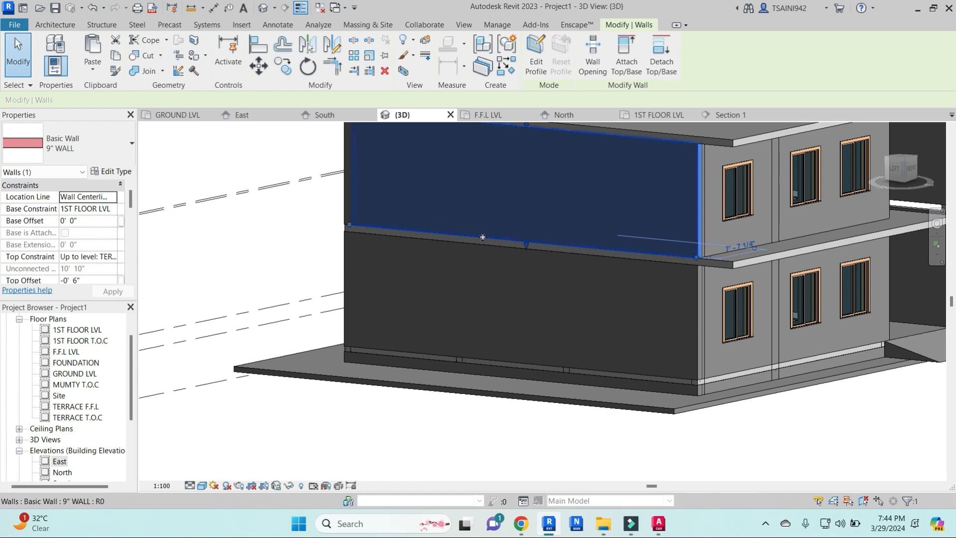
{"action": "middle_click_drag", "start_coordinate": [543, 280], "coordinate": [411, 277], "text": "shift"}
{"action": "key", "text": "Escape"}
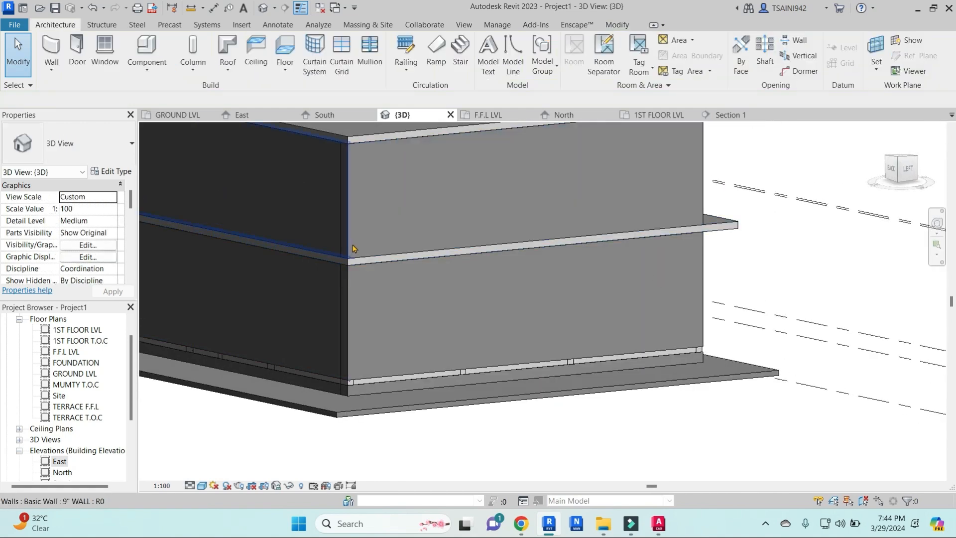
- Select the connected first-floor exterior 9" walls as a chain and set their base offset from 1ST FLOOR LVL to -8"
{"action": "key", "text": "Tab"}
{"action": "left_click", "coordinate": [353, 246]}
{"action": "scroll", "coordinate": [448, 281], "scroll_direction": "down", "scroll_amount": 3}
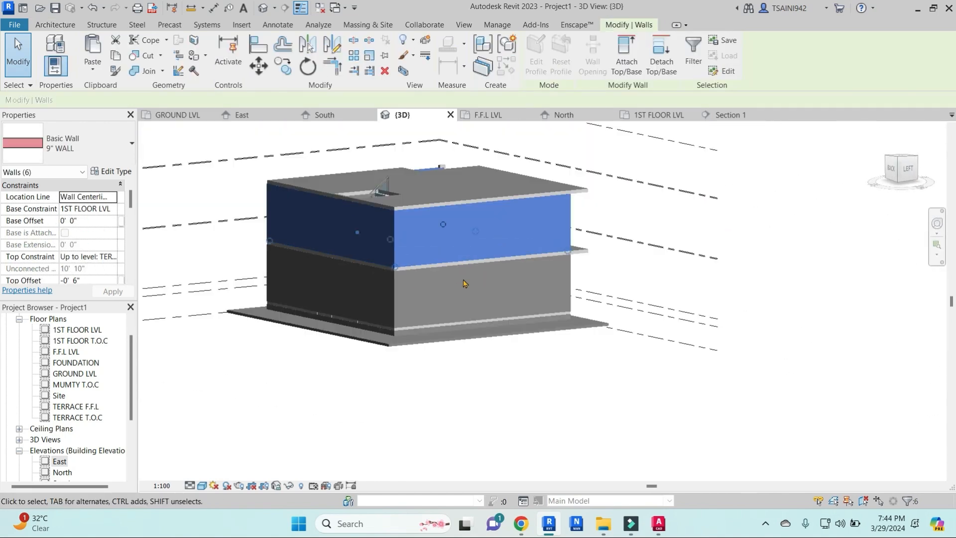
{"action": "middle_click_drag", "start_coordinate": [646, 289], "coordinate": [467, 263], "text": "shift"}
{"action": "scroll", "coordinate": [443, 266], "scroll_direction": "up", "scroll_amount": 4}
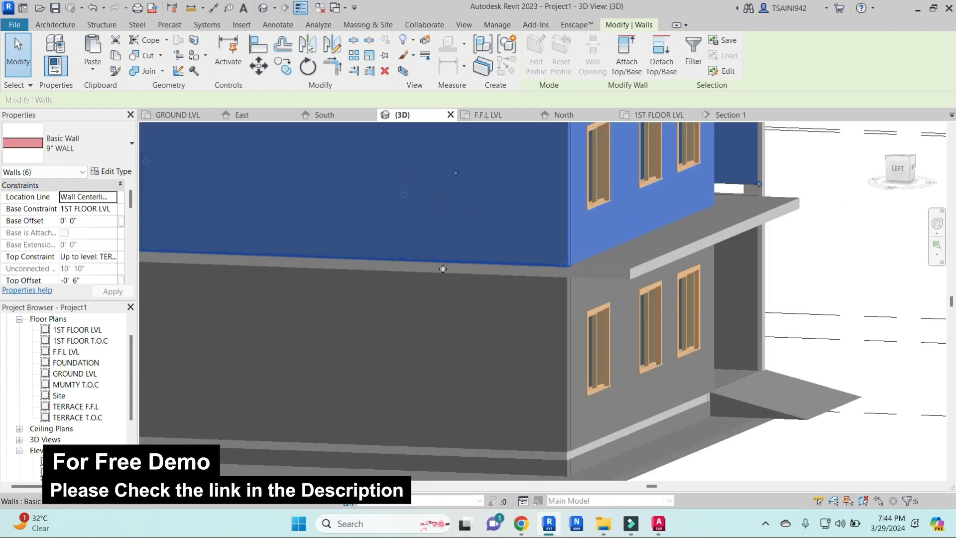
{"action": "scroll", "coordinate": [258, 250], "scroll_direction": "up", "scroll_amount": 2}
{"action": "left_click", "coordinate": [96, 220]}
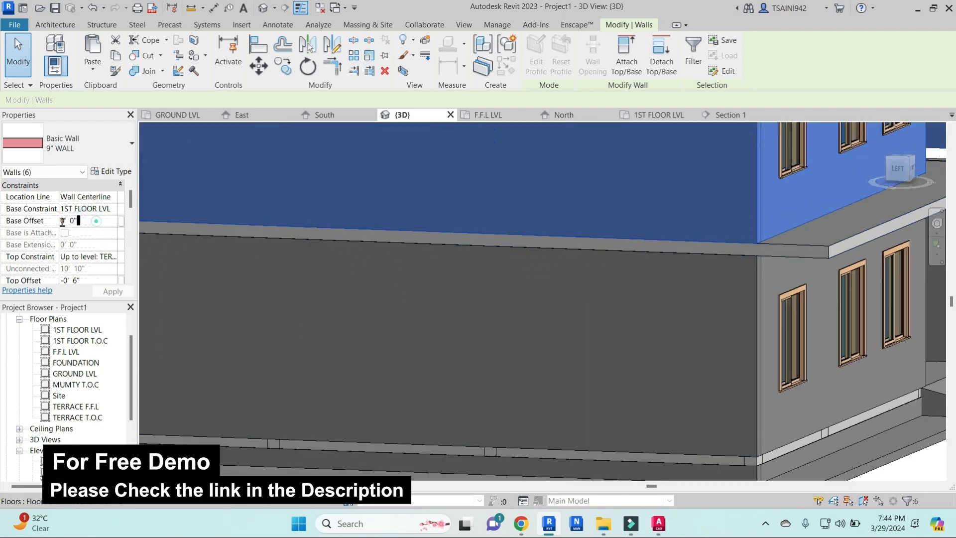
{"action": "type", "text": "-8"}
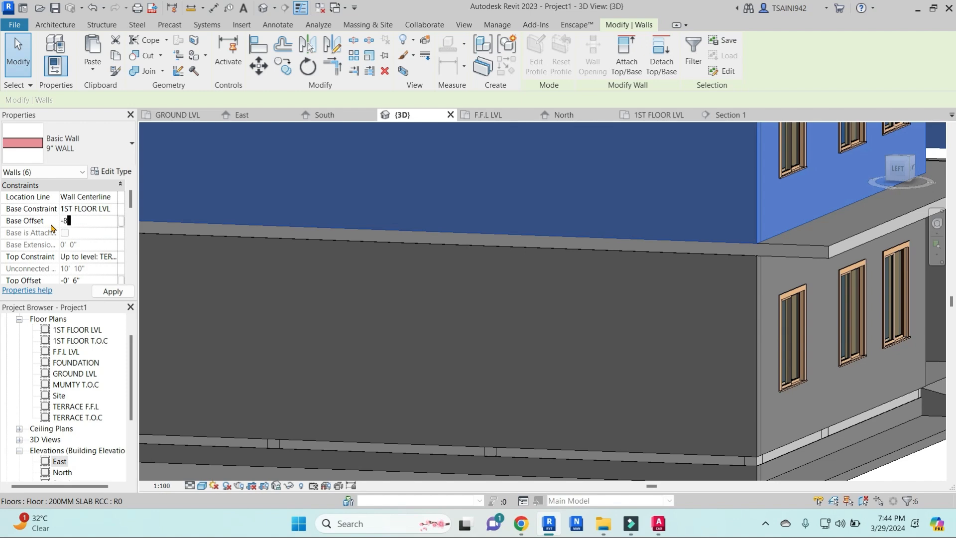
{"action": "left_click", "coordinate": [113, 291]}
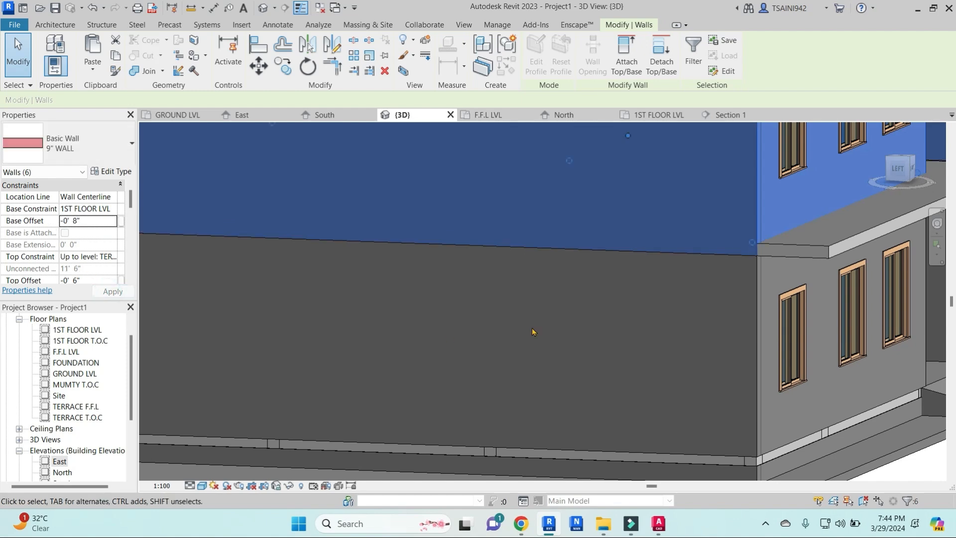
{"action": "key", "text": "Escape"}
- Inspect the two-storey model from the front corner, especially the top of the concrete column beside the parking and the adjoining wall
{"action": "scroll", "coordinate": [601, 320], "scroll_direction": "down", "scroll_amount": 5}
{"action": "middle_click_drag", "start_coordinate": [547, 325], "coordinate": [567, 299], "text": "shift"}
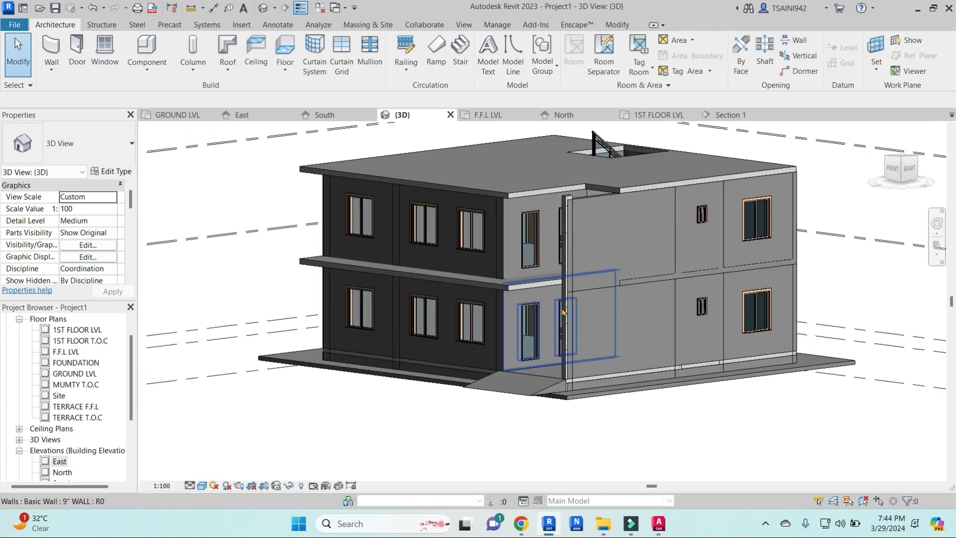
{"action": "scroll", "coordinate": [611, 220], "scroll_direction": "up", "scroll_amount": 5}
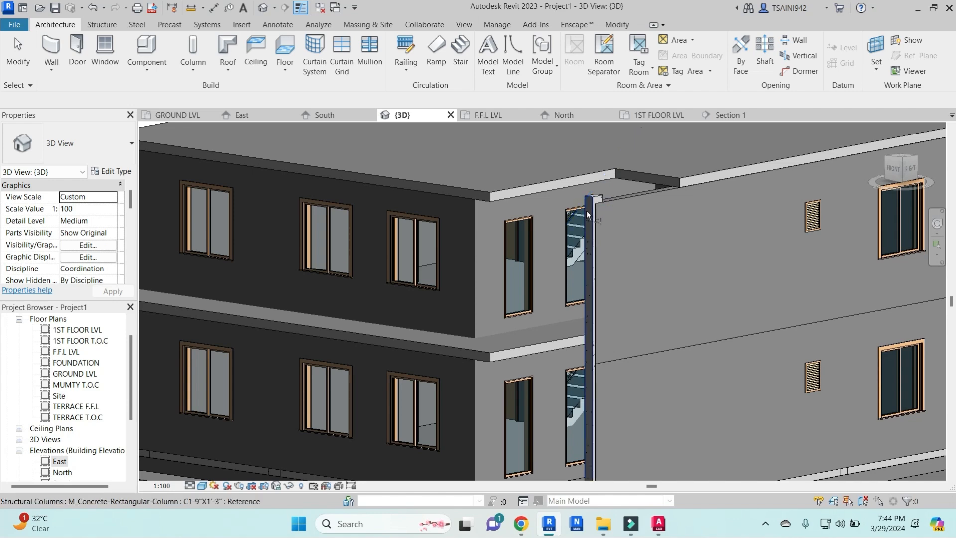
{"action": "scroll", "coordinate": [589, 208], "scroll_direction": "up", "scroll_amount": 3}
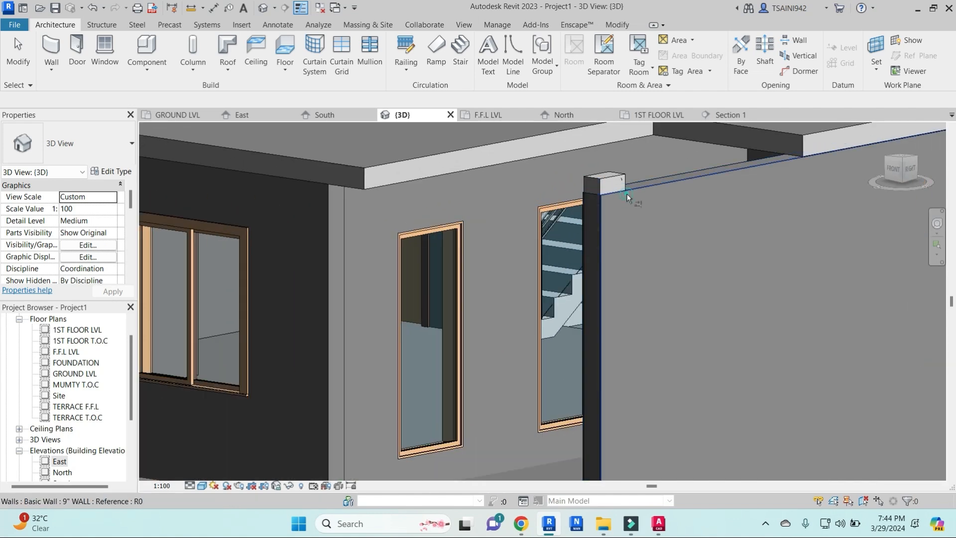
{"action": "key", "text": "Escape"}
{"action": "scroll", "coordinate": [612, 215], "scroll_direction": "down", "scroll_amount": 3}
{"action": "scroll", "coordinate": [606, 217], "scroll_direction": "up", "scroll_amount": 2}
{"action": "scroll", "coordinate": [606, 216], "scroll_direction": "down", "scroll_amount": 4}
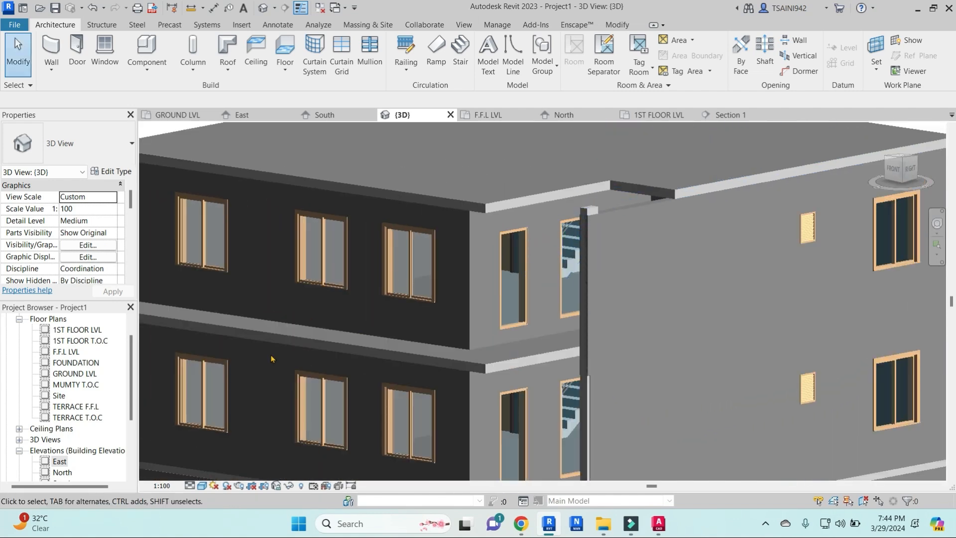
{"action": "scroll", "coordinate": [269, 299], "scroll_direction": "up", "scroll_amount": 2}
- Open the F.F.L LVL floor plan and set its detail level to Fine
{"action": "double_click", "coordinate": [67, 351]}
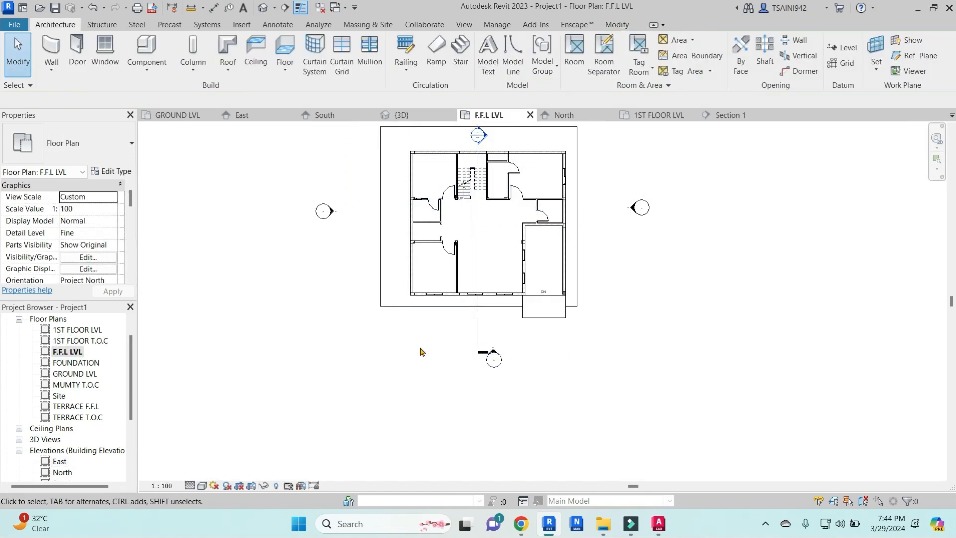
{"action": "scroll", "coordinate": [414, 303], "scroll_direction": "up", "scroll_amount": 5}
{"action": "left_click", "coordinate": [190, 485]}
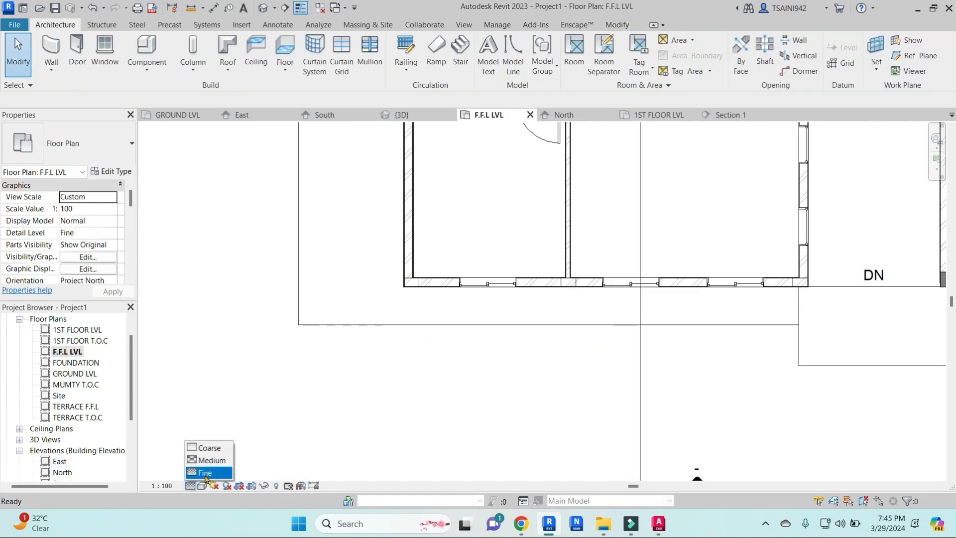
{"action": "left_click", "coordinate": [212, 473]}
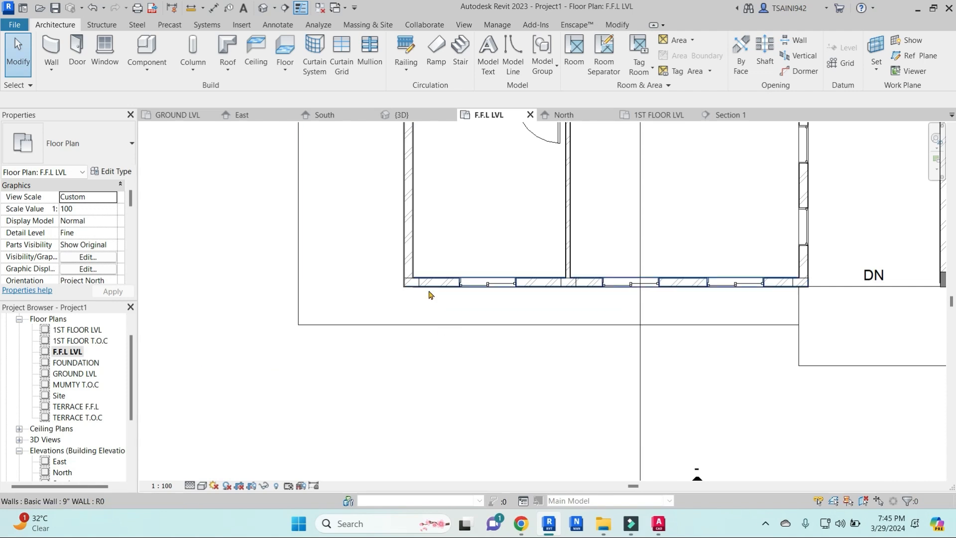
{"action": "scroll", "coordinate": [490, 234], "scroll_direction": "down", "scroll_amount": 2}
{"action": "middle_click_drag", "start_coordinate": [491, 234], "coordinate": [458, 305]}
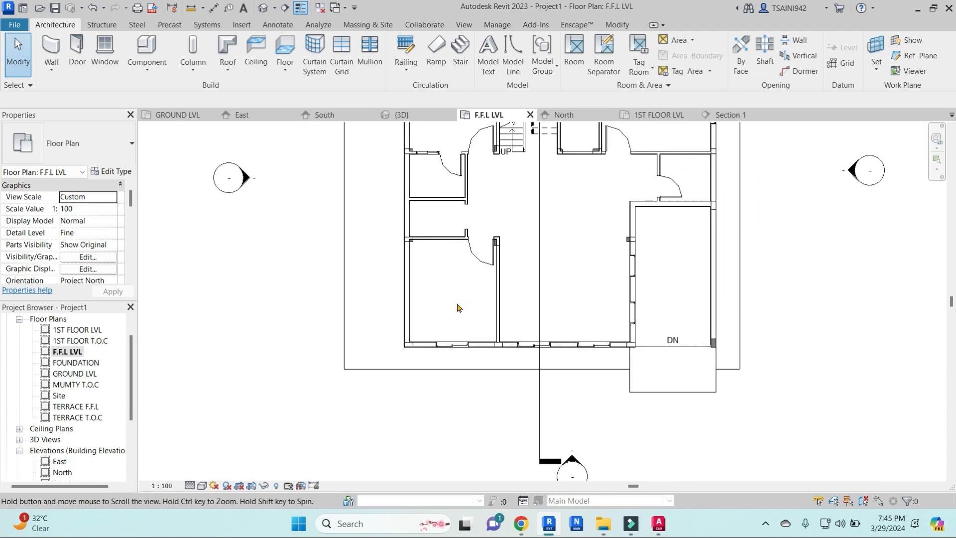
- Use Join Geometry to join the east exterior 9" wall with the concrete columns along it, from the front corner to the rear corner
{"action": "left_click", "coordinate": [618, 25]}
{"action": "left_click", "coordinate": [163, 71]}
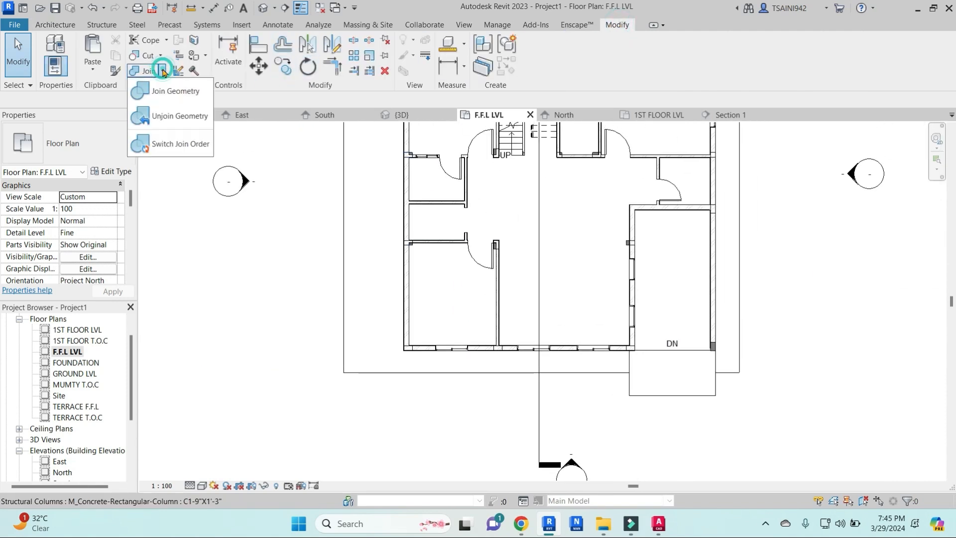
{"action": "left_click", "coordinate": [159, 89]}
{"action": "left_click", "coordinate": [406, 327]}
{"action": "left_click", "coordinate": [407, 348]}
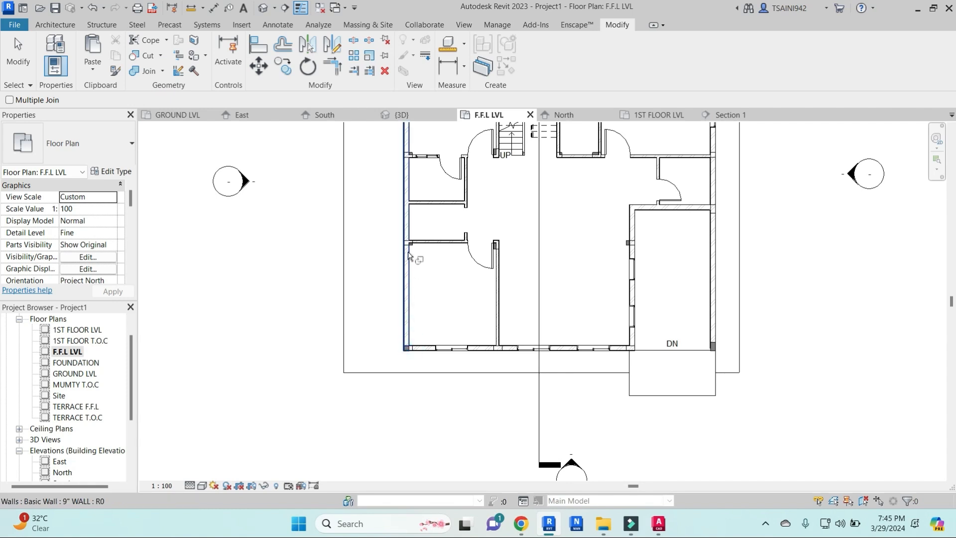
{"action": "middle_click_drag", "start_coordinate": [427, 232], "coordinate": [429, 273]}
{"action": "left_click", "coordinate": [408, 188]}
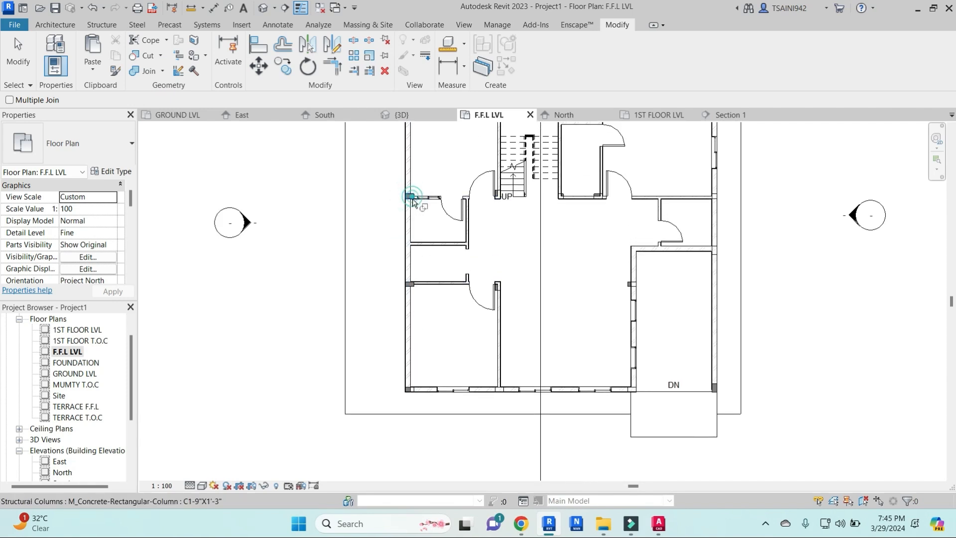
{"action": "middle_click_drag", "start_coordinate": [431, 167], "coordinate": [436, 268]}
{"action": "left_click", "coordinate": [430, 227]}
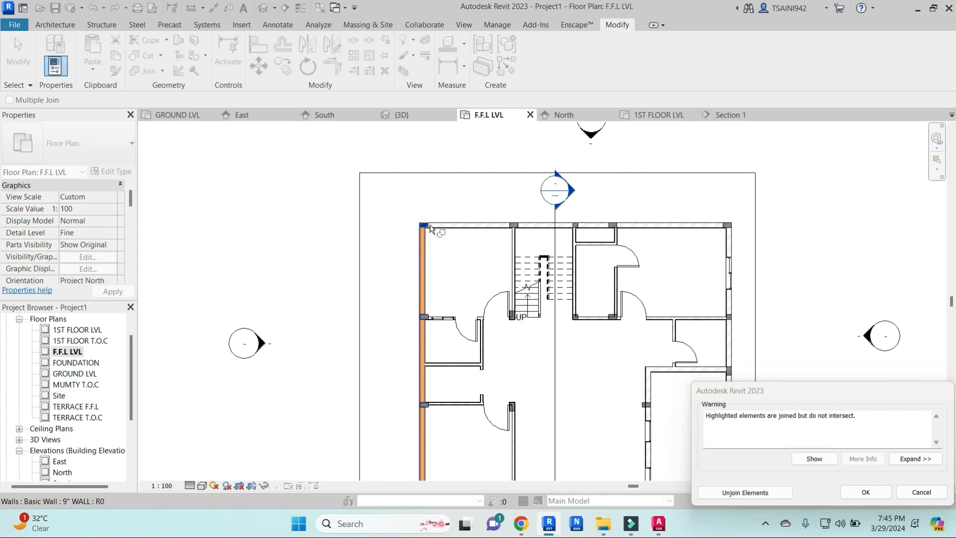
- Join the rear exterior 9" wall with the concrete columns beside the staircase and the small rear shaft
{"action": "scroll", "coordinate": [430, 228], "scroll_direction": "up", "scroll_amount": 3}
{"action": "left_click", "coordinate": [613, 231]}
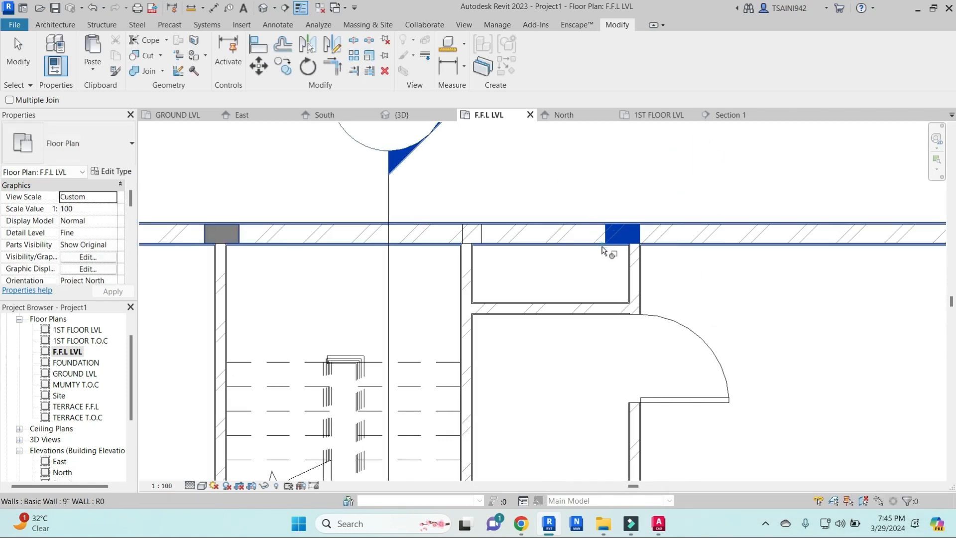
{"action": "left_click", "coordinate": [502, 243]}
{"action": "left_click", "coordinate": [479, 238]}
{"action": "scroll", "coordinate": [555, 249], "scroll_direction": "down", "scroll_amount": 3}
{"action": "middle_click_drag", "start_coordinate": [773, 279], "coordinate": [663, 263]}
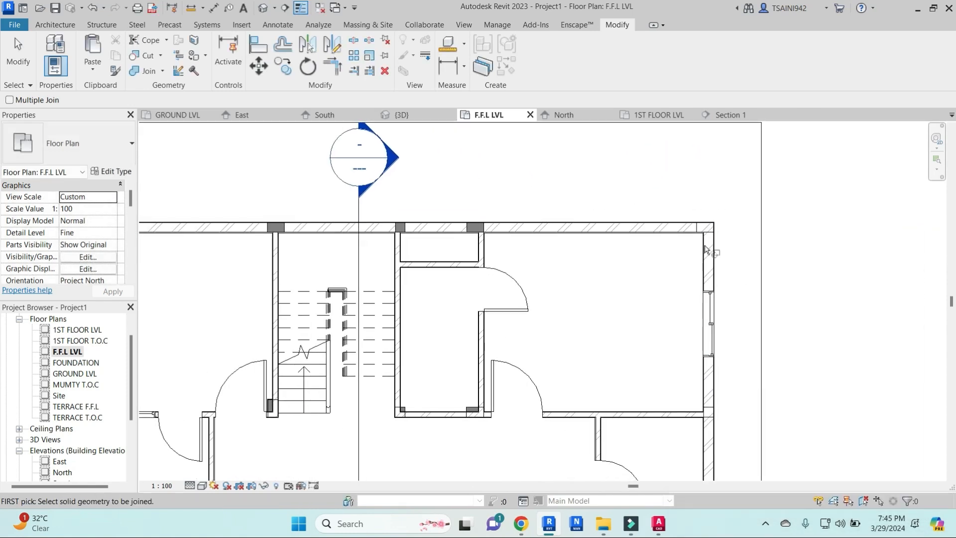
- Join the parking-side exterior 9" wall and the inner parking wall with their concrete columns, from the rear corner forward
{"action": "left_click", "coordinate": [710, 249]}
{"action": "middle_click_drag", "start_coordinate": [711, 414], "coordinate": [682, 272]}
{"action": "left_click", "coordinate": [682, 376]}
{"action": "middle_click_drag", "start_coordinate": [682, 376], "coordinate": [697, 274]}
{"action": "left_click", "coordinate": [526, 345]}
{"action": "left_click", "coordinate": [536, 344]}
{"action": "scroll", "coordinate": [495, 243], "scroll_direction": "down", "scroll_amount": 1}
- Join the interior walls with the concrete columns around the staircase and at the central hall
{"action": "left_click", "coordinate": [462, 194]}
{"action": "middle_click_drag", "start_coordinate": [414, 195], "coordinate": [539, 210]}
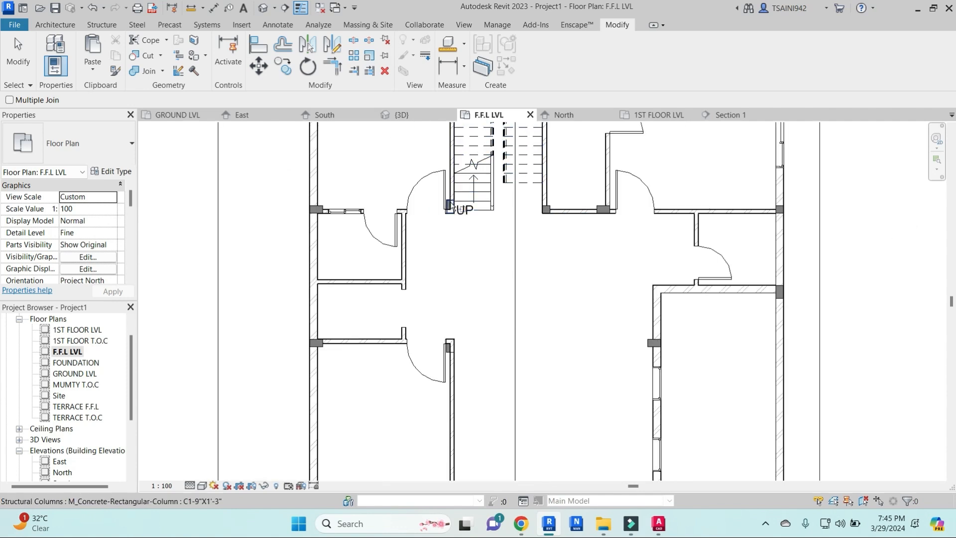
{"action": "scroll", "coordinate": [448, 208], "scroll_direction": "up", "scroll_amount": 4}
{"action": "scroll", "coordinate": [463, 218], "scroll_direction": "down", "scroll_amount": 4}
{"action": "middle_click_drag", "start_coordinate": [464, 269], "coordinate": [486, 210]}
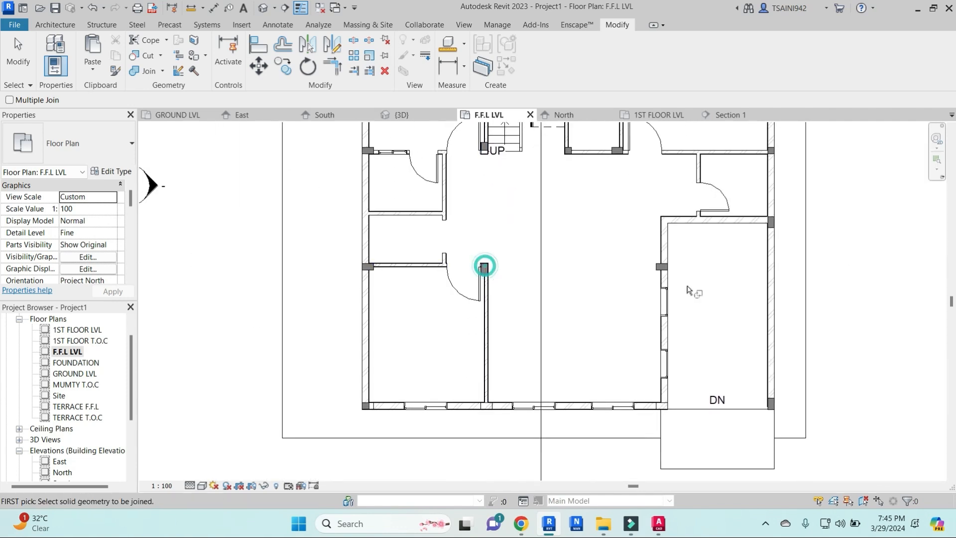
- Join the front corner column beside the parking with both the inner parking wall and the front 9" wall
{"action": "middle_click_drag", "start_coordinate": [667, 420], "coordinate": [645, 313]}
{"action": "left_click", "coordinate": [641, 300]}
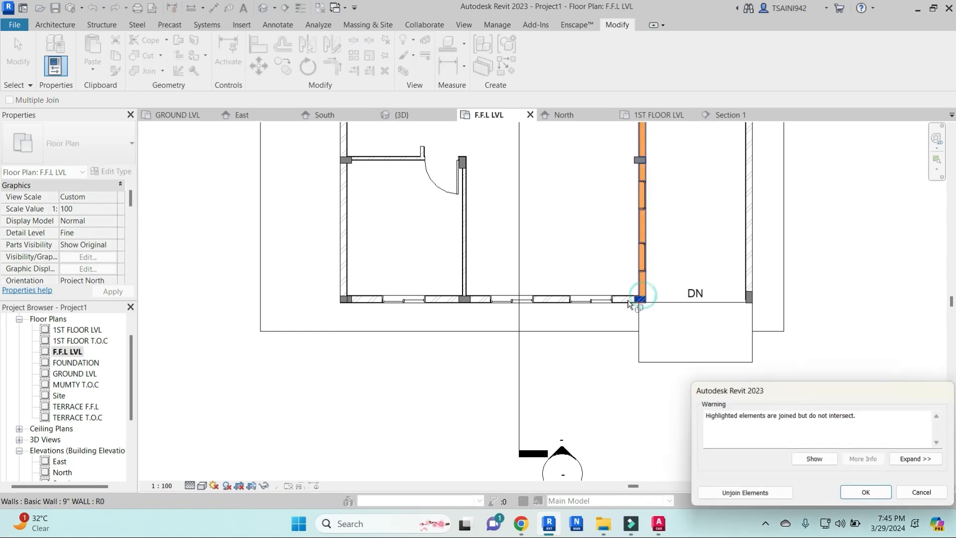
{"action": "key", "text": "Return"}
{"action": "left_click", "coordinate": [641, 302]}
{"action": "left_click", "coordinate": [637, 301]}
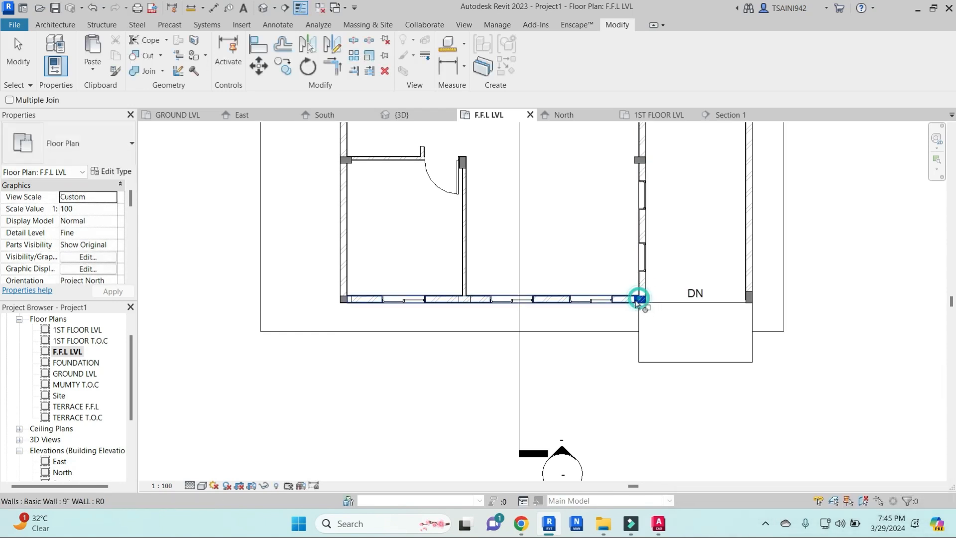
- Join the front 9" wall and the 4.5" partition with the middle column, and the front wall with its far corner column
{"action": "left_click", "coordinate": [465, 302]}
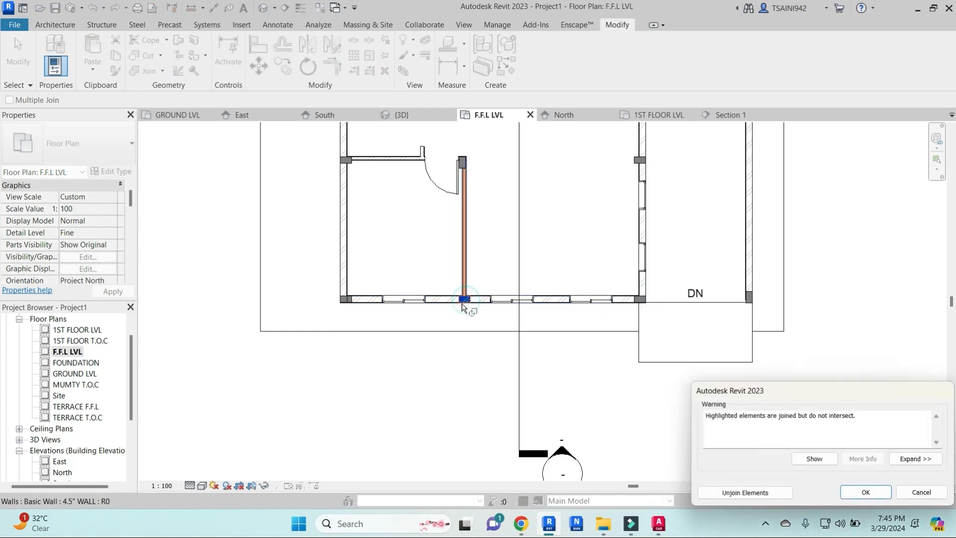
{"action": "key", "text": "Return"}
{"action": "scroll", "coordinate": [456, 304], "scroll_direction": "up", "scroll_amount": 3}
{"action": "scroll", "coordinate": [457, 304], "scroll_direction": "up", "scroll_amount": 1}
{"action": "left_click", "coordinate": [490, 304]}
{"action": "left_click", "coordinate": [496, 301]}
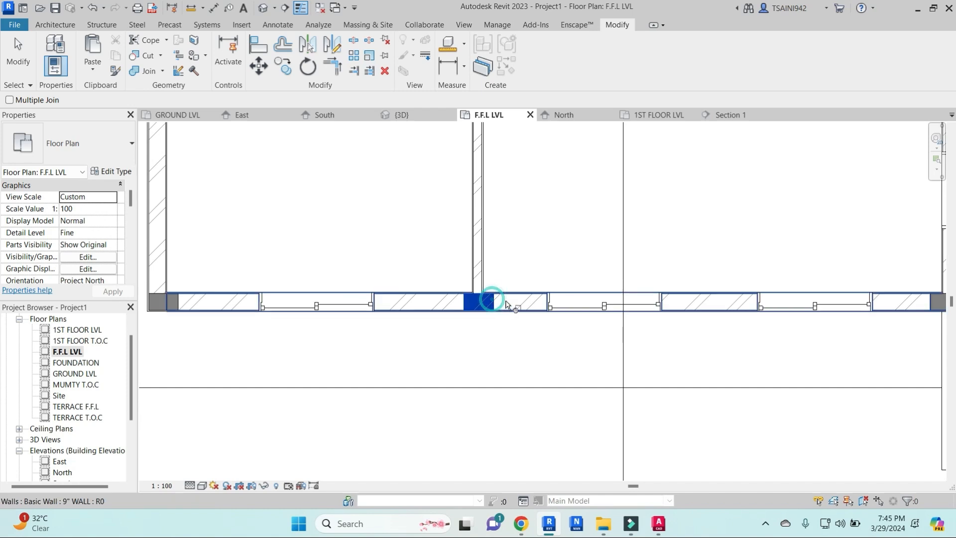
{"action": "middle_click_drag", "start_coordinate": [309, 334], "coordinate": [538, 330]}
{"action": "left_click", "coordinate": [408, 301]}
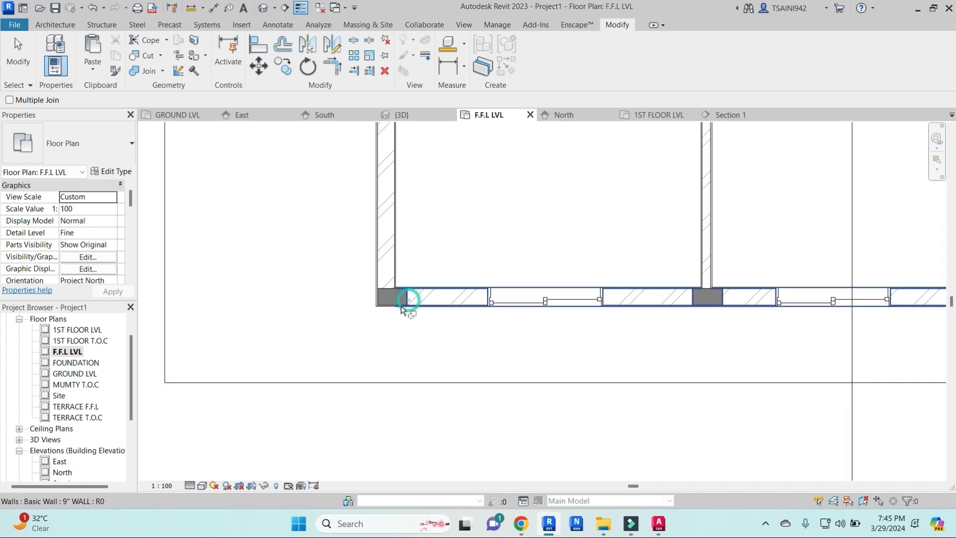
{"action": "scroll", "coordinate": [401, 309], "scroll_direction": "down", "scroll_amount": 6}
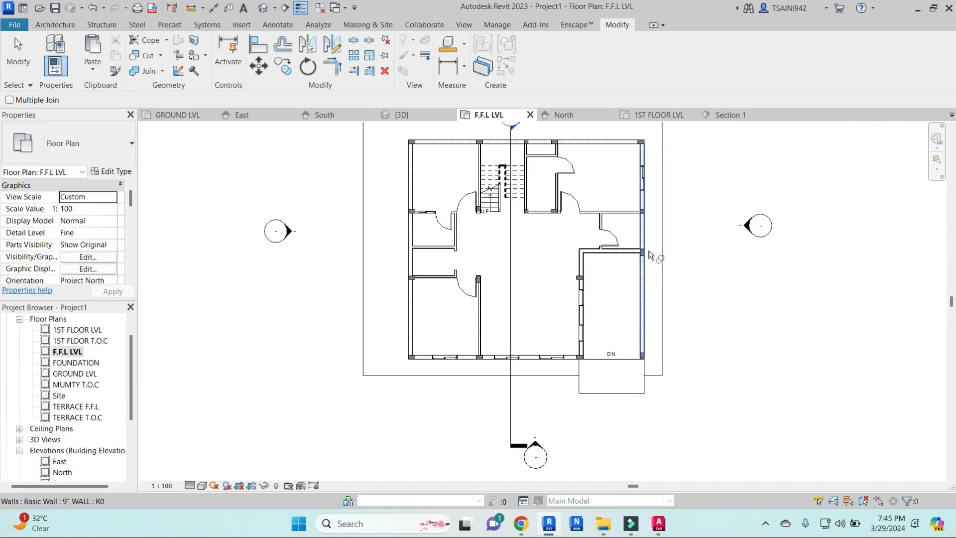
{"action": "key", "text": "Escape"}
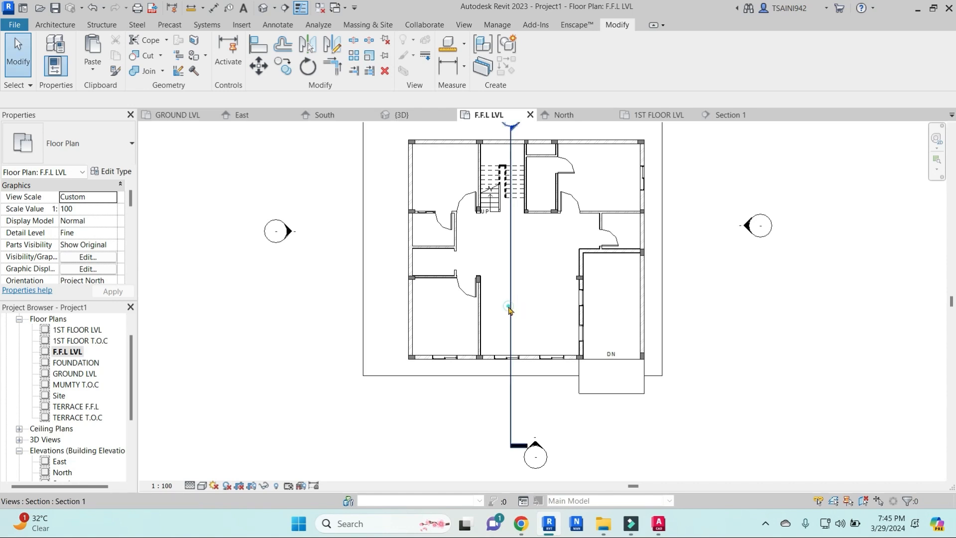
- Flip the viewing direction of Section 1 and break its line with a gap across the middle of the plan
{"action": "left_click", "coordinate": [510, 306]}
{"action": "scroll", "coordinate": [522, 271], "scroll_direction": "down", "scroll_amount": 2}
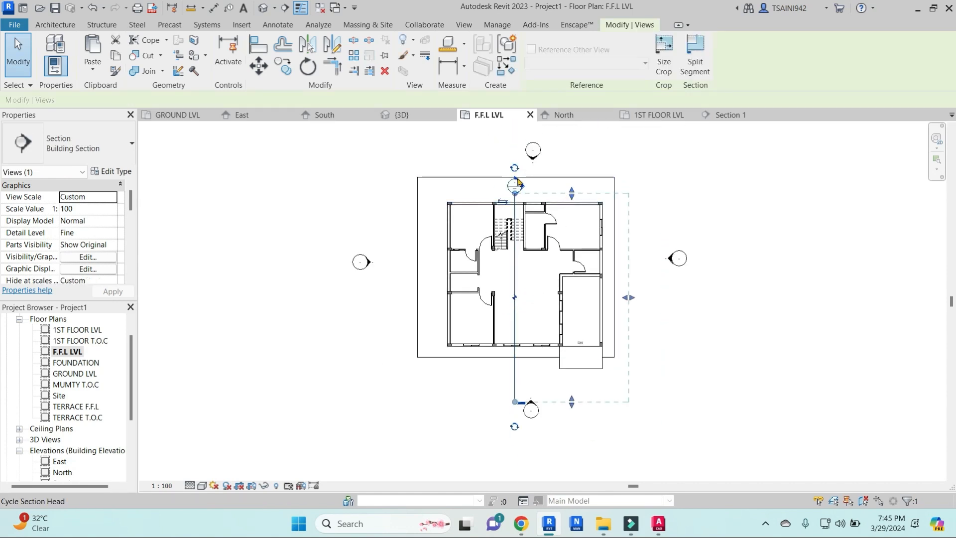
{"action": "scroll", "coordinate": [525, 185], "scroll_direction": "up", "scroll_amount": 3}
{"action": "scroll", "coordinate": [642, 358], "scroll_direction": "down", "scroll_amount": 2}
{"action": "middle_click_drag", "start_coordinate": [652, 361], "coordinate": [608, 269]}
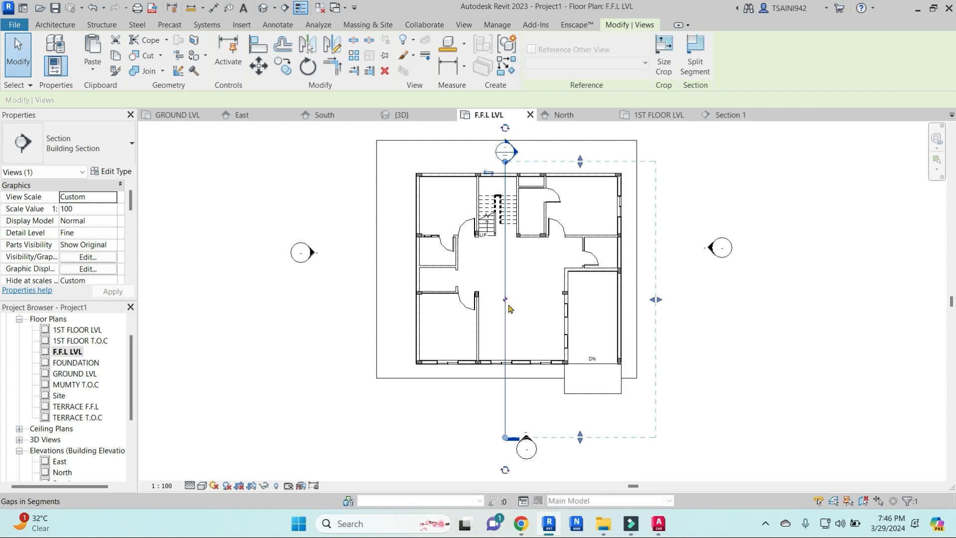
{"action": "left_click", "coordinate": [488, 172]}
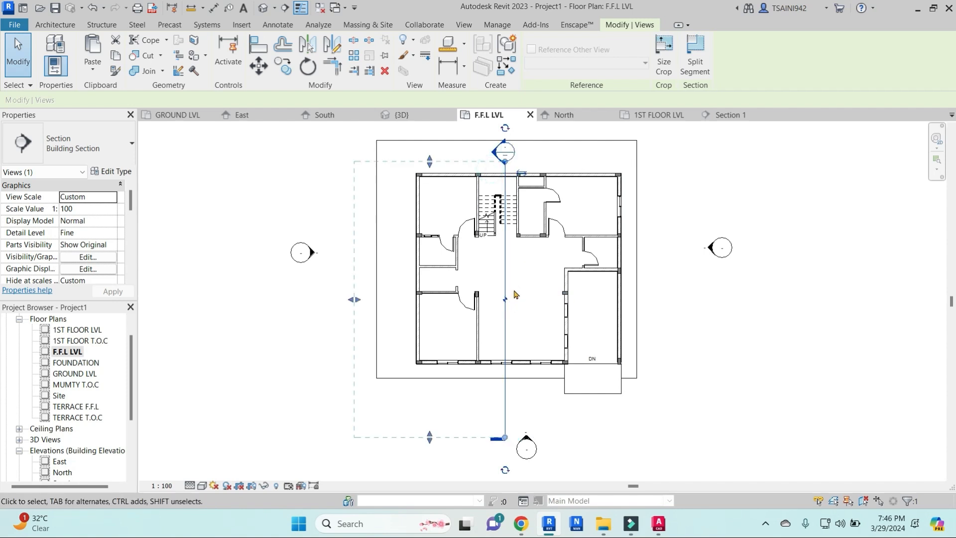
{"action": "left_click", "coordinate": [505, 299]}
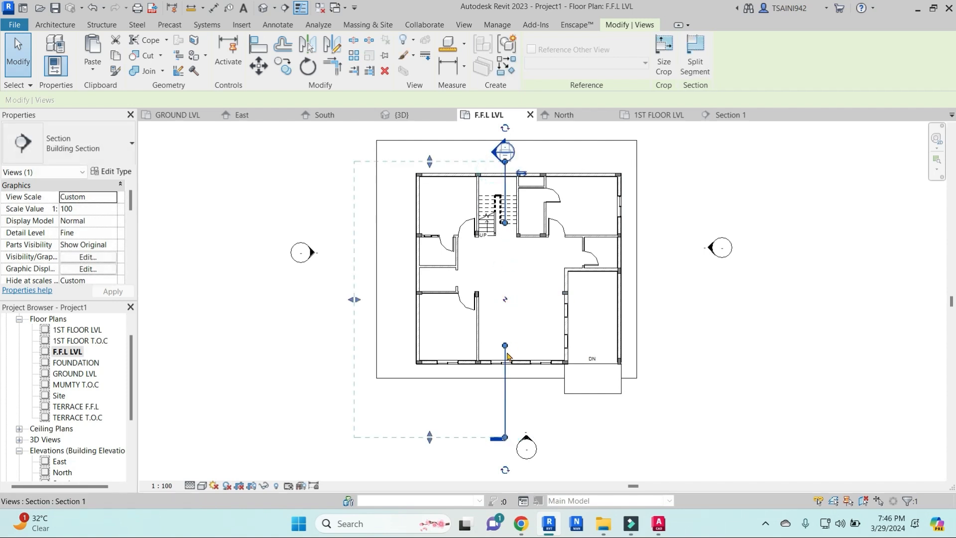
{"action": "left_click_drag", "start_coordinate": [506, 357], "coordinate": [505, 355]}
{"action": "key", "text": "Escape"}
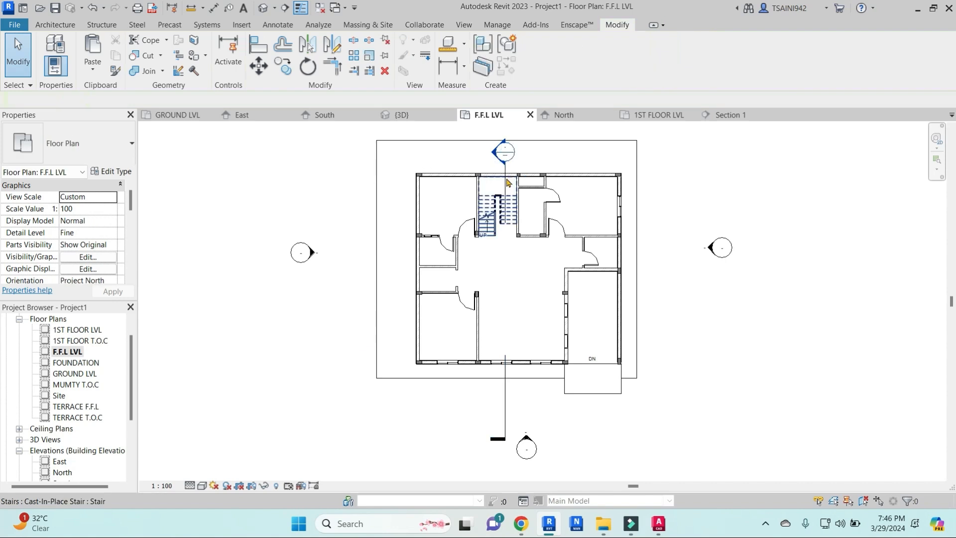
- Move the Section 1 line onto the UP flight of the staircase and flip its view toward the parking side
{"action": "left_click", "coordinate": [505, 182]}
{"action": "scroll", "coordinate": [503, 156], "scroll_direction": "up", "scroll_amount": 2}
{"action": "key", "text": "Escape"}
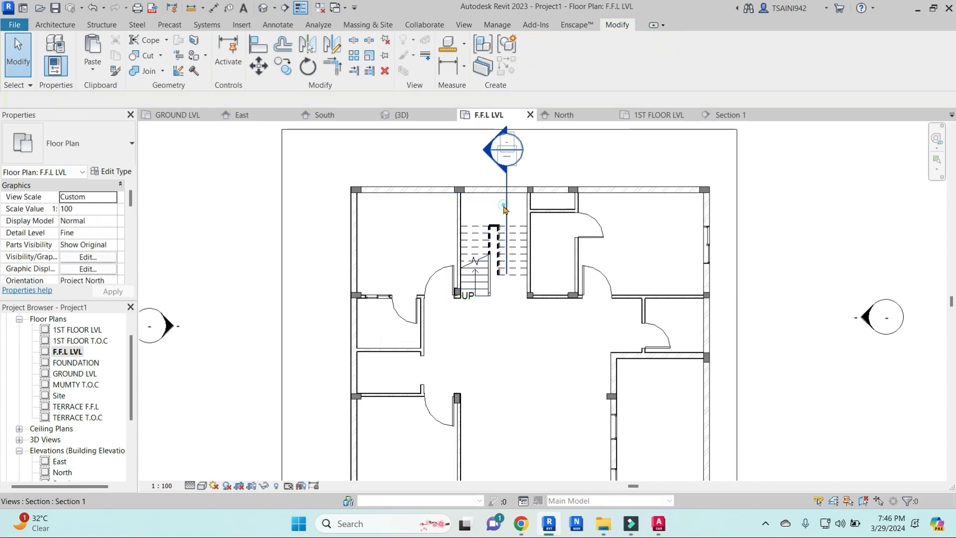
{"action": "left_click", "coordinate": [506, 207]}
{"action": "left_click_drag", "start_coordinate": [506, 207], "coordinate": [482, 214]}
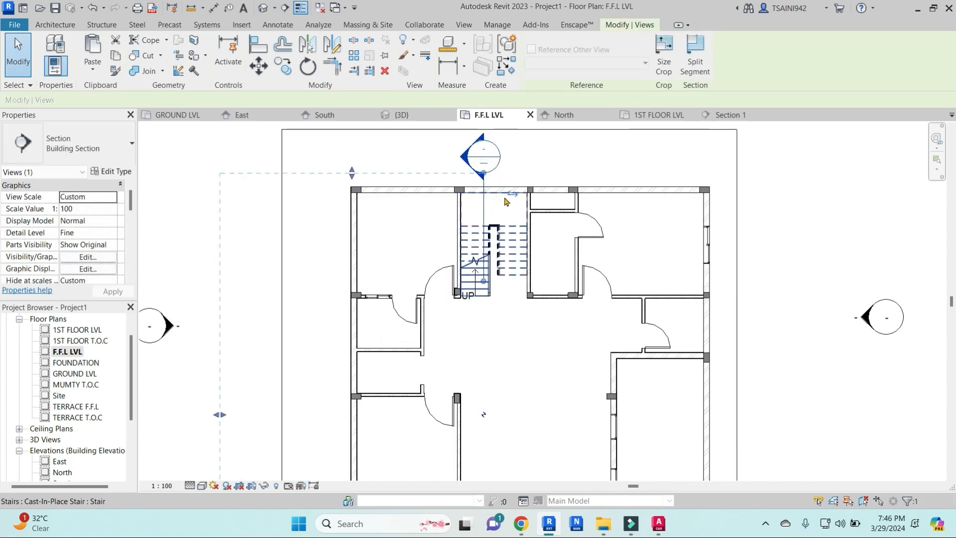
{"action": "left_click", "coordinate": [511, 194]}
{"action": "key", "text": "Escape"}
- Shorten the tail of the Section 1 line so it ends closer to the front of the house
{"action": "scroll", "coordinate": [502, 207], "scroll_direction": "down", "scroll_amount": 2}
{"action": "middle_click_drag", "start_coordinate": [503, 332], "coordinate": [500, 297]}
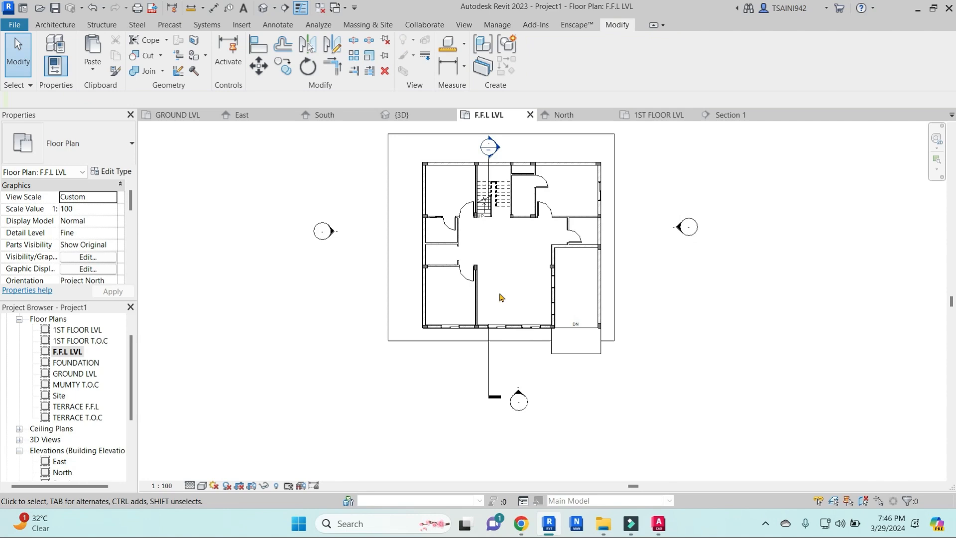
{"action": "left_click", "coordinate": [490, 364]}
{"action": "left_click_drag", "start_coordinate": [489, 396], "coordinate": [489, 359]}
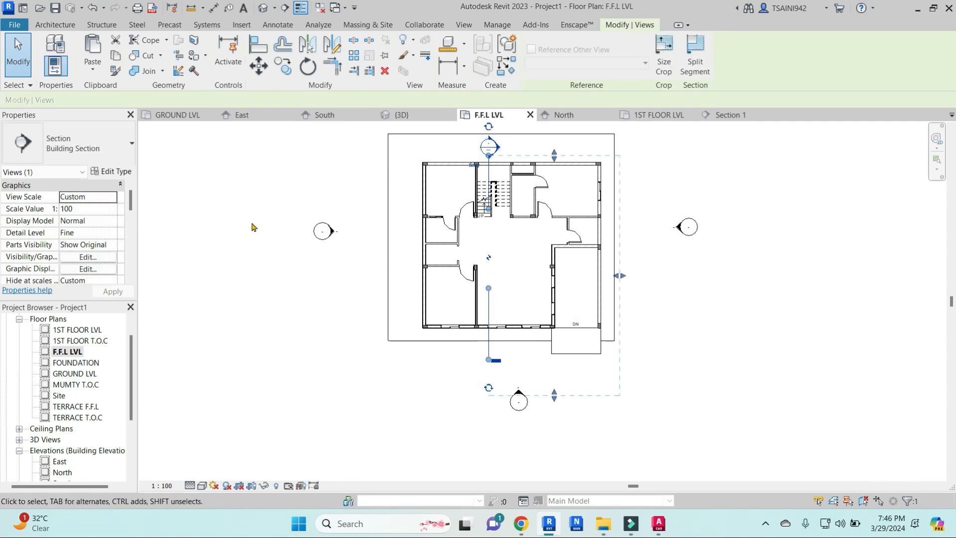
- Select the 200MM SLAB RCC floor at 1ST FLOOR LVL in 3D, edit its boundary, and open the 1ST FLOOR LVL plan
{"action": "left_click", "coordinate": [261, 8]}
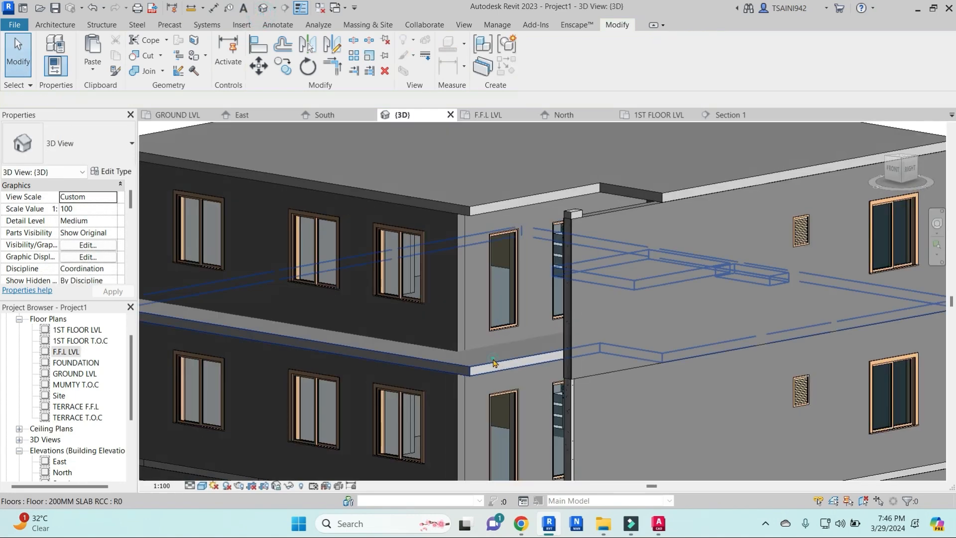
{"action": "left_click", "coordinate": [561, 367]}
{"action": "middle_click_drag", "start_coordinate": [561, 366], "coordinate": [627, 370], "text": "shift"}
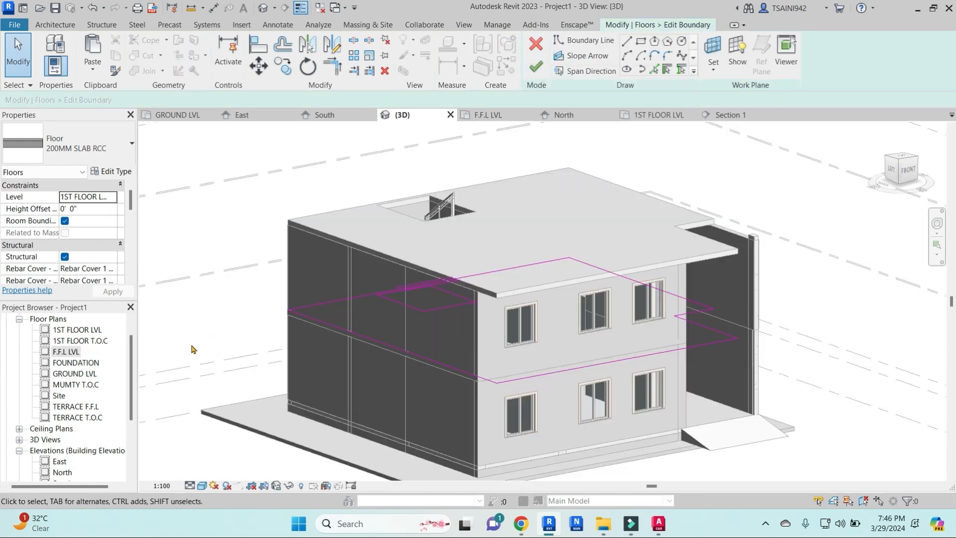
{"action": "double_click", "coordinate": [78, 330]}
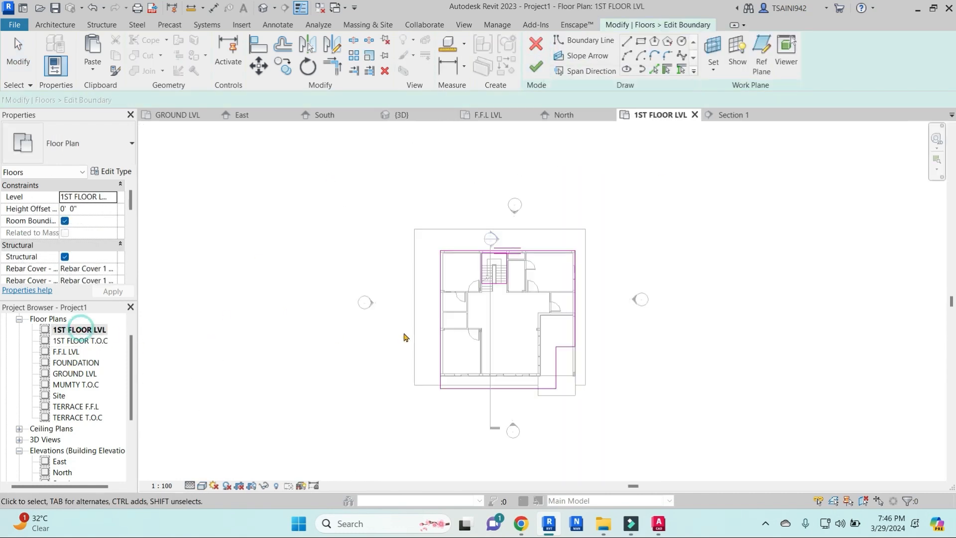
{"action": "scroll", "coordinate": [498, 362], "scroll_direction": "up", "scroll_amount": 3}
{"action": "middle_click_drag", "start_coordinate": [525, 325], "coordinate": [518, 282]}
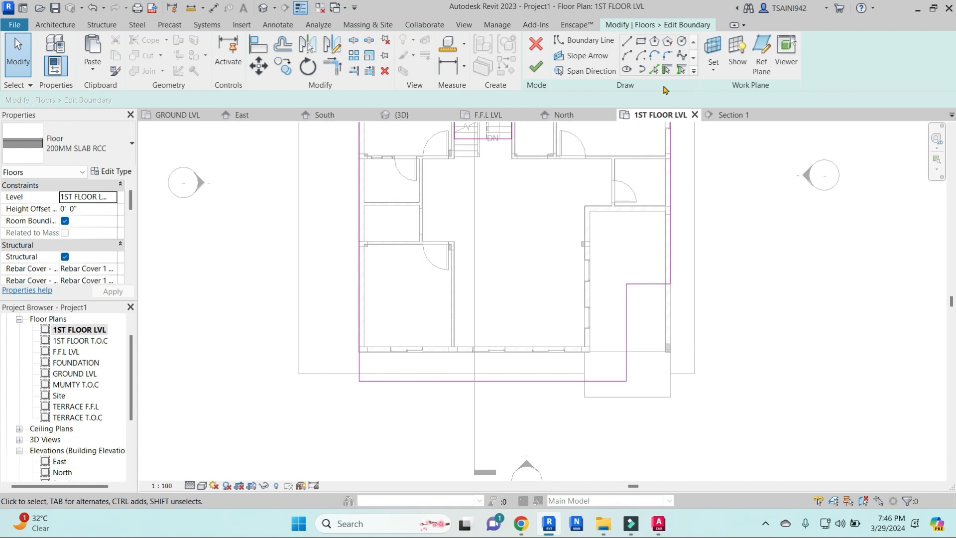
- Add a rectangular opening of 17'-11 3/4" by 14'-6 1/2" over the front hall, between partition and parking wall, and finish the slab
{"action": "left_click", "coordinate": [628, 42]}
{"action": "scroll", "coordinate": [470, 240], "scroll_direction": "up", "scroll_amount": 2}
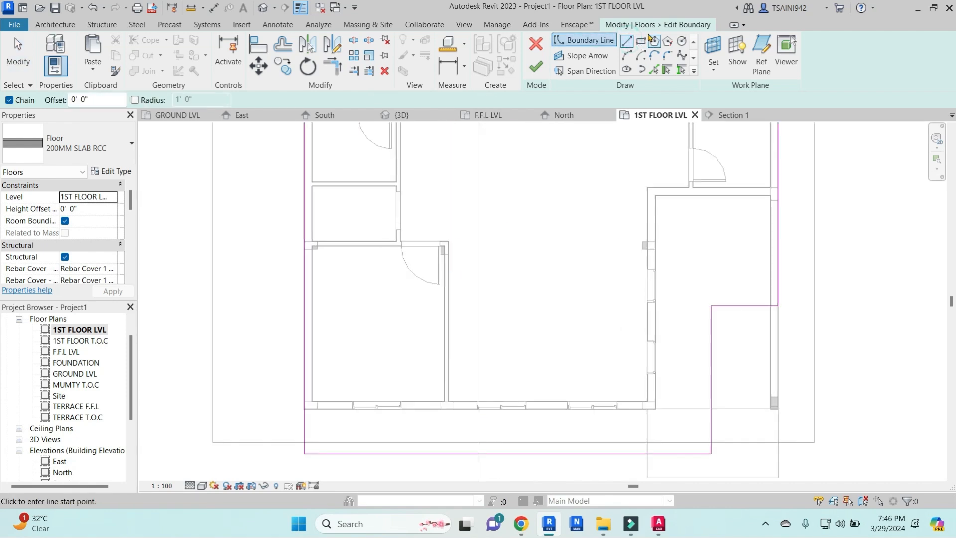
{"action": "left_click", "coordinate": [449, 242]}
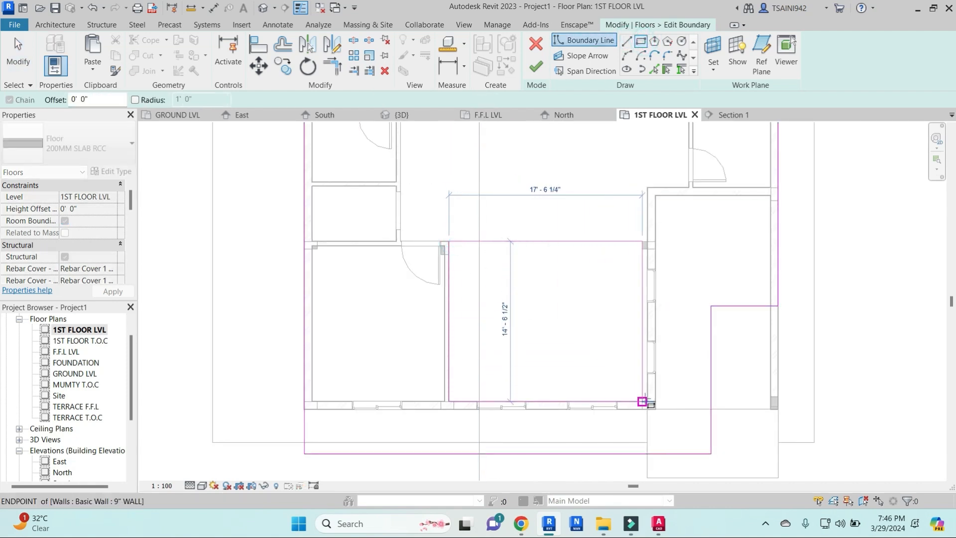
{"action": "left_click", "coordinate": [647, 400]}
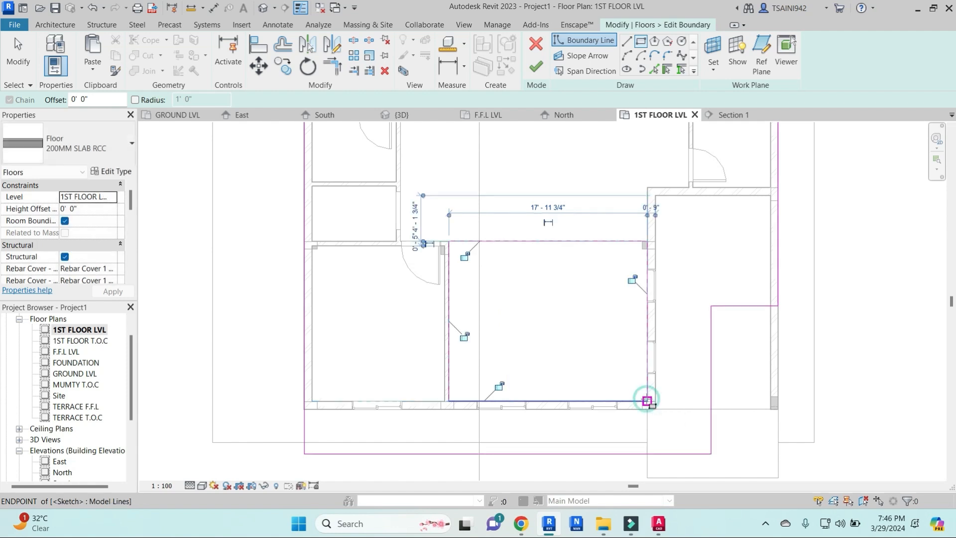
{"action": "middle_click_drag", "start_coordinate": [685, 369], "coordinate": [682, 321]}
{"action": "key", "text": "Escape"}
{"action": "key", "text": "Escape"}
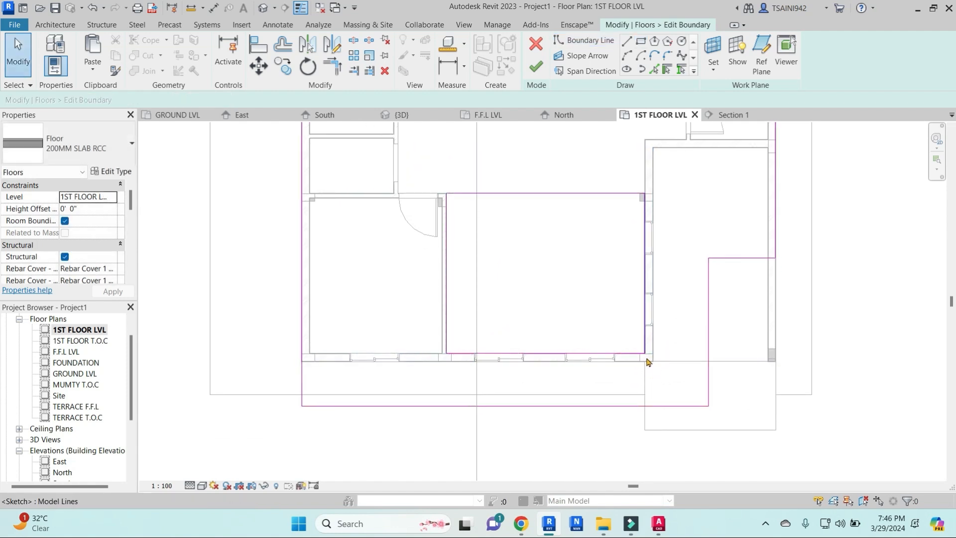
{"action": "left_click", "coordinate": [536, 67]}
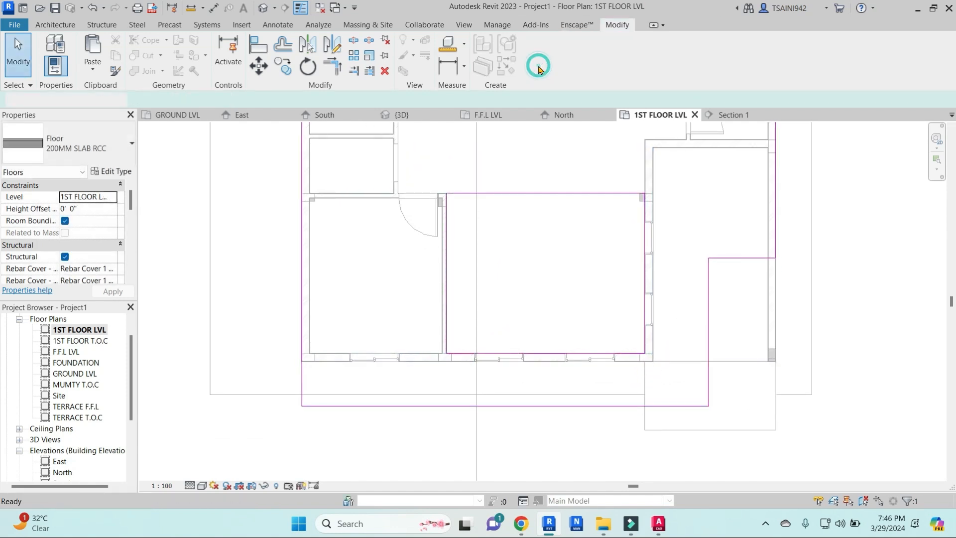
{"action": "key", "text": "Escape"}
{"action": "middle_click_drag", "start_coordinate": [533, 239], "coordinate": [537, 185]}
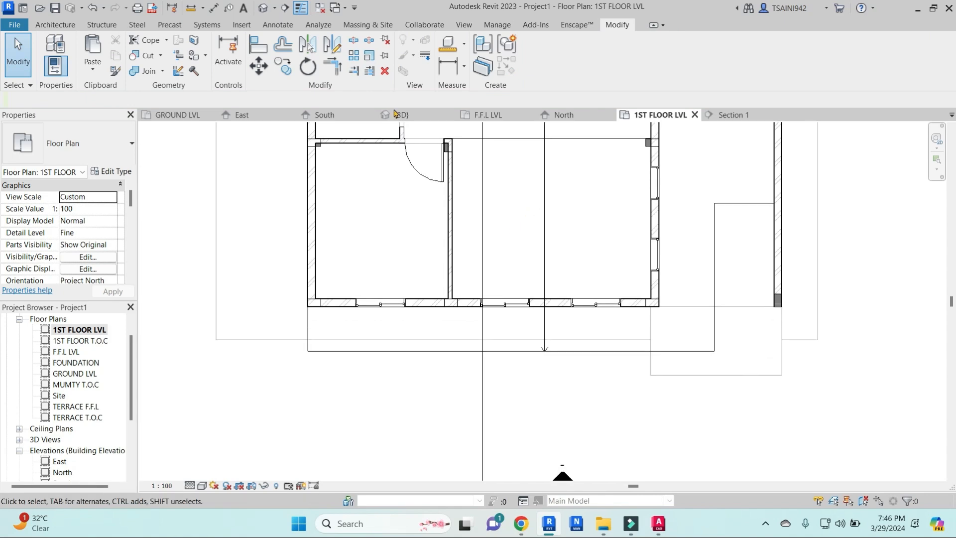
- Temporarily hide the terrace slab in the 3D view and inspect the first-floor rooms and slab opening from above
{"action": "left_click", "coordinate": [262, 7]}
{"action": "left_click", "coordinate": [596, 272]}
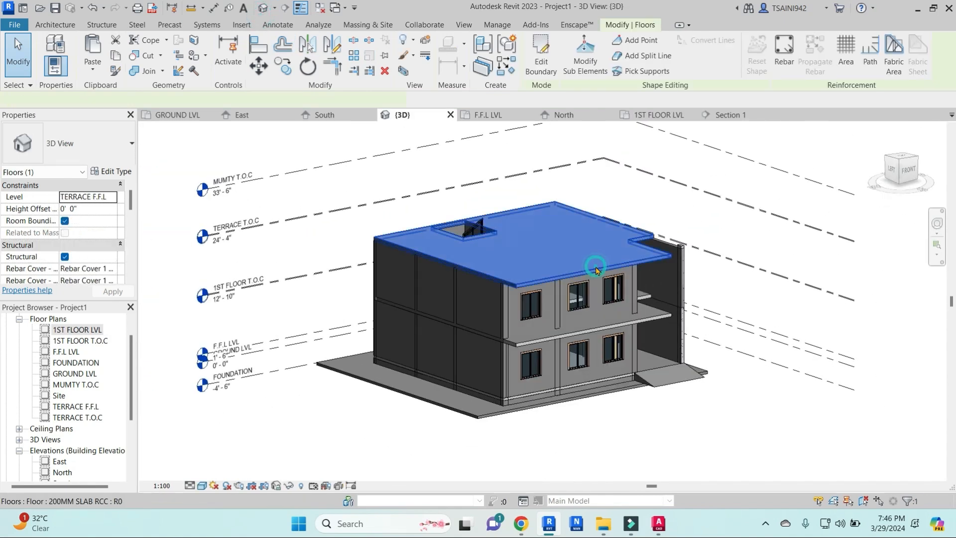
{"action": "key", "text": "h"}
{"action": "key", "text": "h"}
{"action": "middle_click_drag", "start_coordinate": [664, 222], "coordinate": [467, 219], "text": "shift"}
{"action": "scroll", "coordinate": [504, 302], "scroll_direction": "up", "scroll_amount": 5}
{"action": "scroll", "coordinate": [450, 307], "scroll_direction": "down", "scroll_amount": 5}
{"action": "scroll", "coordinate": [468, 219], "scroll_direction": "up", "scroll_amount": 3}
{"action": "middle_click_drag", "start_coordinate": [560, 250], "coordinate": [597, 251], "text": "shift"}
{"action": "middle_click_drag", "start_coordinate": [500, 249], "coordinate": [481, 280], "text": "shift"}
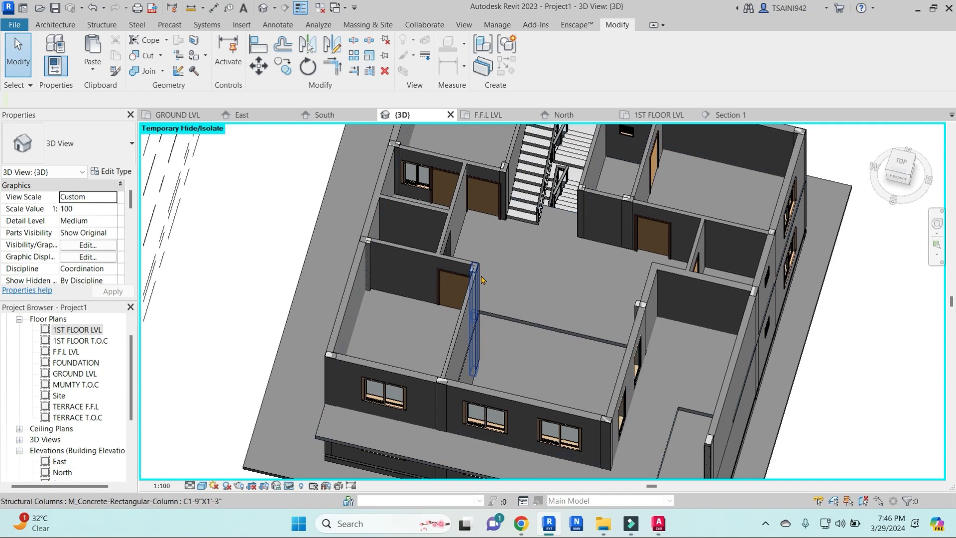
- Remove the first-floor slab from the 3D view and look at the front rooms through both storeys
{"action": "left_click", "coordinate": [451, 264]}
{"action": "middle_click_drag", "start_coordinate": [548, 380], "coordinate": [535, 343], "text": "shift"}
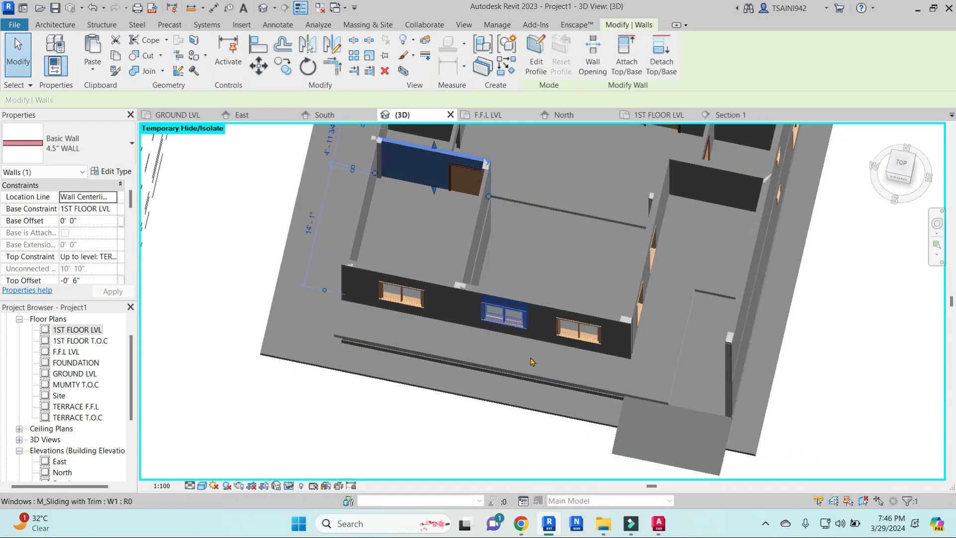
{"action": "left_click", "coordinate": [539, 382]}
{"action": "key", "text": "Delete"}
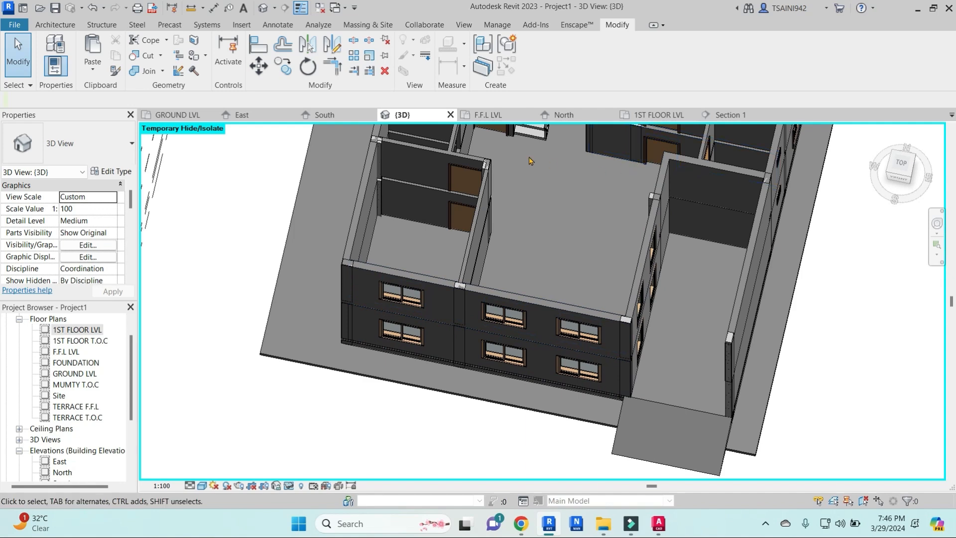
{"action": "middle_click_drag", "start_coordinate": [529, 160], "coordinate": [626, 277], "text": "shift"}
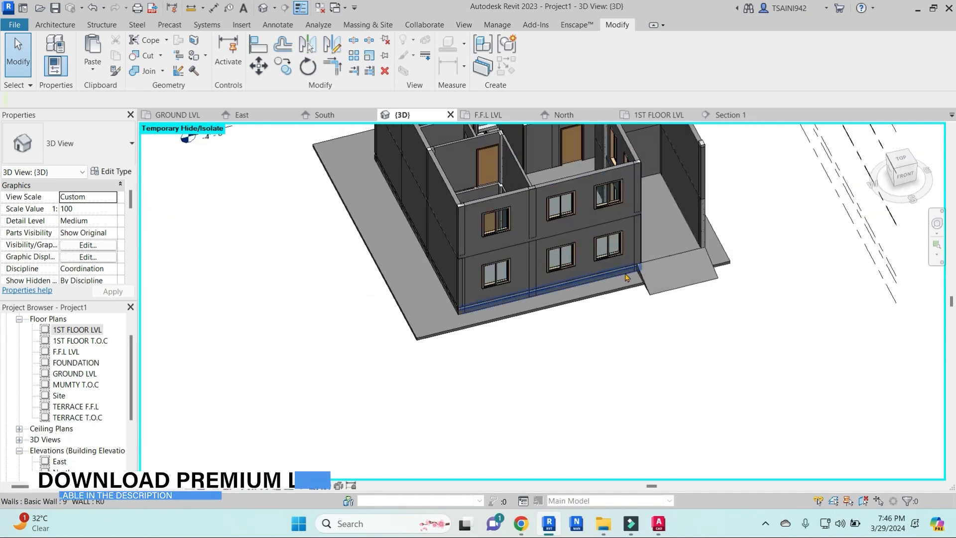
- Temporarily hide the 9" WALL beside the parking and the 200MM WITH FLOOR finish slab at F.F.L LVL
{"action": "scroll", "coordinate": [627, 271], "scroll_direction": "up", "scroll_amount": 3}
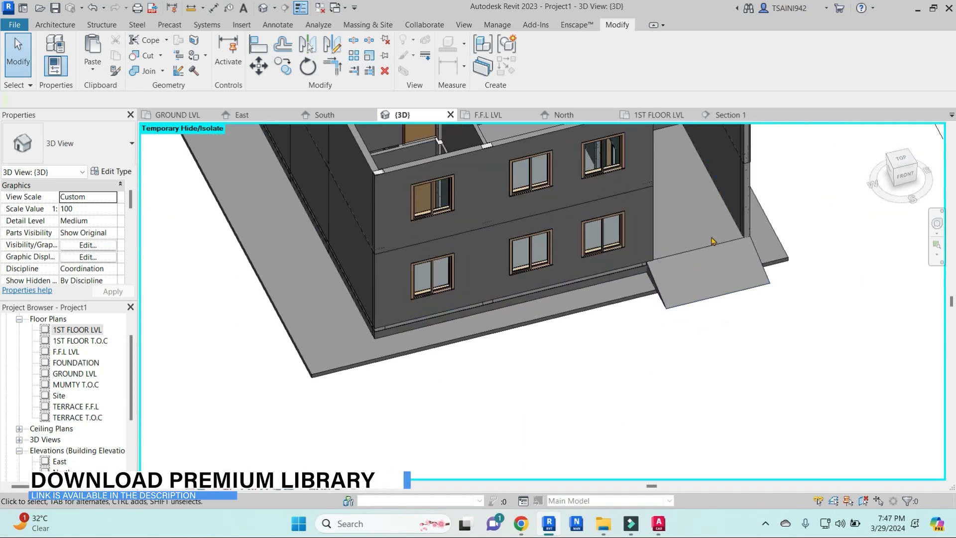
{"action": "left_click", "coordinate": [729, 223]}
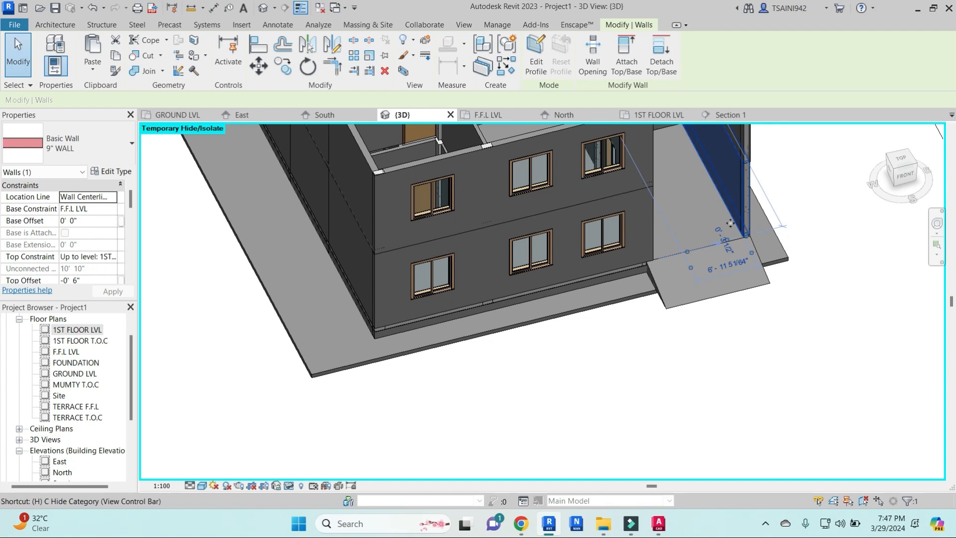
{"action": "key", "text": "Delete"}
{"action": "left_click", "coordinate": [733, 219]}
{"action": "key", "text": "h"}
{"action": "key", "text": "h"}
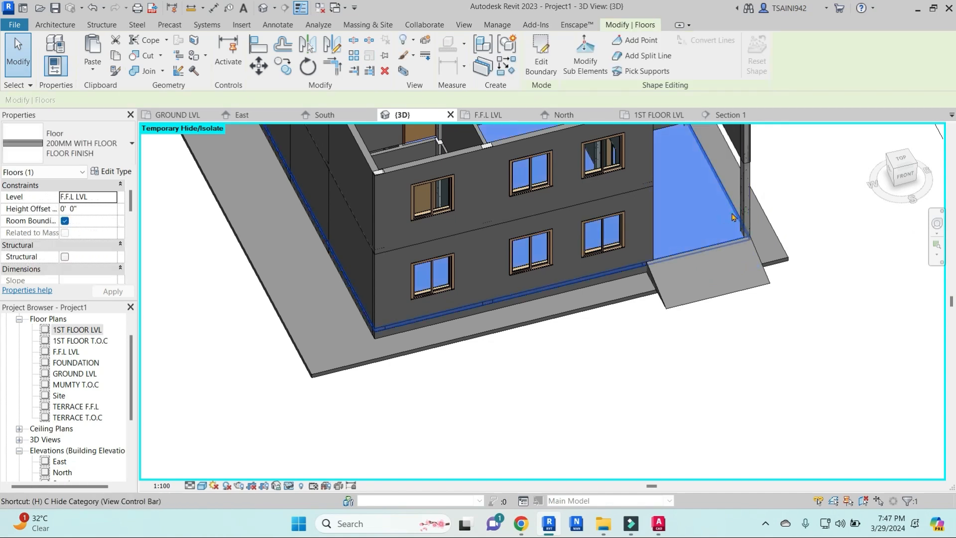
- Copy the plinth wall crossing the front hall and paste it aligned to the F.F.L LVL level
{"action": "middle_click_drag", "start_coordinate": [687, 176], "coordinate": [481, 196]}
{"action": "left_click", "coordinate": [580, 209]}
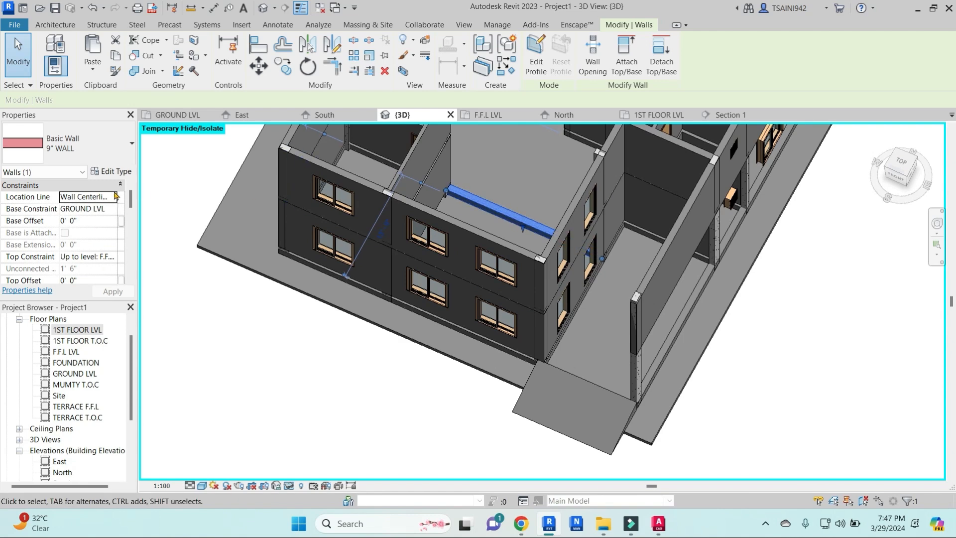
{"action": "left_click", "coordinate": [92, 69]}
{"action": "left_click", "coordinate": [116, 116]}
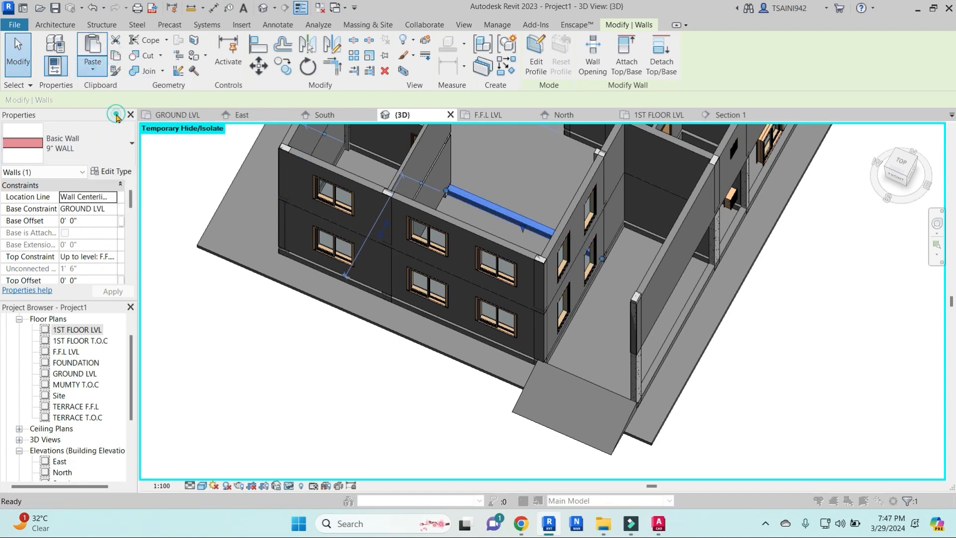
{"action": "left_click", "coordinate": [233, 197]}
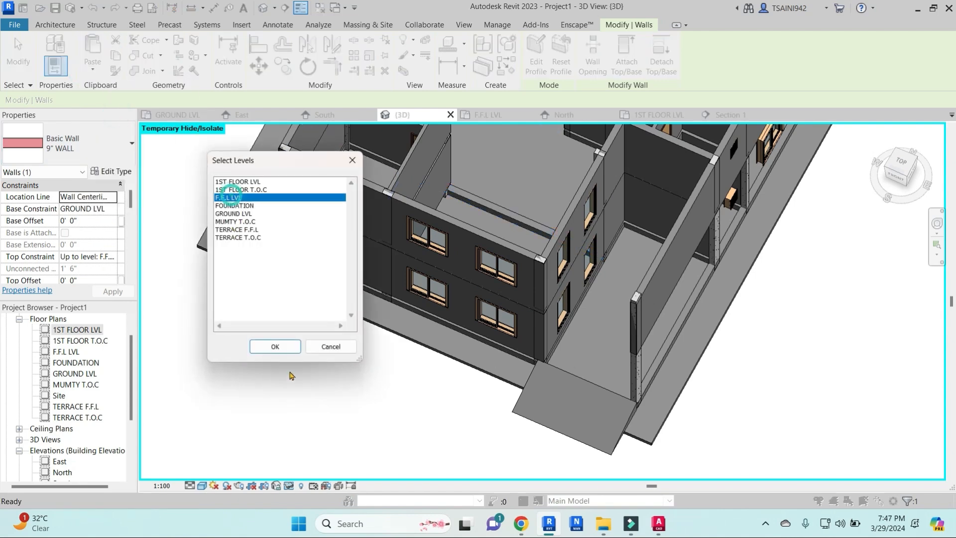
{"action": "left_click", "coordinate": [275, 347]}
{"action": "key", "text": "Escape"}
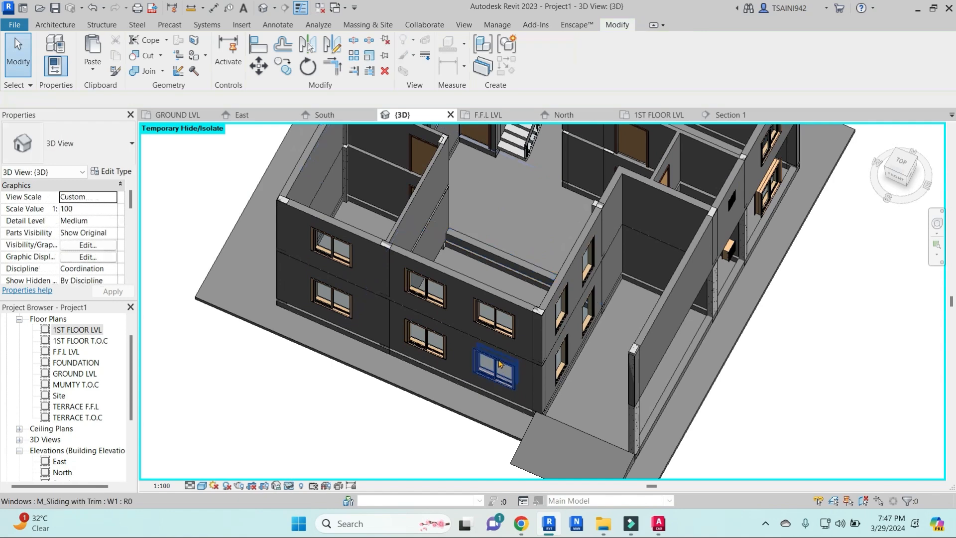
- Reset the temporary hiding in the 3D view and temporarily hide only the terrace slab
{"action": "key", "text": "h"}
{"action": "key", "text": "r"}
{"action": "left_click", "coordinate": [564, 358]}
{"action": "key", "text": "h"}
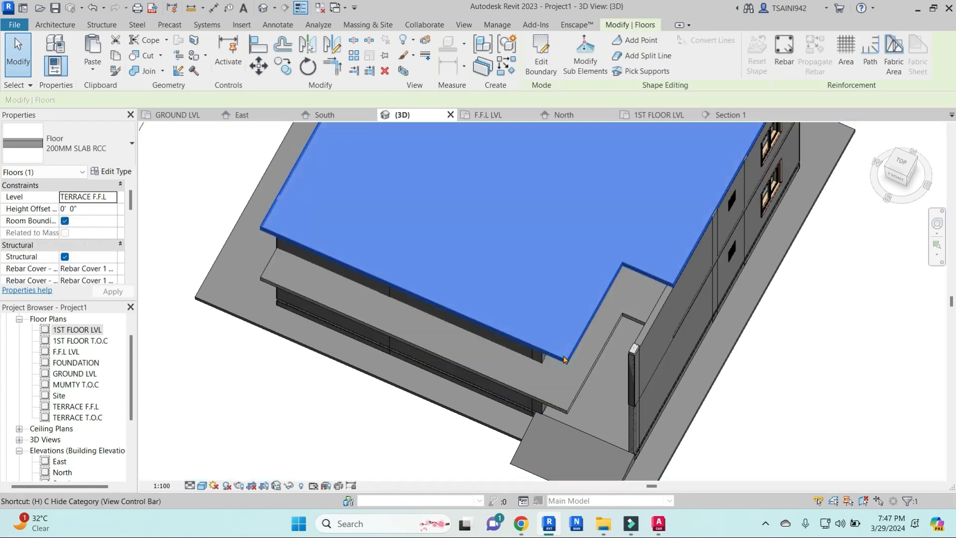
{"action": "key", "text": "h"}
- Copy the low 9" wall across the hall and paste it aligned to the 1ST FLOOR T.O.C level
{"action": "left_click", "coordinate": [526, 268]}
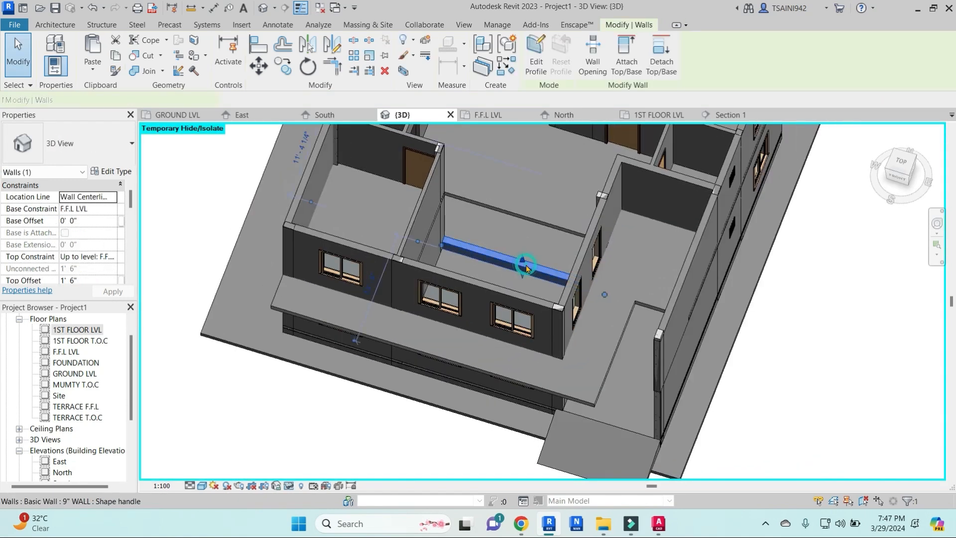
{"action": "left_click", "coordinate": [93, 70]}
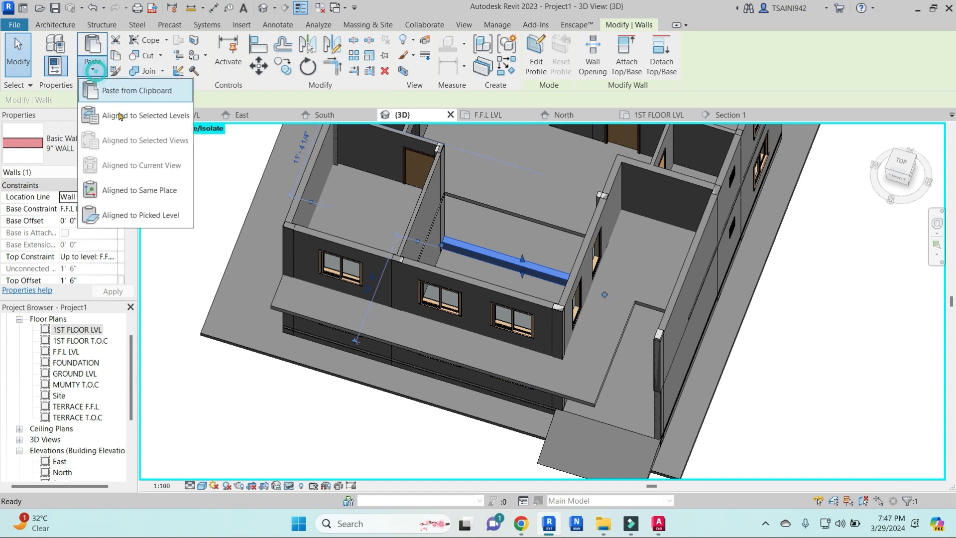
{"action": "left_click", "coordinate": [120, 116]}
{"action": "left_click", "coordinate": [245, 191]}
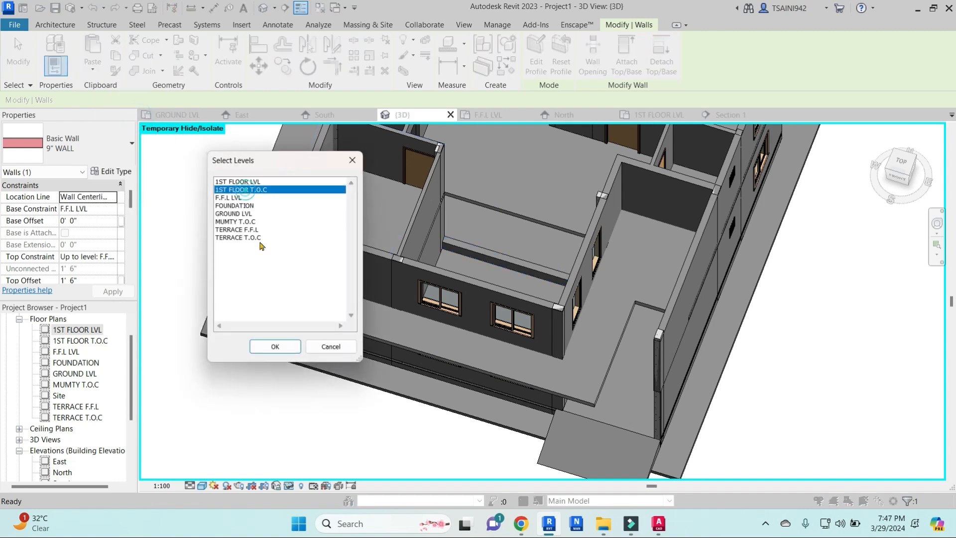
{"action": "left_click", "coordinate": [275, 346]}
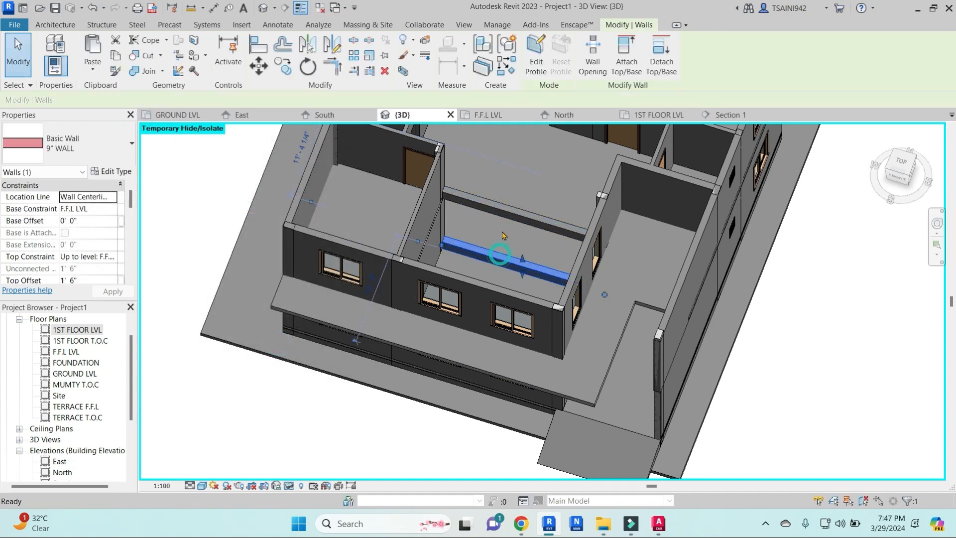
- Set the pasted wall at the slab opening to an unconnected top with a height of 1' 6"
{"action": "left_click", "coordinate": [520, 217]}
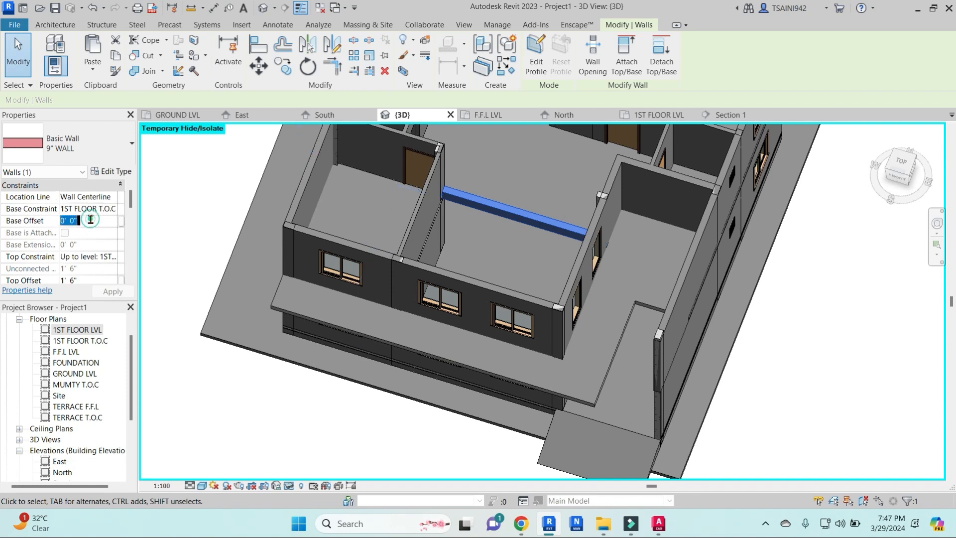
{"action": "left_click", "coordinate": [82, 279]}
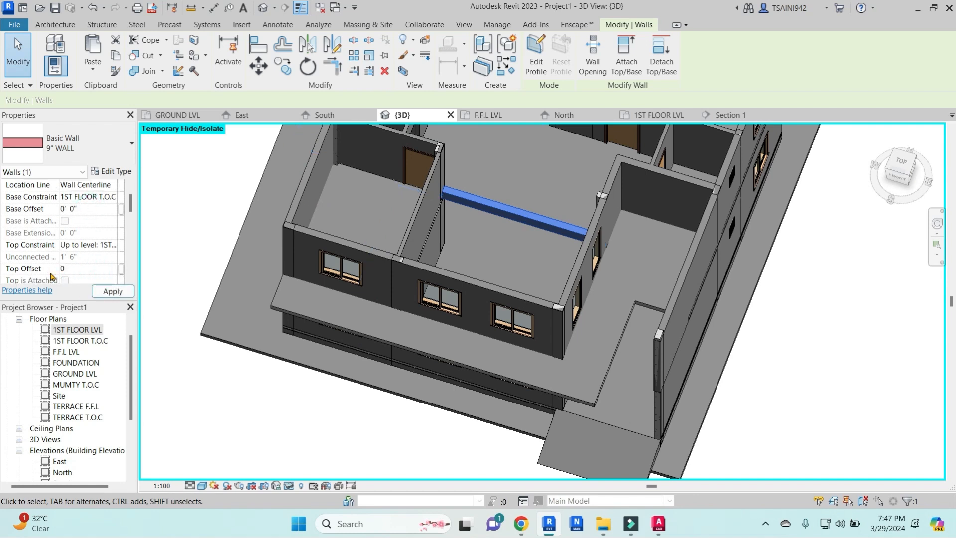
{"action": "left_click", "coordinate": [114, 248]}
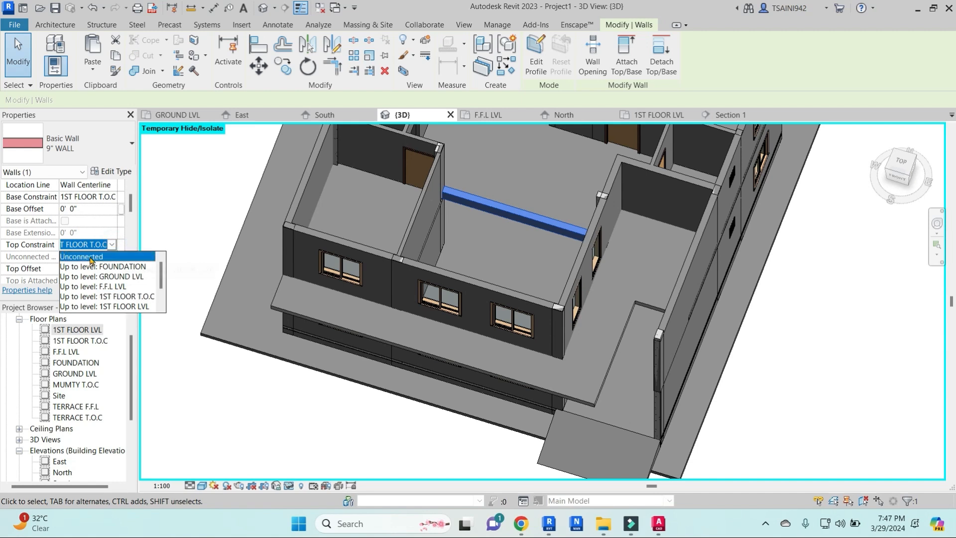
{"action": "left_click", "coordinate": [95, 256]}
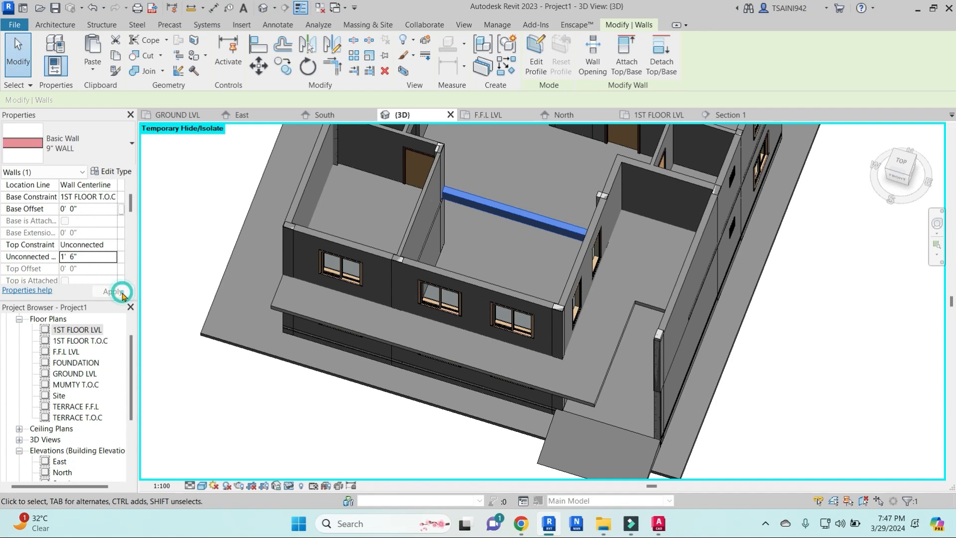
{"action": "middle_click_drag", "start_coordinate": [476, 225], "coordinate": [527, 199], "text": "shift"}
{"action": "scroll", "coordinate": [493, 236], "scroll_direction": "up", "scroll_amount": 1}
{"action": "key", "text": "Escape"}
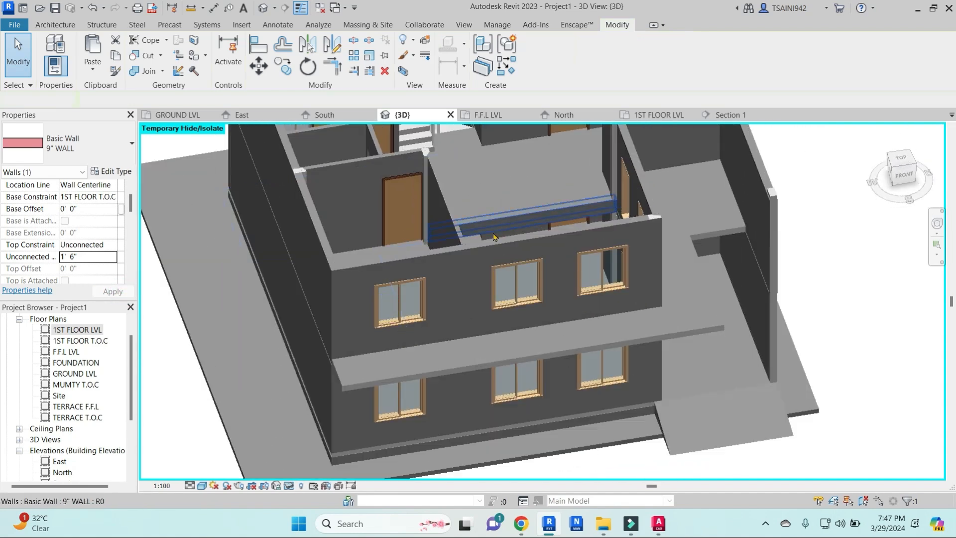
- Open the Section 1 view at the junction of the first-floor slab and the low wall
{"action": "scroll", "coordinate": [493, 236], "scroll_direction": "down", "scroll_amount": 5}
{"action": "scroll", "coordinate": [77, 448], "scroll_direction": "down", "scroll_amount": 2}
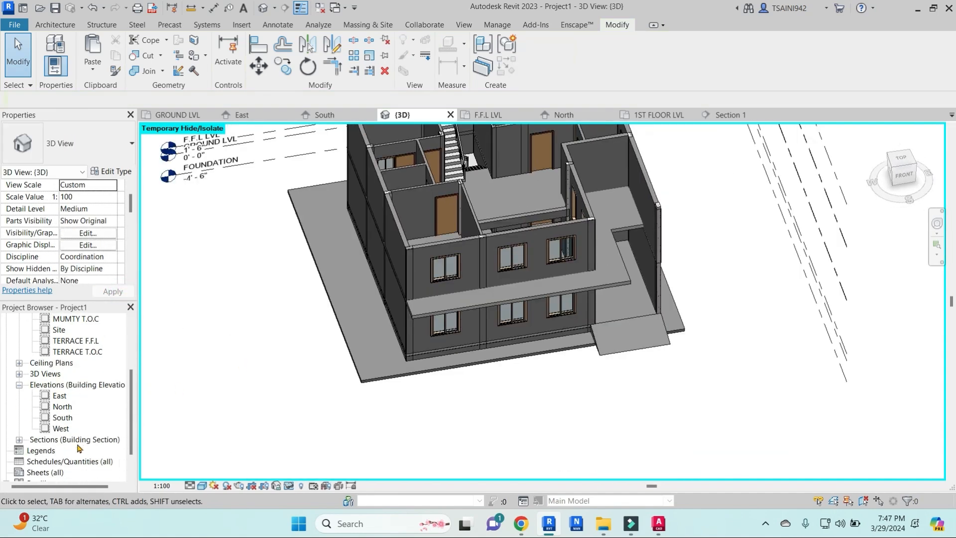
{"action": "left_click", "coordinate": [20, 439]}
{"action": "left_click", "coordinate": [53, 450]}
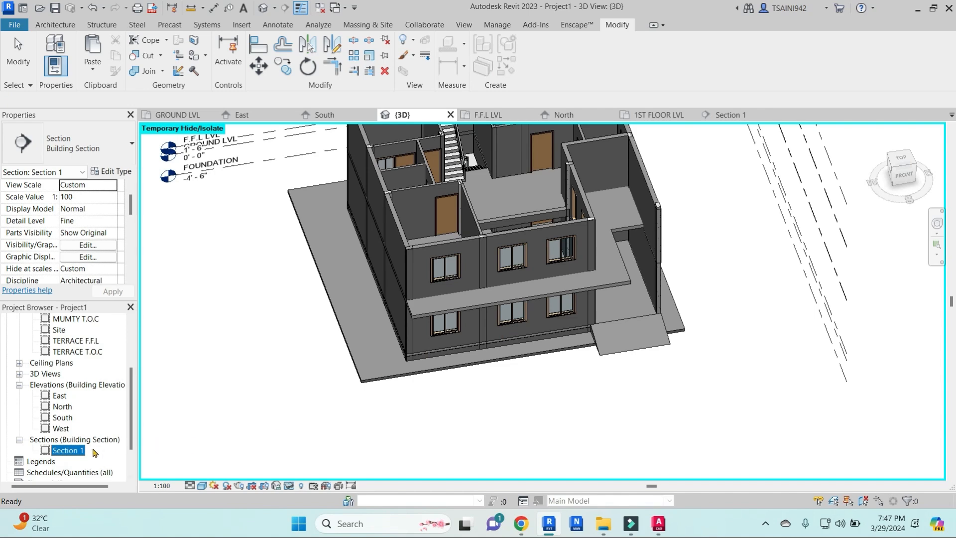
{"action": "double_click", "coordinate": [70, 454]}
{"action": "scroll", "coordinate": [476, 275], "scroll_direction": "up", "scroll_amount": 6}
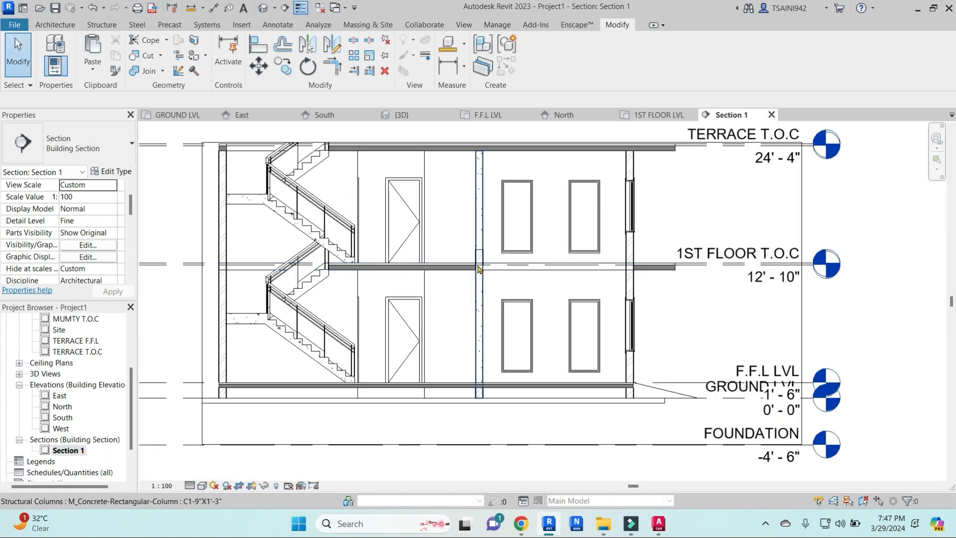
{"action": "scroll", "coordinate": [476, 275], "scroll_direction": "up", "scroll_amount": 5}
- Set the base offset of the low wall at 1ST FLOOR T.O.C to -8"
{"action": "left_click", "coordinate": [487, 259]}
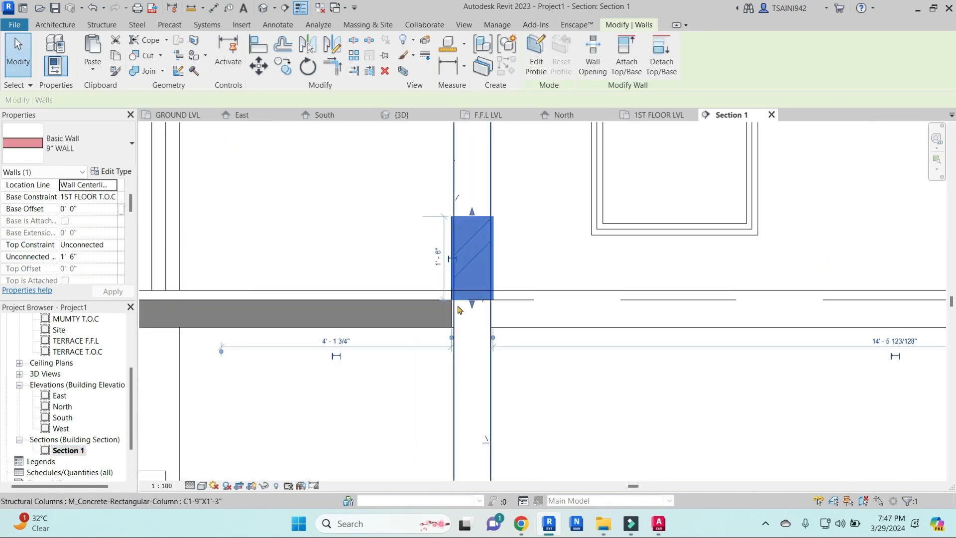
{"action": "left_click", "coordinate": [95, 208]}
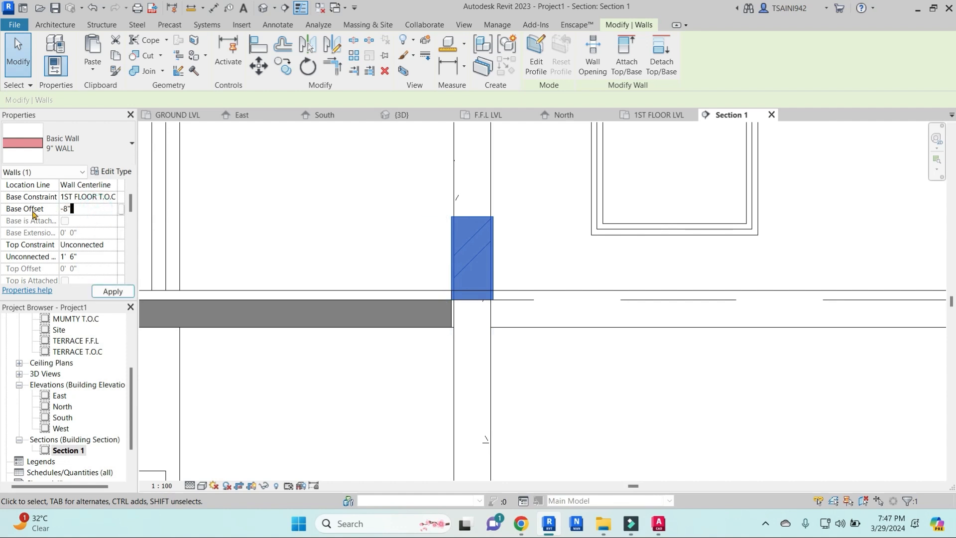
{"action": "type", "text": "-8\""}
{"action": "key", "text": "Return"}
{"action": "left_click", "coordinate": [106, 292]}
{"action": "key", "text": "Escape"}
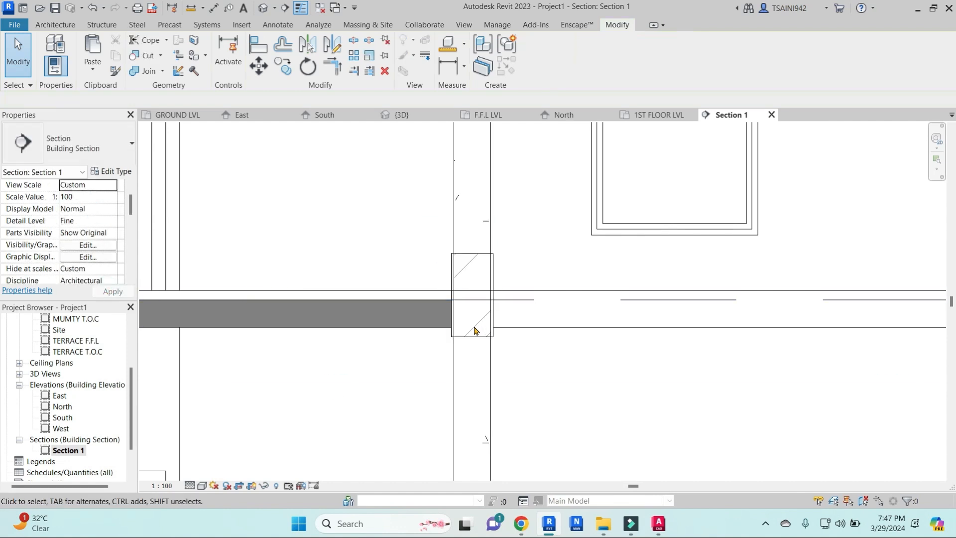
- Set the low wall's base offset to -6" so its underside meets the slab's underside
{"action": "left_click", "coordinate": [467, 335]}
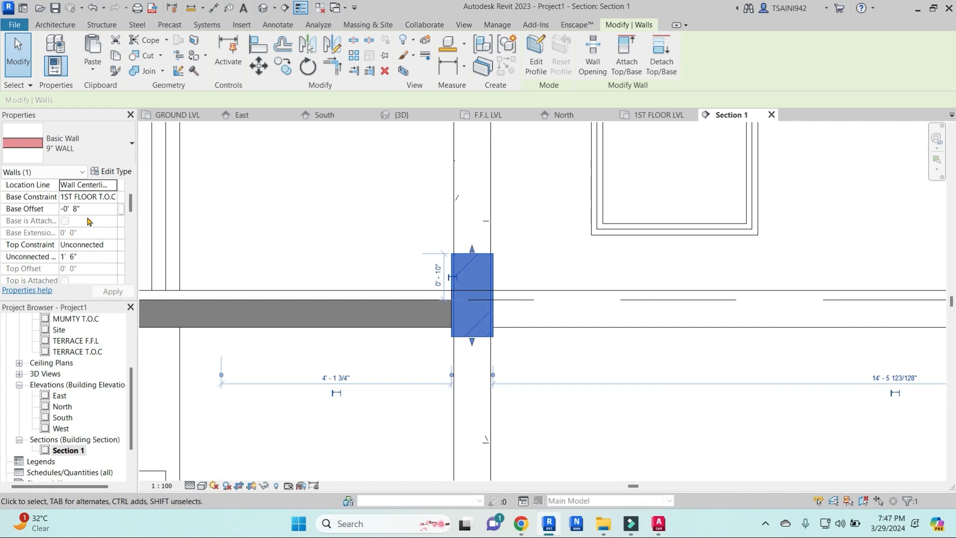
{"action": "left_click", "coordinate": [58, 209]}
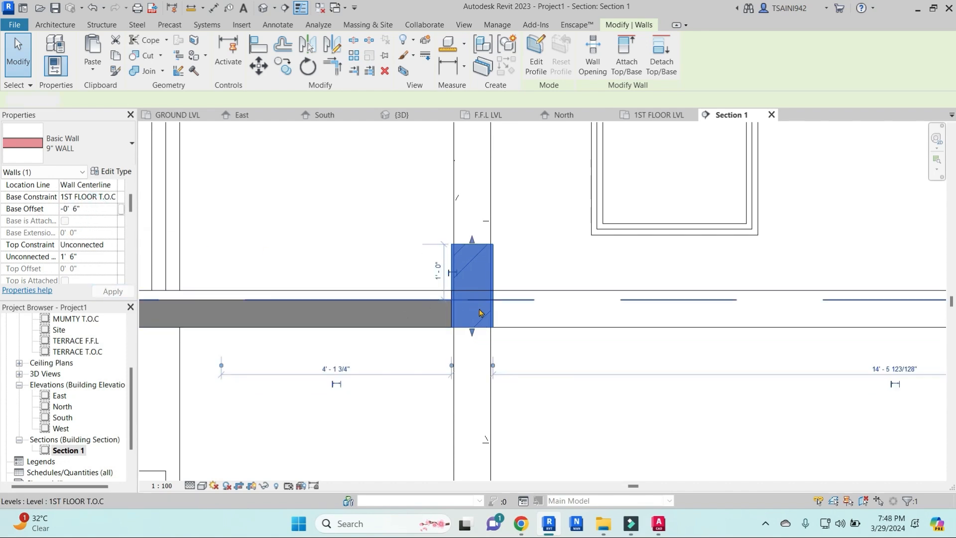
{"action": "key", "text": "Escape"}
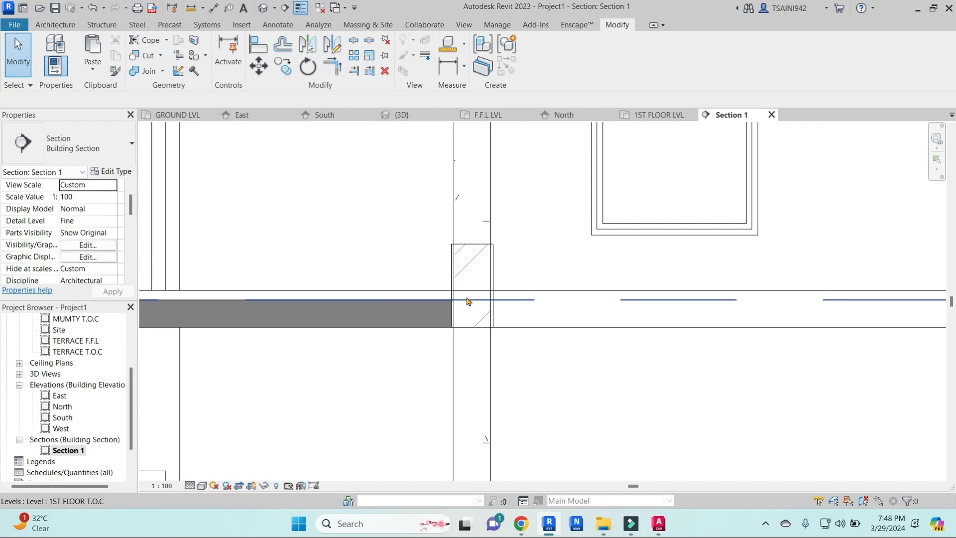
{"action": "key", "text": "j"}
{"action": "key", "text": "g"}
{"action": "left_click", "coordinate": [447, 305]}
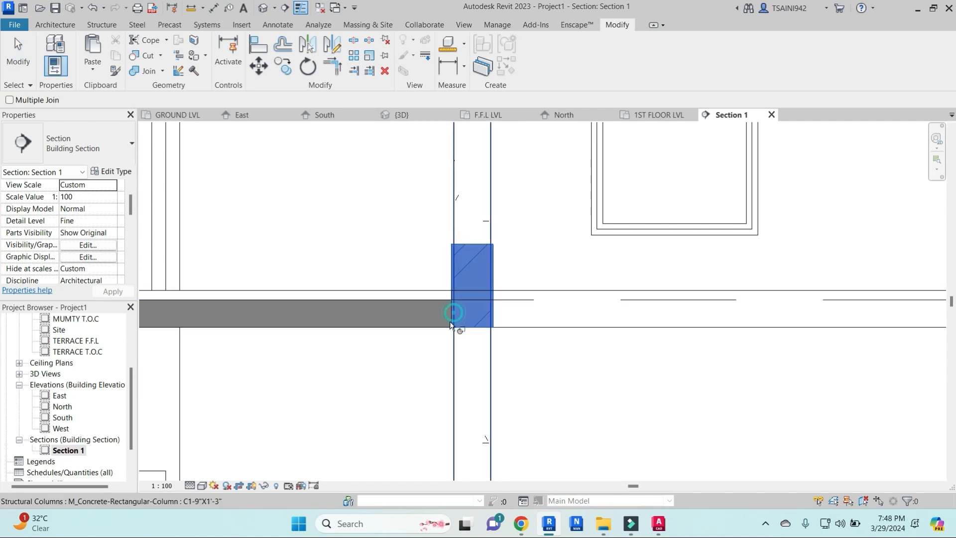
{"action": "key", "text": "Escape"}
- Select the first-floor 200MM SLAB RCC and open its boundary for editing in the 1ST FLOOR LVL plan
{"action": "left_click", "coordinate": [437, 303]}
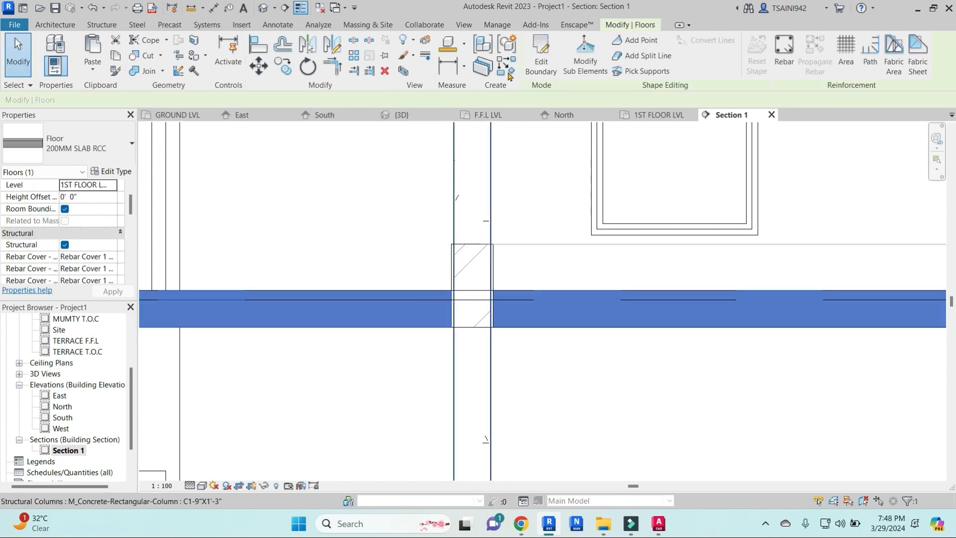
{"action": "key", "text": "Escape"}
{"action": "left_click", "coordinate": [392, 298]}
{"action": "left_click", "coordinate": [541, 55]}
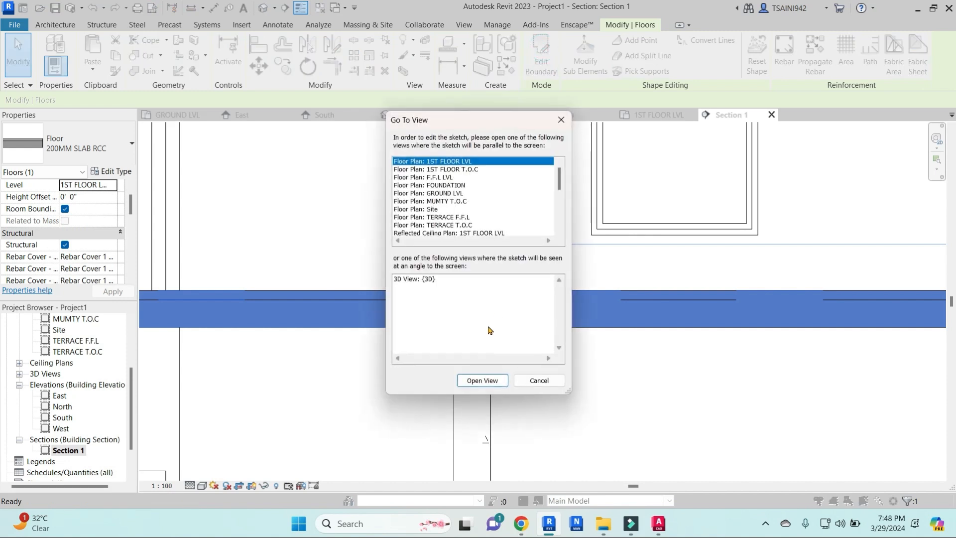
{"action": "left_click", "coordinate": [481, 381]}
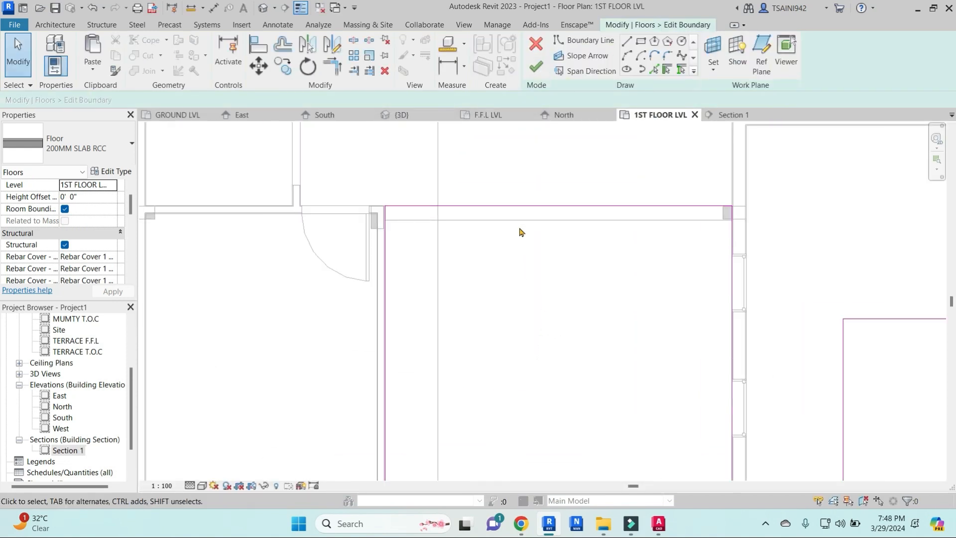
{"action": "scroll", "coordinate": [520, 232], "scroll_direction": "up", "scroll_amount": 2}
{"action": "key", "text": "a"}
{"action": "key", "text": "l"}
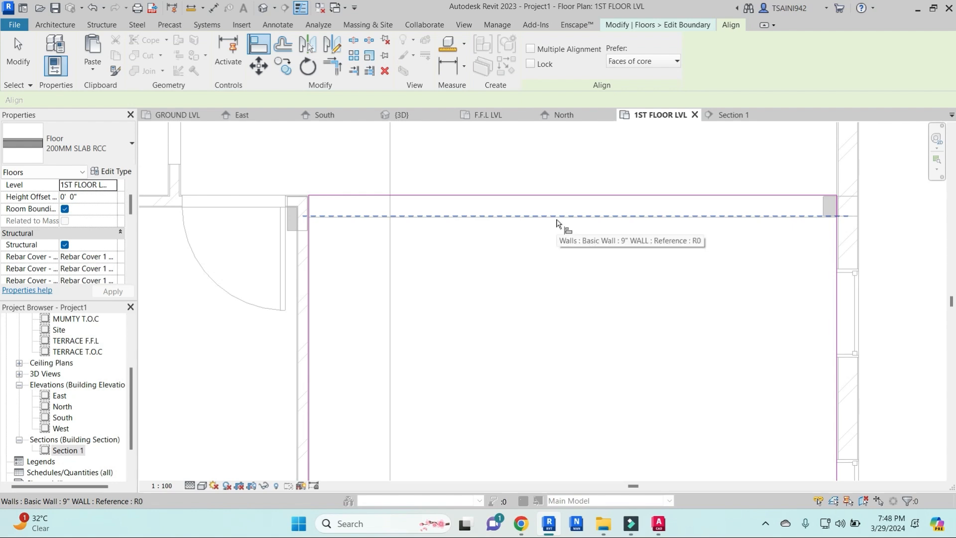
{"action": "key", "text": "Tab"}
{"action": "key", "text": "Tab"}
{"action": "key", "text": "Tab"}
{"action": "key", "text": "Escape"}
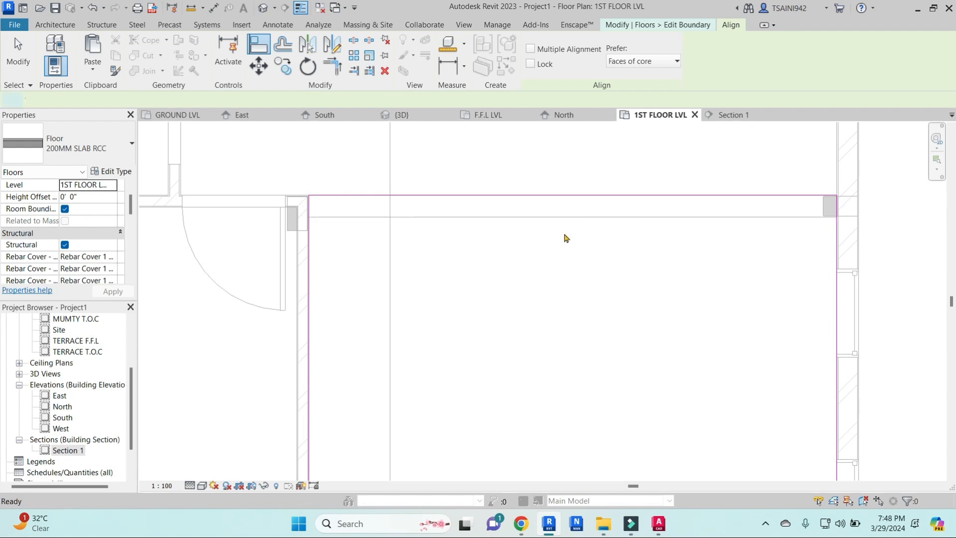
{"action": "key", "text": "Escape"}
- Align the slab opening's rear boundary line with the low wall's front face and finish the slab edit
{"action": "key", "text": "l"}
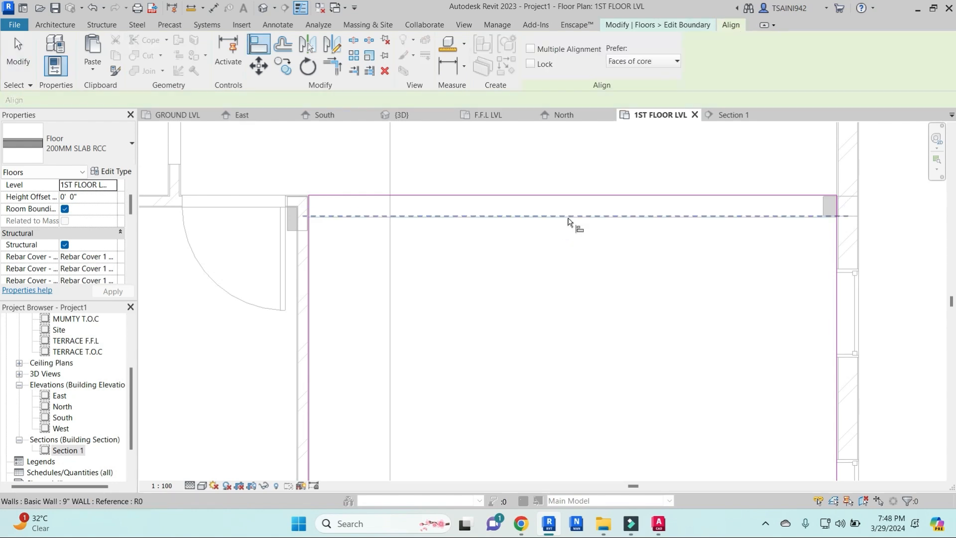
{"action": "left_click", "coordinate": [572, 217]}
{"action": "left_click", "coordinate": [575, 196]}
{"action": "left_click", "coordinate": [563, 236]}
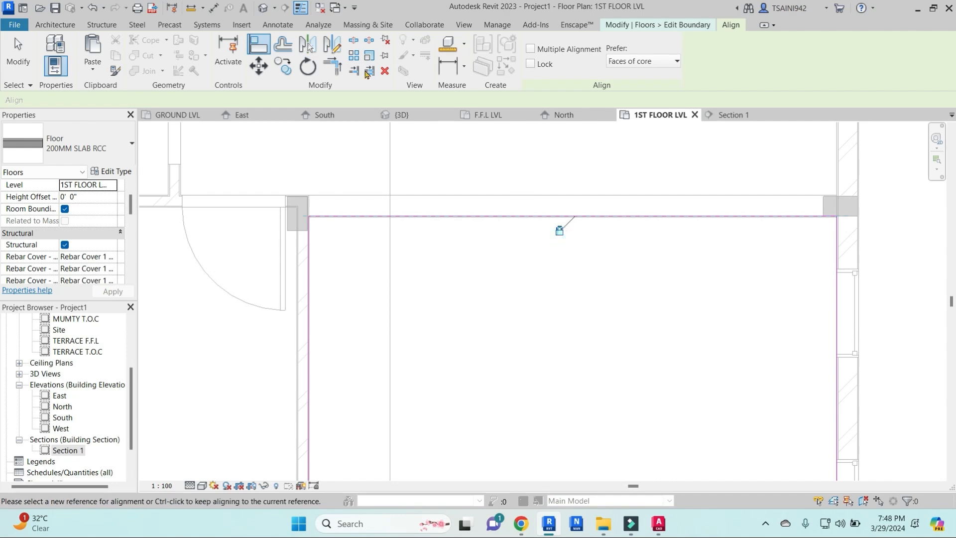
{"action": "key", "text": "Escape"}
{"action": "left_click", "coordinate": [531, 49]}
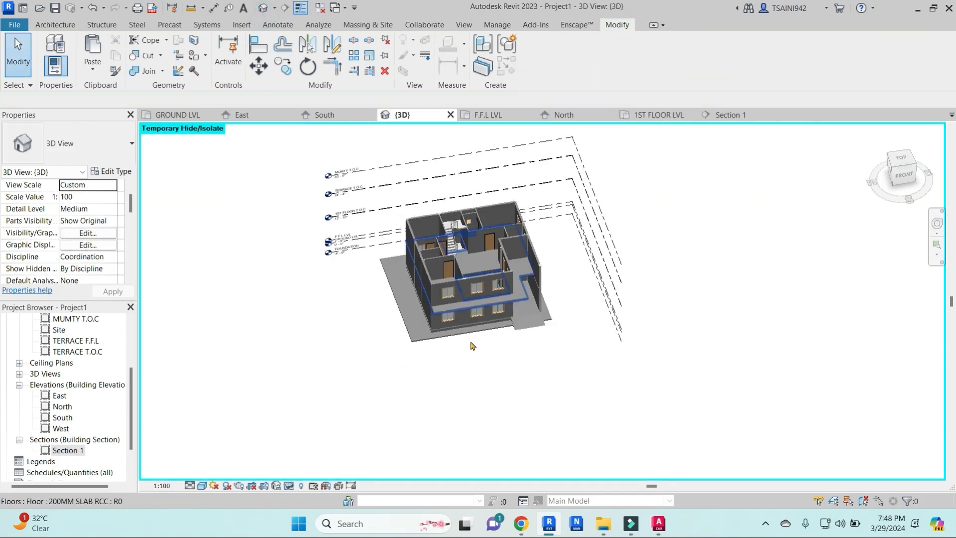
- Reset the temporary hide in the 3D view so the whole house displays again
{"action": "middle_click_drag", "start_coordinate": [473, 344], "coordinate": [594, 241], "text": "shift"}
{"action": "key", "text": "h"}
{"action": "key", "text": "r"}
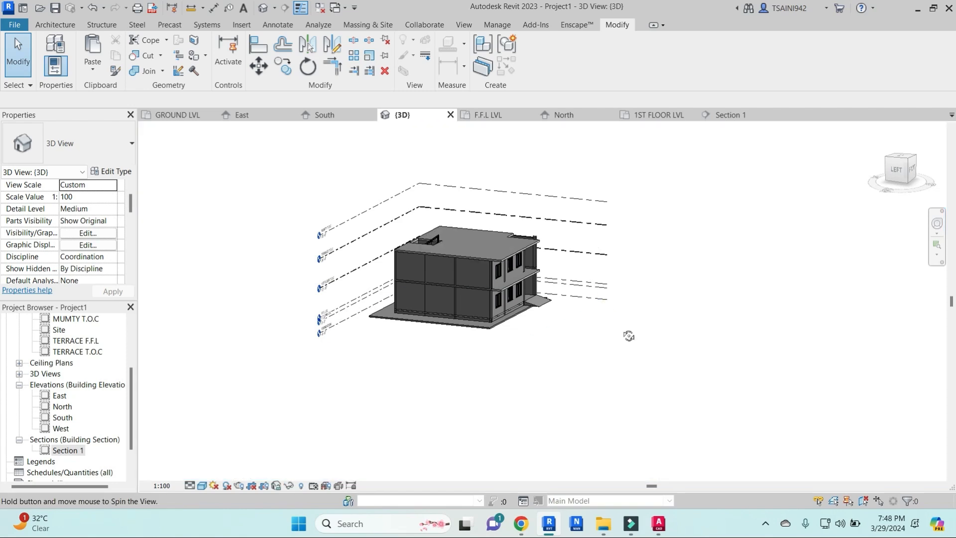
{"action": "middle_click_drag", "start_coordinate": [627, 335], "coordinate": [204, 321], "text": "shift"}
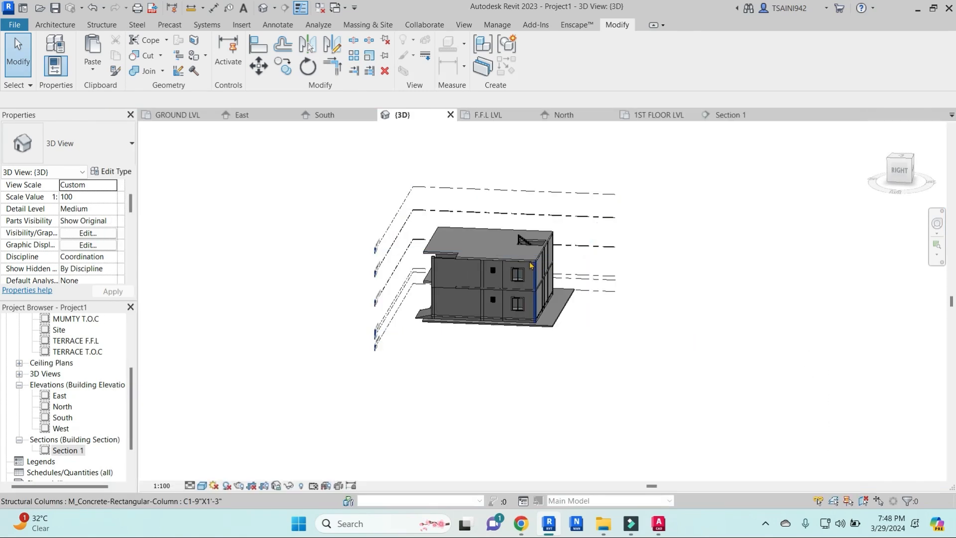
{"action": "middle_click_drag", "start_coordinate": [541, 266], "coordinate": [512, 276], "text": "shift"}
- Temporarily hide the 200MM SLAB RCC roof slab over the first floor to expose the rooms and stairs below
{"action": "scroll", "coordinate": [513, 277], "scroll_direction": "up", "scroll_amount": 4}
{"action": "left_click", "coordinate": [480, 288]}
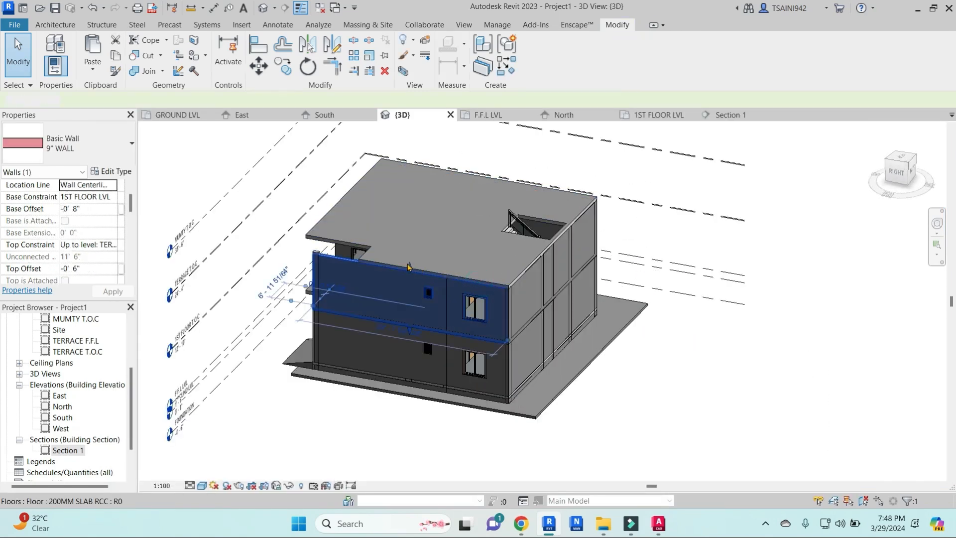
{"action": "key", "text": "Escape"}
{"action": "left_click", "coordinate": [453, 277]}
{"action": "key", "text": "h"}
{"action": "key", "text": "h"}
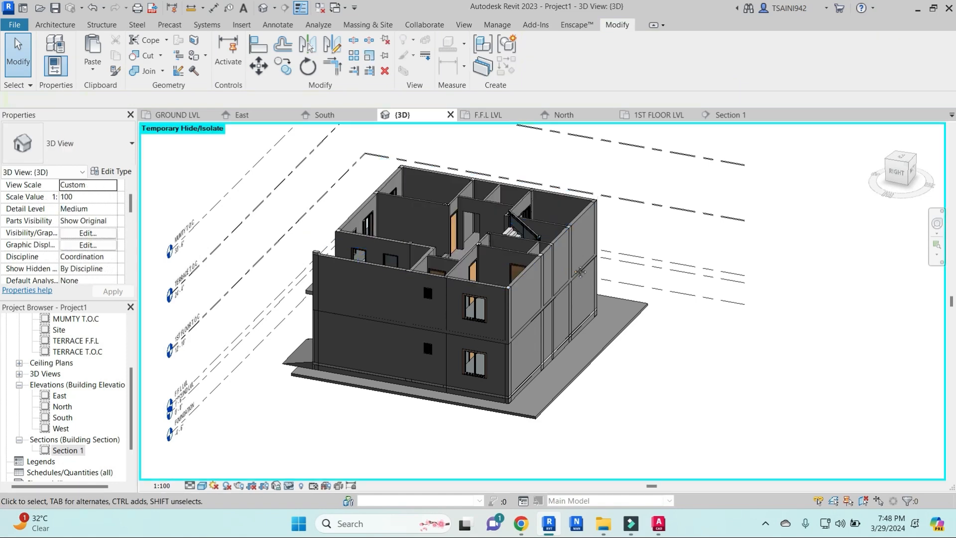
- Copy the two first-floor walls beside the stairs and the rear 9" wall, and paste them aligned to the TERRACE T.O.C level
{"action": "middle_click_drag", "start_coordinate": [453, 278], "coordinate": [520, 277], "text": "shift"}
{"action": "scroll", "coordinate": [520, 277], "scroll_direction": "up", "scroll_amount": 4}
{"action": "left_click", "coordinate": [520, 277]}
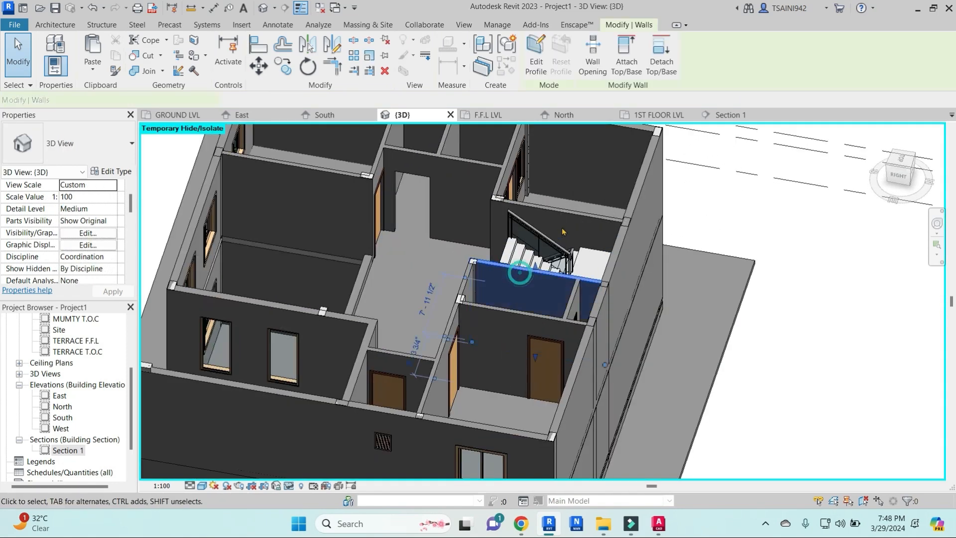
{"action": "left_click", "coordinate": [581, 214], "text": "ctrl"}
{"action": "left_click", "coordinate": [619, 260], "text": "ctrl"}
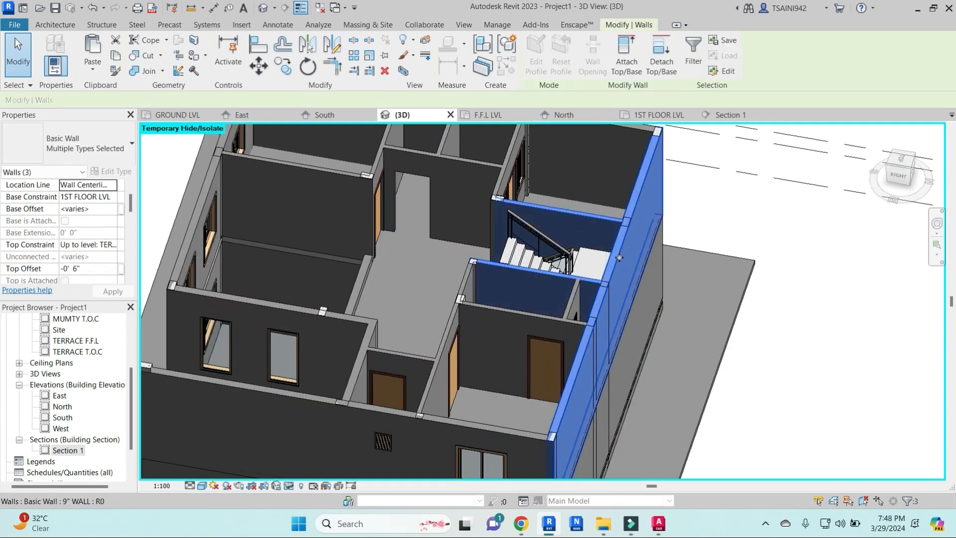
{"action": "left_click", "coordinate": [93, 70]}
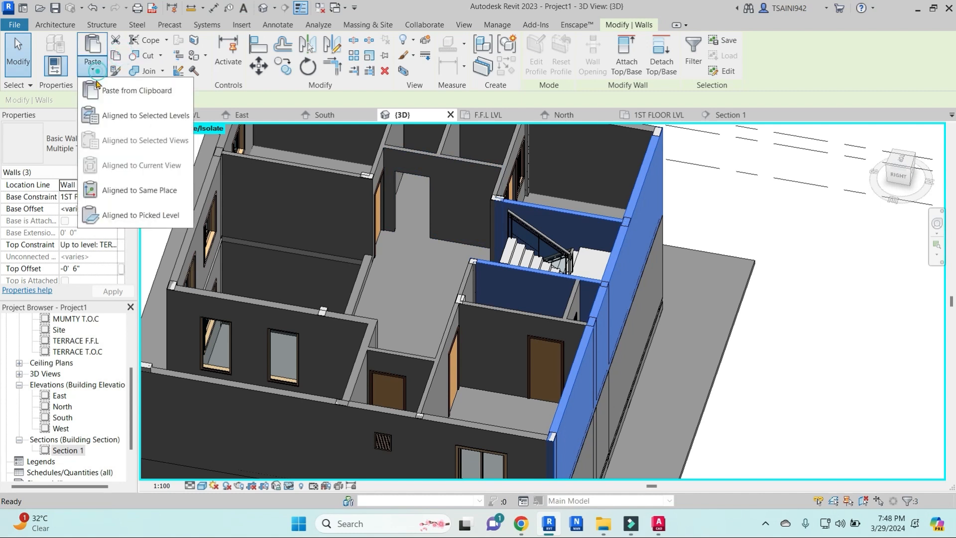
{"action": "left_click", "coordinate": [164, 115]}
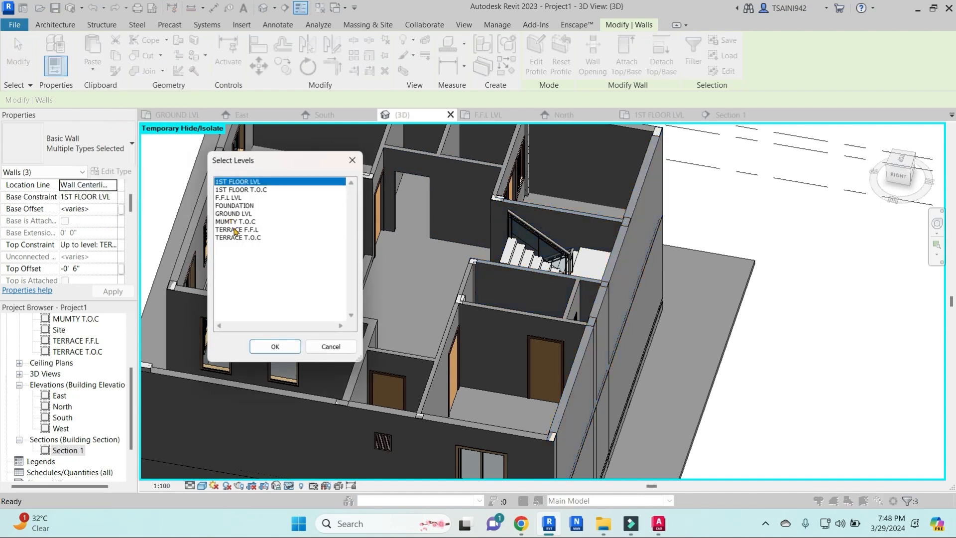
{"action": "left_click", "coordinate": [238, 237]}
{"action": "left_click", "coordinate": [246, 230]}
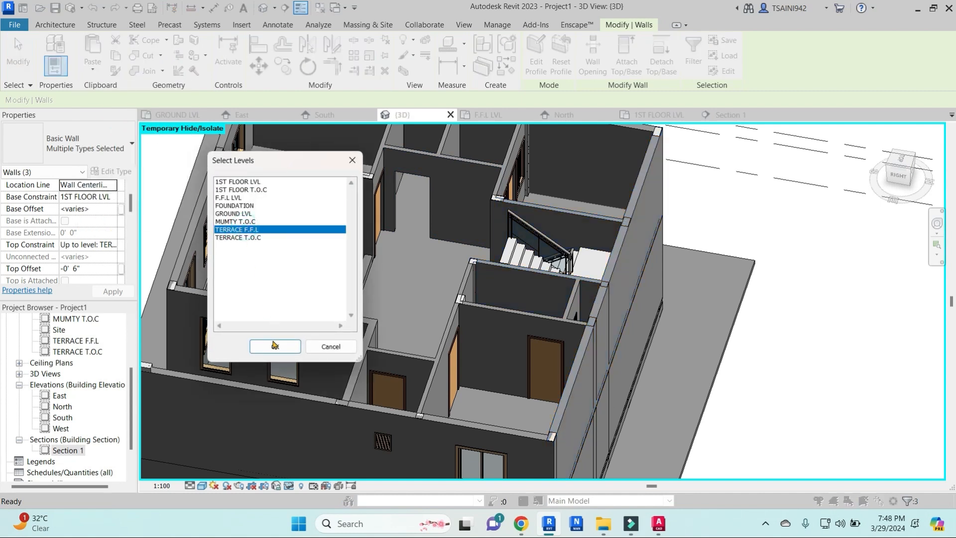
{"action": "left_click", "coordinate": [252, 238]}
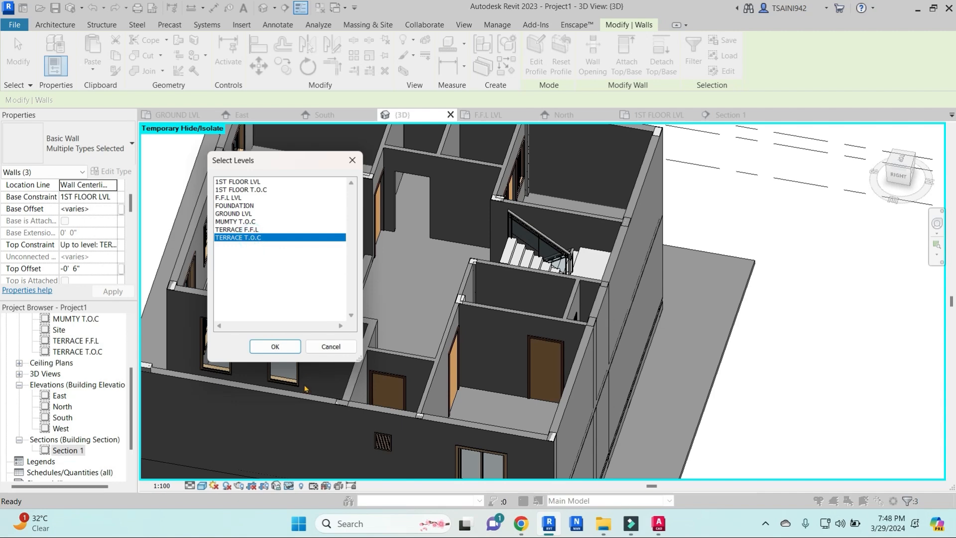
{"action": "left_click", "coordinate": [282, 348]}
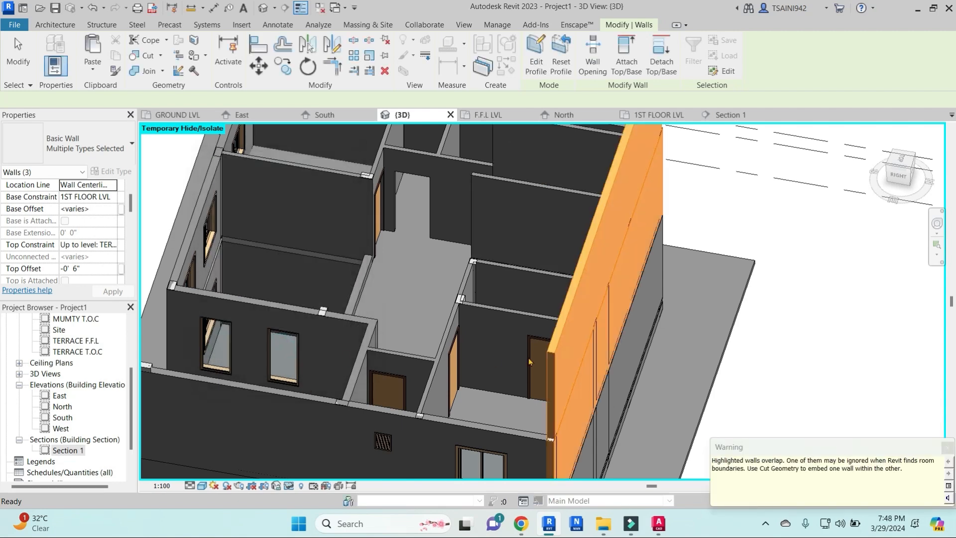
- Set the top offset of the three pasted stair walls to 0 and give them one common base offset
{"action": "middle_click_drag", "start_coordinate": [607, 297], "coordinate": [605, 171], "text": "shift"}
{"action": "key", "text": "Escape"}
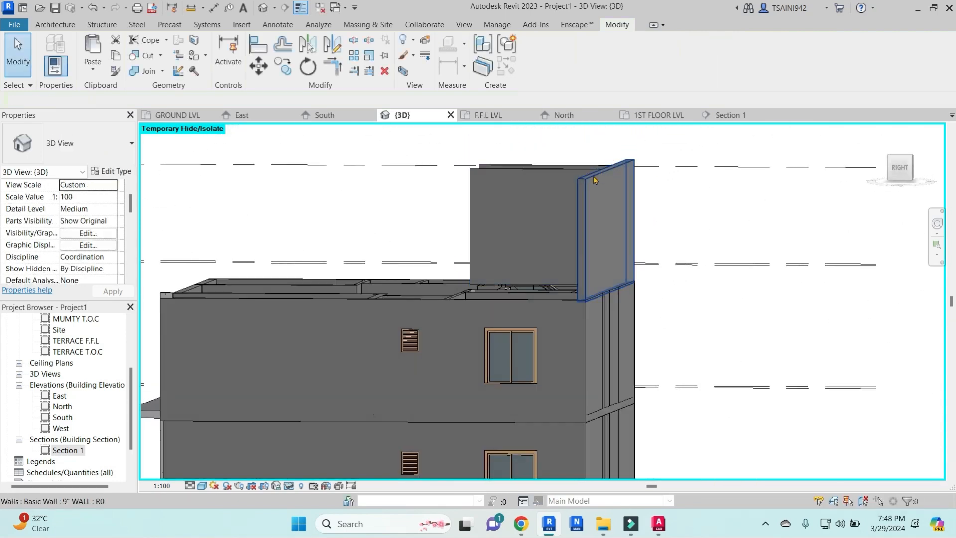
{"action": "left_click", "coordinate": [591, 176]}
{"action": "left_click", "coordinate": [542, 167], "text": "ctrl"}
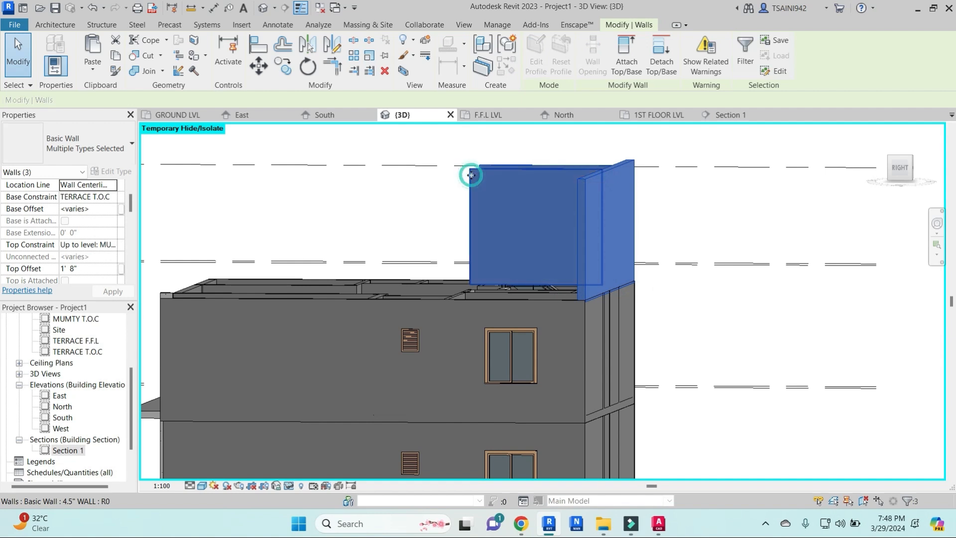
{"action": "left_click", "coordinate": [101, 270]}
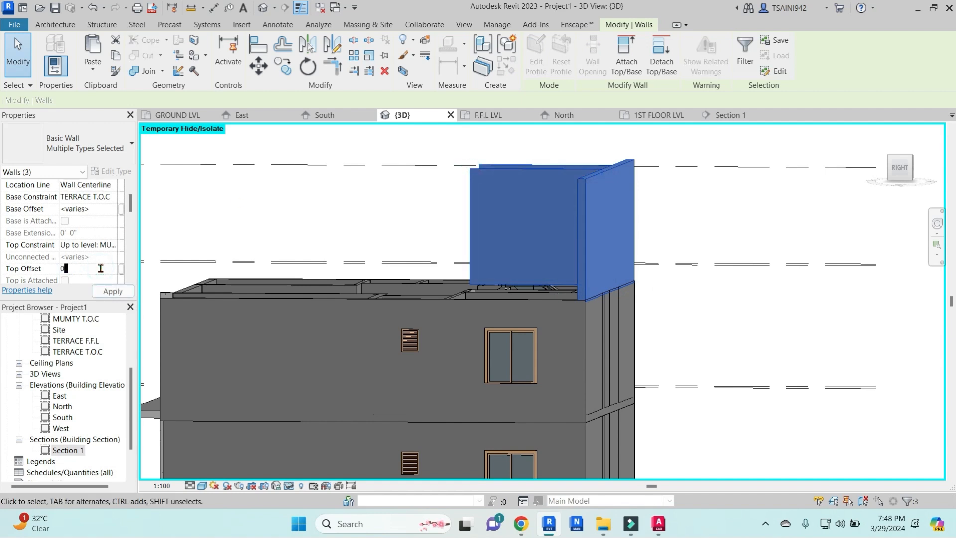
{"action": "left_click", "coordinate": [108, 293]}
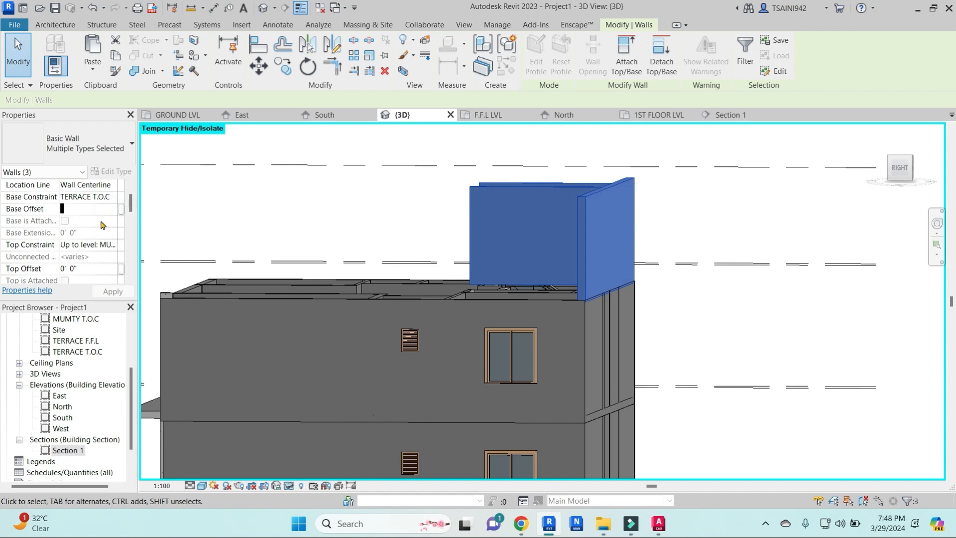
{"action": "left_click", "coordinate": [314, 205]}
- Trim the rear terrace wall and the two stair side walls into closed corners around the stairwell
{"action": "middle_click_drag", "start_coordinate": [312, 198], "coordinate": [563, 248], "text": "shift"}
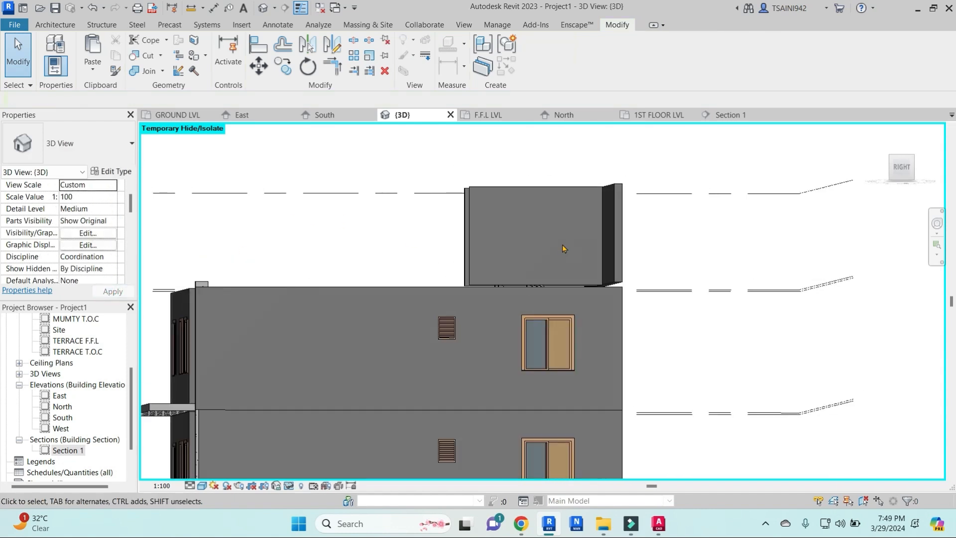
{"action": "middle_click_drag", "start_coordinate": [716, 259], "coordinate": [470, 389], "text": "shift"}
{"action": "left_click", "coordinate": [511, 214]}
{"action": "key", "text": "Escape"}
{"action": "key", "text": "t"}
{"action": "key", "text": "r"}
{"action": "left_click", "coordinate": [462, 336]}
{"action": "left_click", "coordinate": [480, 343]}
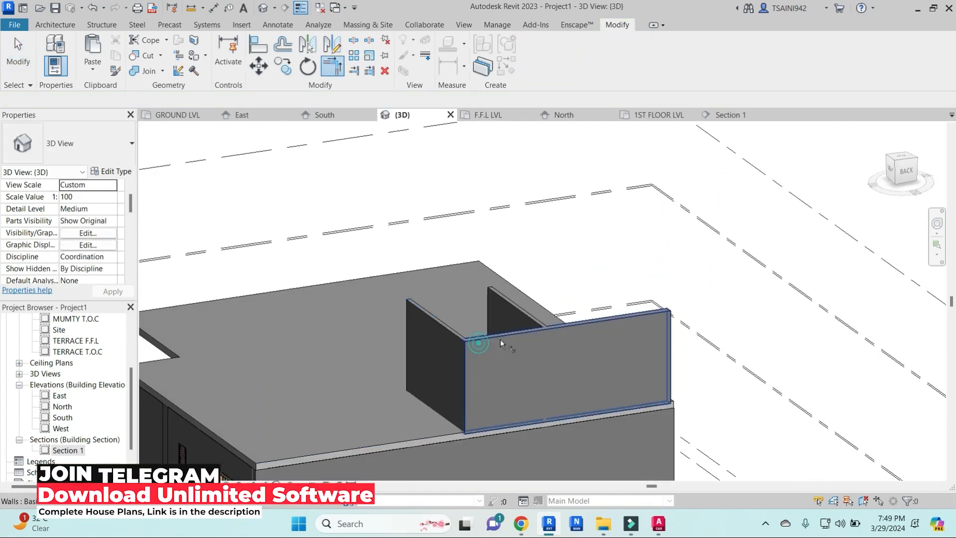
{"action": "left_click", "coordinate": [514, 334]}
{"action": "left_click", "coordinate": [522, 314]}
{"action": "middle_click_drag", "start_coordinate": [566, 331], "coordinate": [622, 336], "text": "shift"}
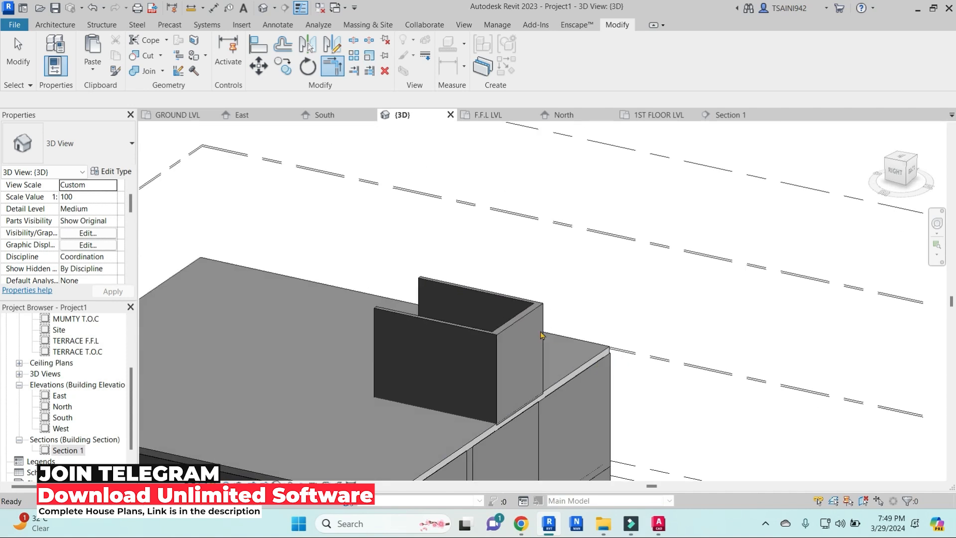
{"action": "key", "text": "Escape"}
- Set the base offset of the stairwell's rear 9" wall to -8" and accept the overlap warning
{"action": "left_click", "coordinate": [520, 319]}
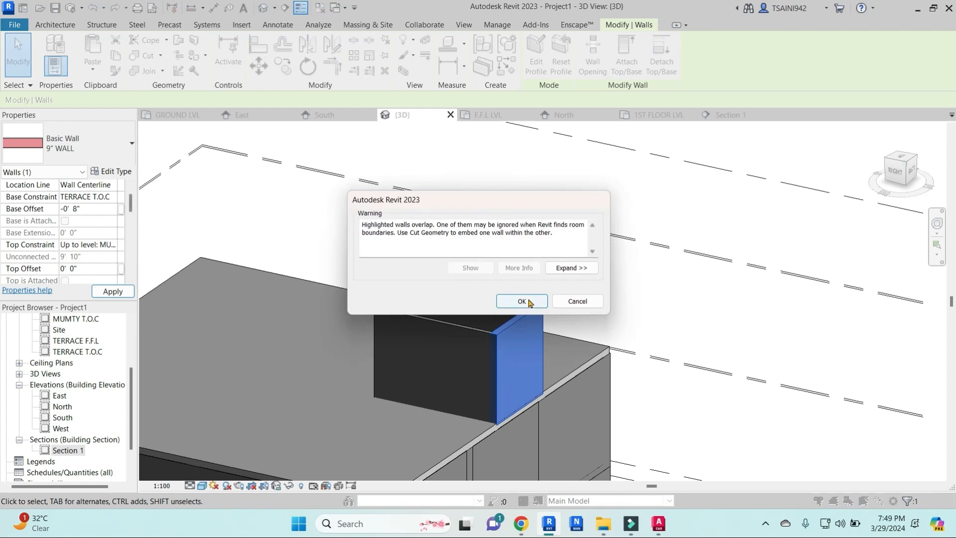
{"action": "left_click", "coordinate": [529, 303]}
{"action": "key", "text": "Escape"}
{"action": "middle_click_drag", "start_coordinate": [558, 355], "coordinate": [516, 333], "text": "shift"}
{"action": "scroll", "coordinate": [516, 334], "scroll_direction": "up", "scroll_amount": 2}
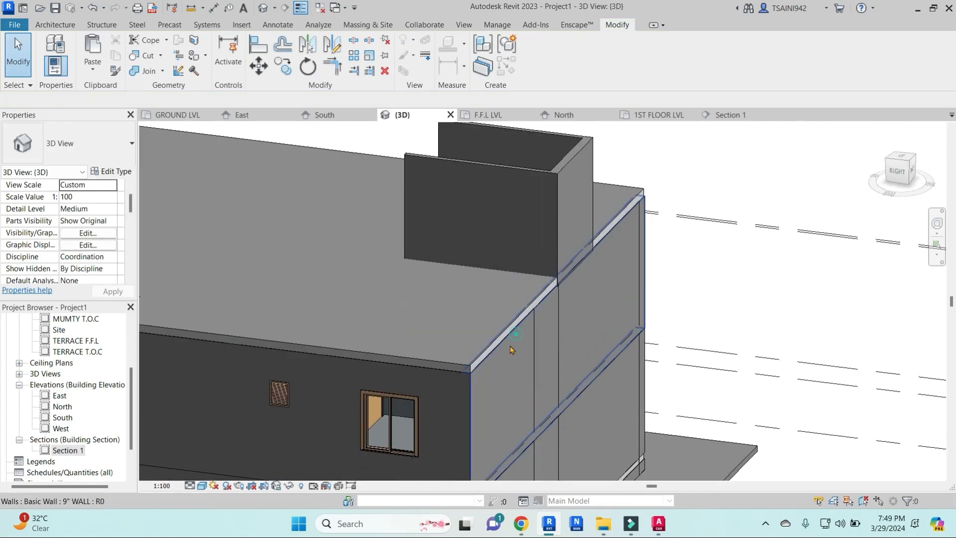
{"action": "left_click", "coordinate": [509, 346]}
{"action": "left_click", "coordinate": [448, 378], "text": "ctrl"}
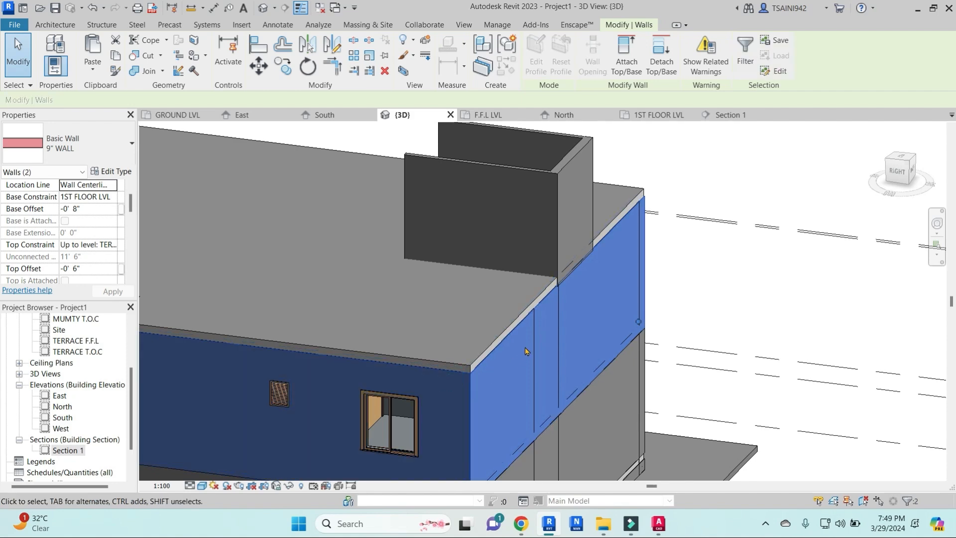
{"action": "scroll", "coordinate": [449, 378], "scroll_direction": "down", "scroll_amount": 4}
{"action": "middle_click_drag", "start_coordinate": [449, 378], "coordinate": [461, 401], "text": "shift"}
{"action": "key", "text": "Escape"}
- Copy the two side walls and the rear outer wall of the first floor, and paste them aligned to TERRACE T.O.C
{"action": "left_click", "coordinate": [521, 327]}
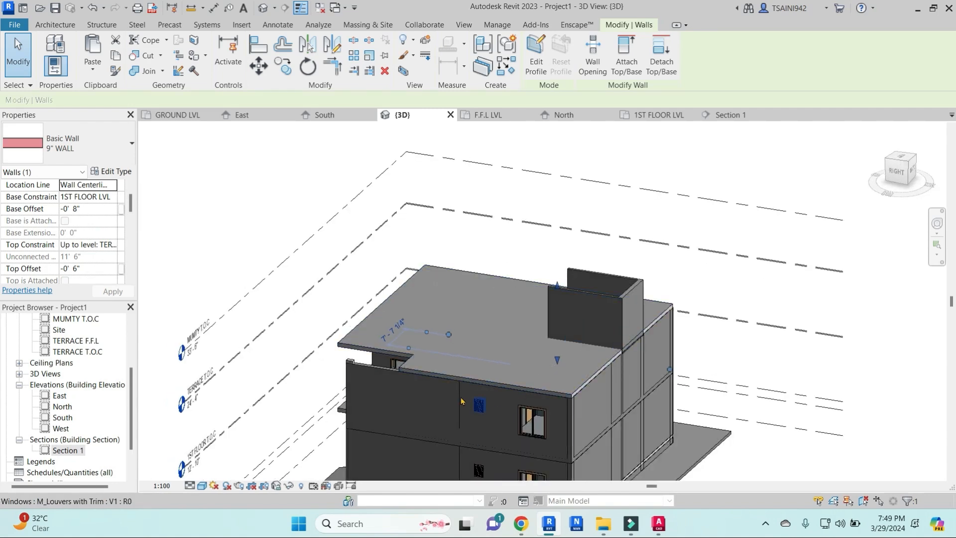
{"action": "left_click", "coordinate": [389, 373], "text": "ctrl"}
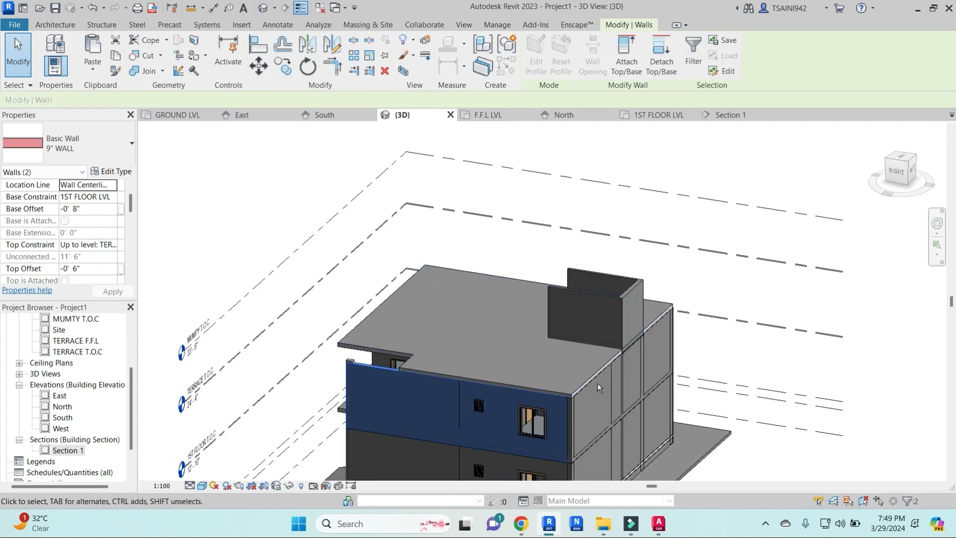
{"action": "left_click", "coordinate": [595, 383], "text": "ctrl"}
{"action": "middle_click_drag", "start_coordinate": [596, 384], "coordinate": [559, 379], "text": "shift"}
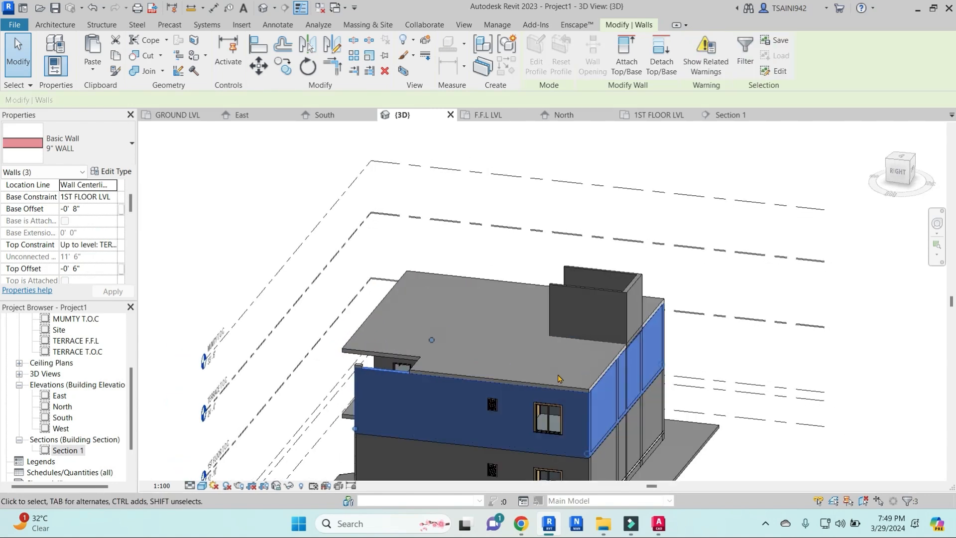
{"action": "left_click", "coordinate": [100, 65]}
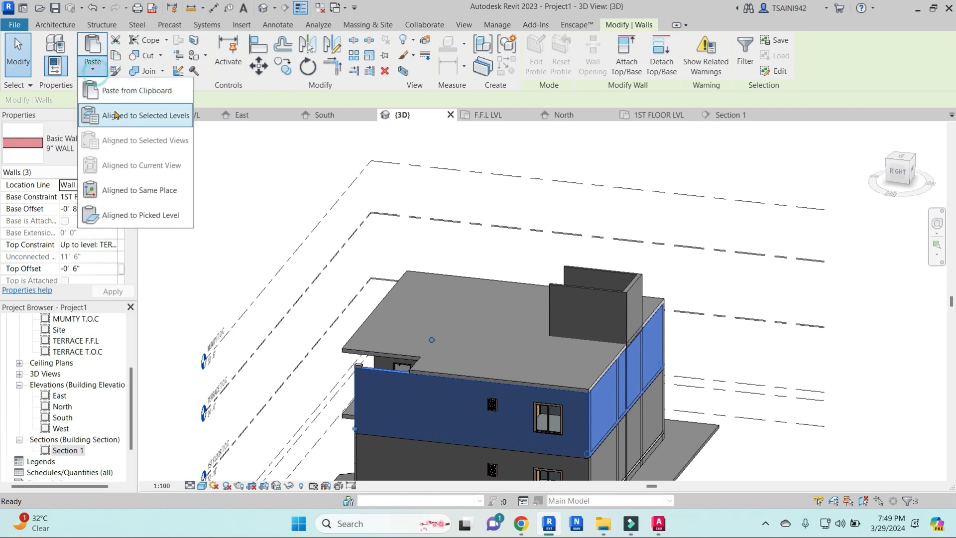
{"action": "left_click", "coordinate": [134, 110]}
{"action": "left_click", "coordinate": [240, 238]}
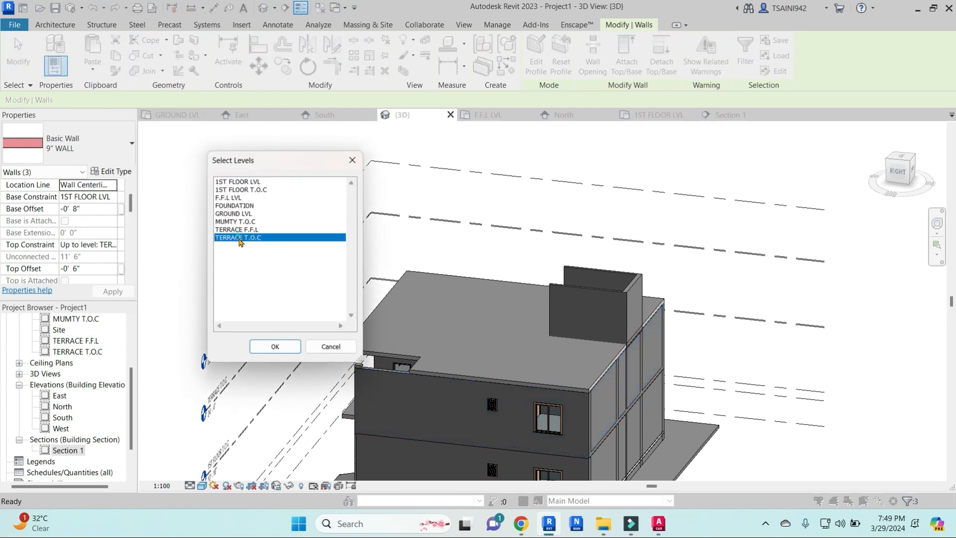
{"action": "left_click", "coordinate": [274, 346]}
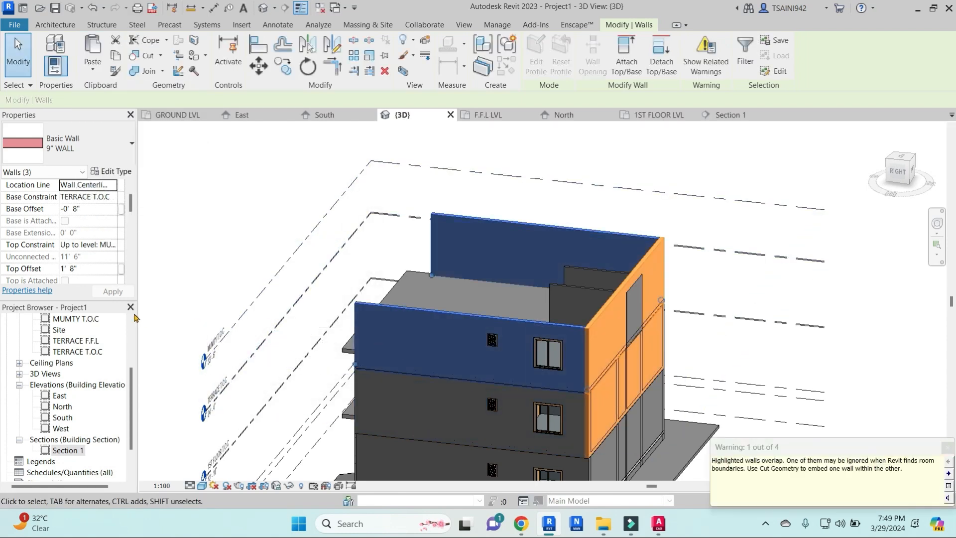
- Make the three pasted terrace walls unconnected at the top with a height of 4' 0" to form a parapet
{"action": "left_click", "coordinate": [88, 268]}
{"action": "left_click", "coordinate": [111, 244]}
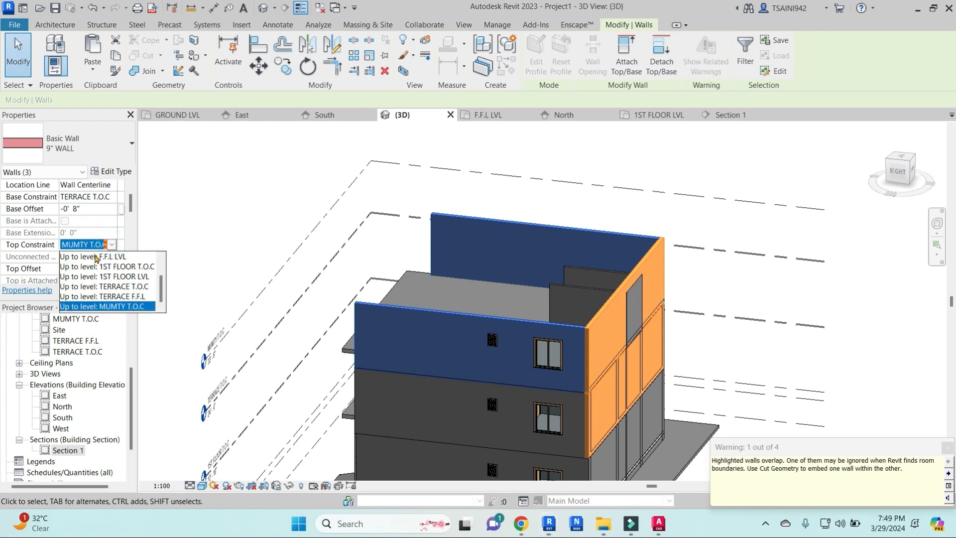
{"action": "scroll", "coordinate": [92, 267], "scroll_direction": "up", "scroll_amount": 1}
{"action": "left_click", "coordinate": [84, 256]}
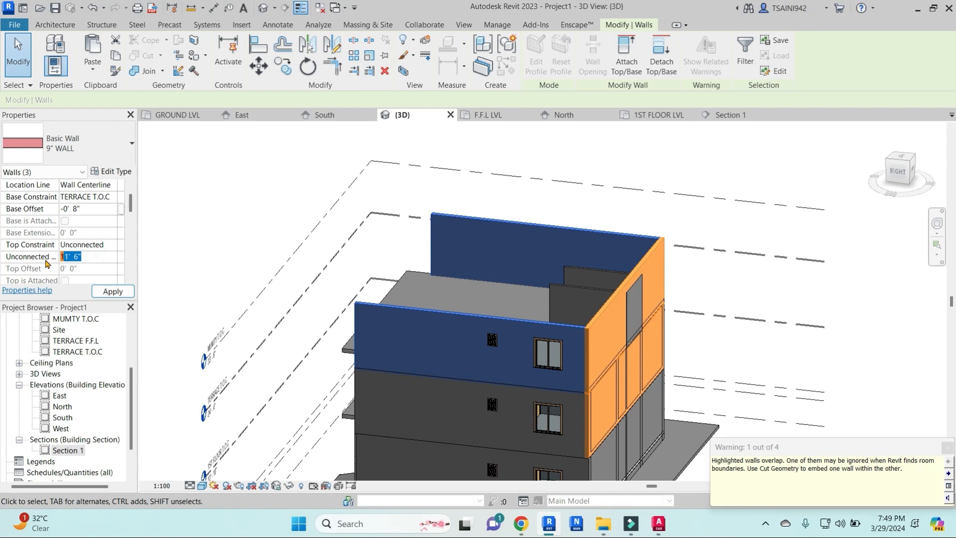
{"action": "left_click", "coordinate": [111, 292]}
{"action": "left_click", "coordinate": [414, 301]}
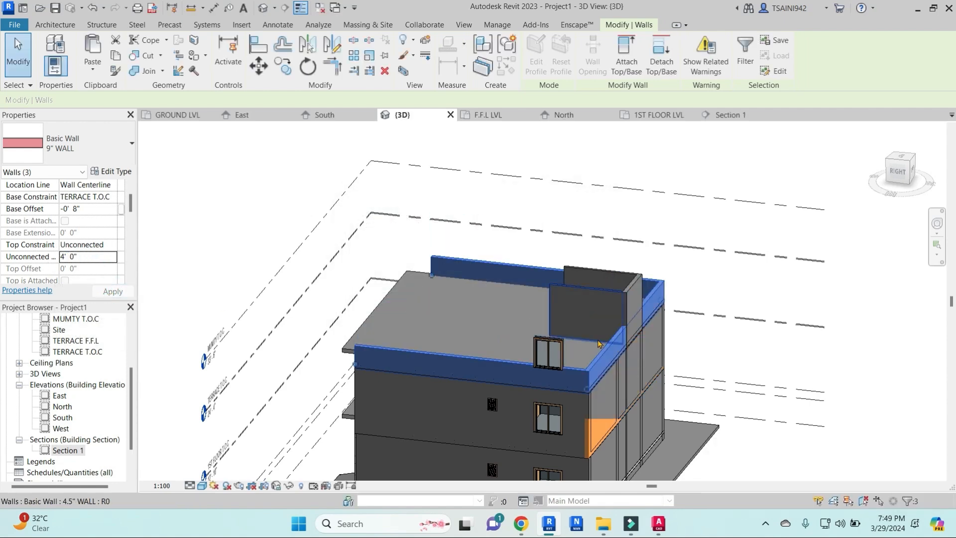
{"action": "key", "text": "Escape"}
- Split the rear parapet wall just beyond the far side of the stairwell enclosure
{"action": "scroll", "coordinate": [621, 339], "scroll_direction": "up", "scroll_amount": 6}
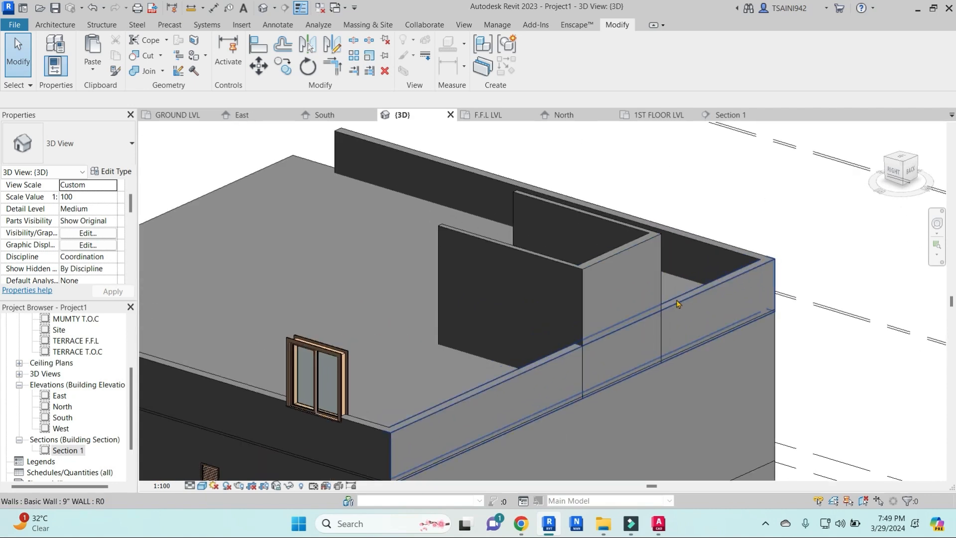
{"action": "left_click", "coordinate": [677, 304]}
{"action": "middle_click_drag", "start_coordinate": [677, 303], "coordinate": [498, 211], "text": "shift"}
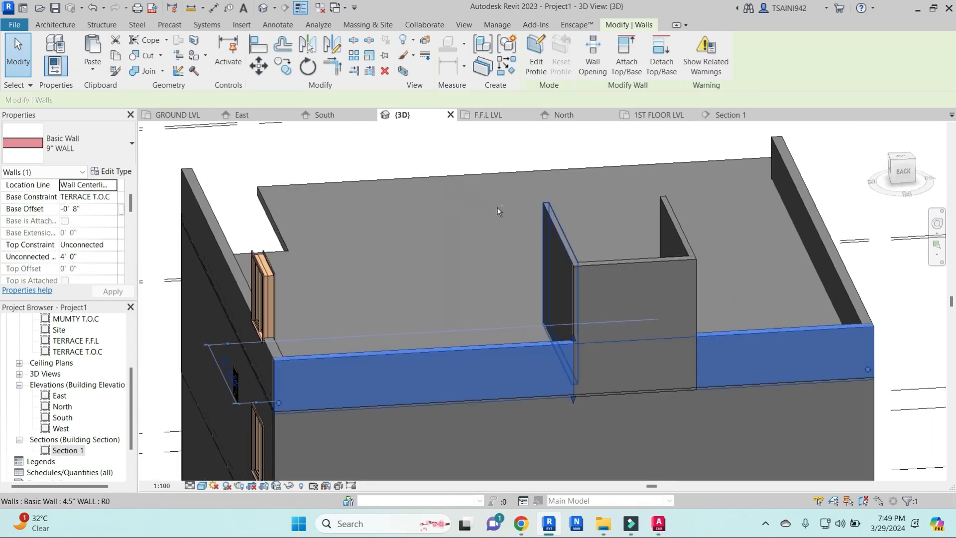
{"action": "left_click", "coordinate": [354, 42]}
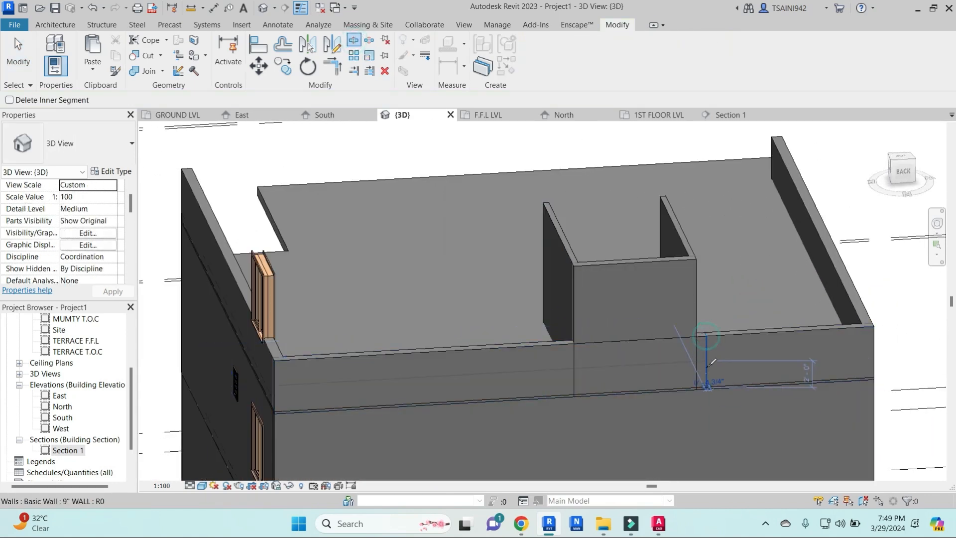
{"action": "key", "text": "Escape"}
- Trim the longer section of the rear parapet wall back to the stairwell's nearer side wall
{"action": "key", "text": "t"}
{"action": "key", "text": "r"}
{"action": "left_click", "coordinate": [554, 236]}
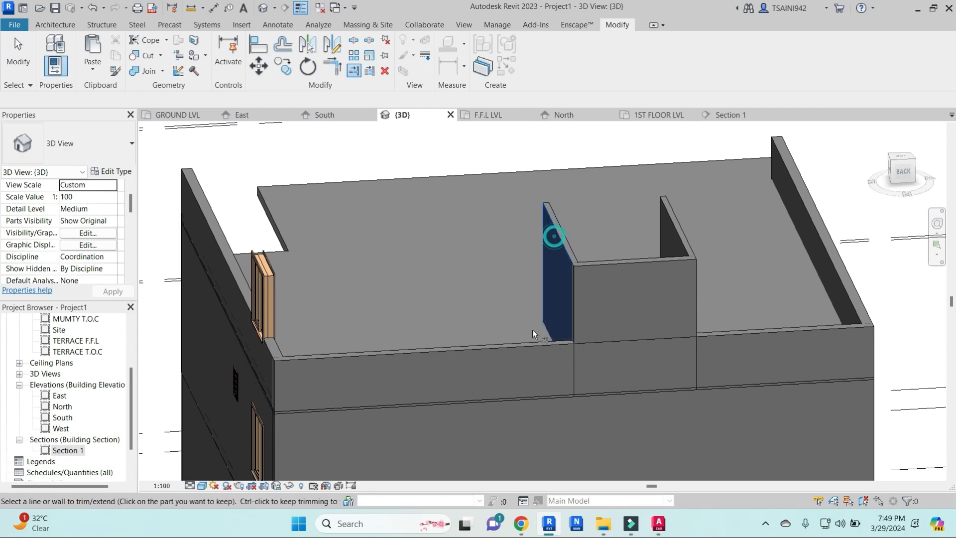
{"action": "left_click", "coordinate": [512, 344]}
{"action": "middle_click_drag", "start_coordinate": [533, 401], "coordinate": [695, 309], "text": "shift"}
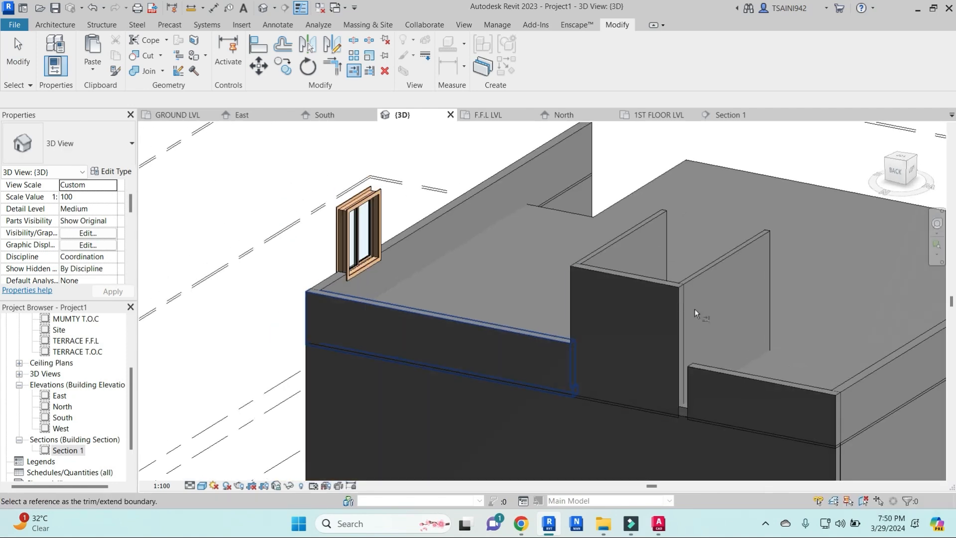
- Trim the shorter section of the rear parapet wall to the stairwell enclosure's adjacent side wall
{"action": "key", "text": "Escape"}
{"action": "key", "text": "t"}
{"action": "key", "text": "r"}
{"action": "left_click", "coordinate": [707, 305]}
{"action": "left_click", "coordinate": [711, 372]}
{"action": "scroll", "coordinate": [675, 361], "scroll_direction": "down", "scroll_amount": 2}
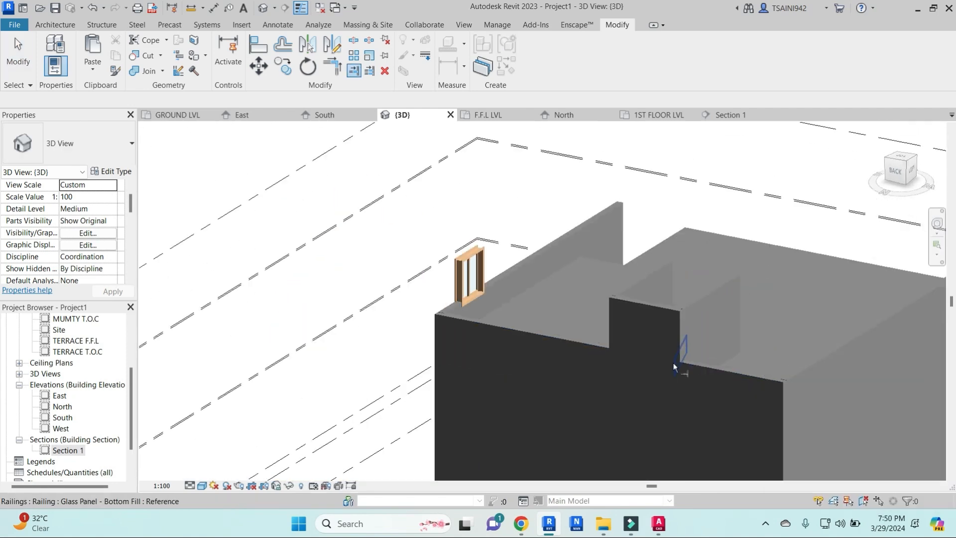
{"action": "middle_click_drag", "start_coordinate": [673, 367], "coordinate": [654, 289], "text": "shift"}
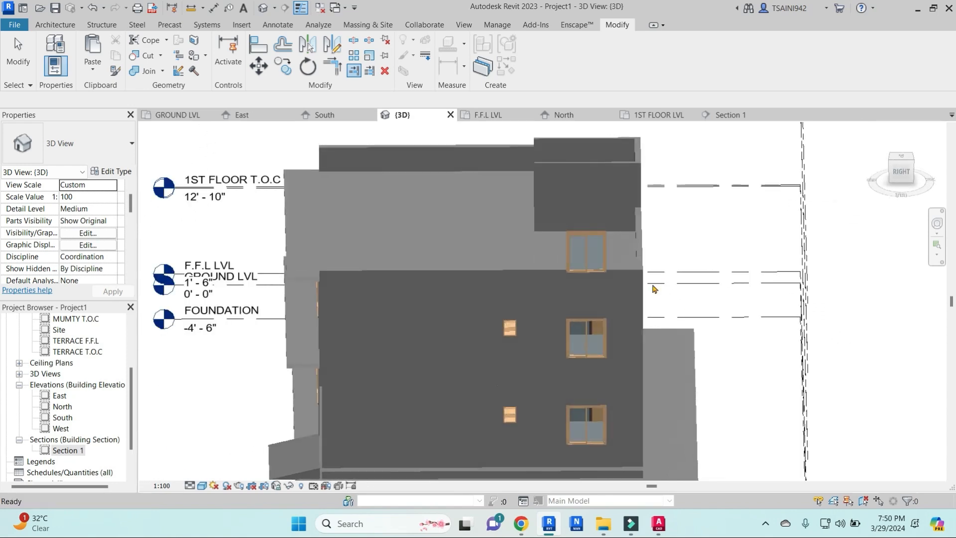
- Inspect the parapet and stairwell walls from the side and front of the building in 3D
{"action": "key", "text": "Escape"}
{"action": "left_click", "coordinate": [583, 232]}
{"action": "key", "text": "Escape"}
{"action": "scroll", "coordinate": [577, 236], "scroll_direction": "down", "scroll_amount": 3}
{"action": "middle_click_drag", "start_coordinate": [482, 271], "coordinate": [570, 336], "text": "shift"}
{"action": "left_click", "coordinate": [615, 351]}
{"action": "key", "text": "Escape"}
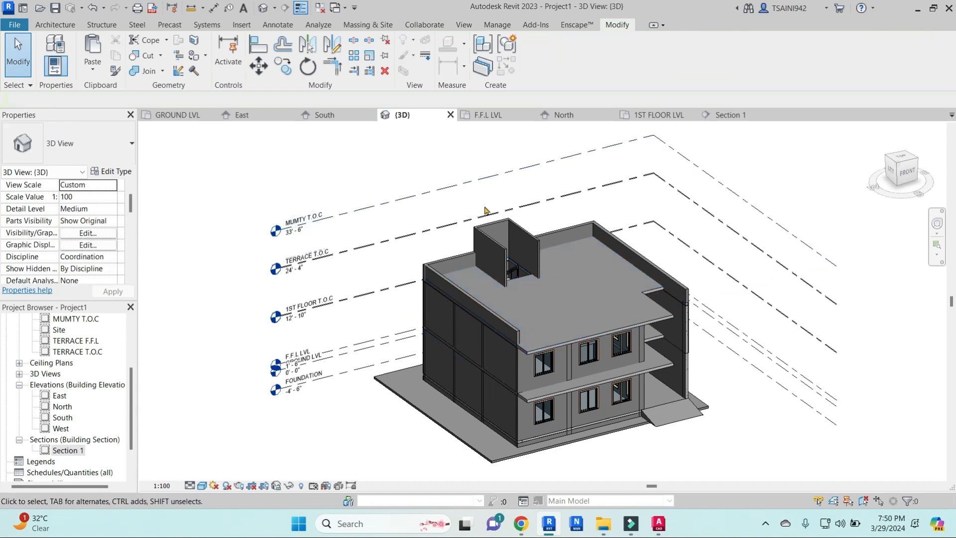
{"action": "middle_click_drag", "start_coordinate": [486, 211], "coordinate": [136, 304], "text": "shift"}
- Open the TERRACE F.F.L floor plan and start a new floor boundary sketch
{"action": "double_click", "coordinate": [87, 320]}
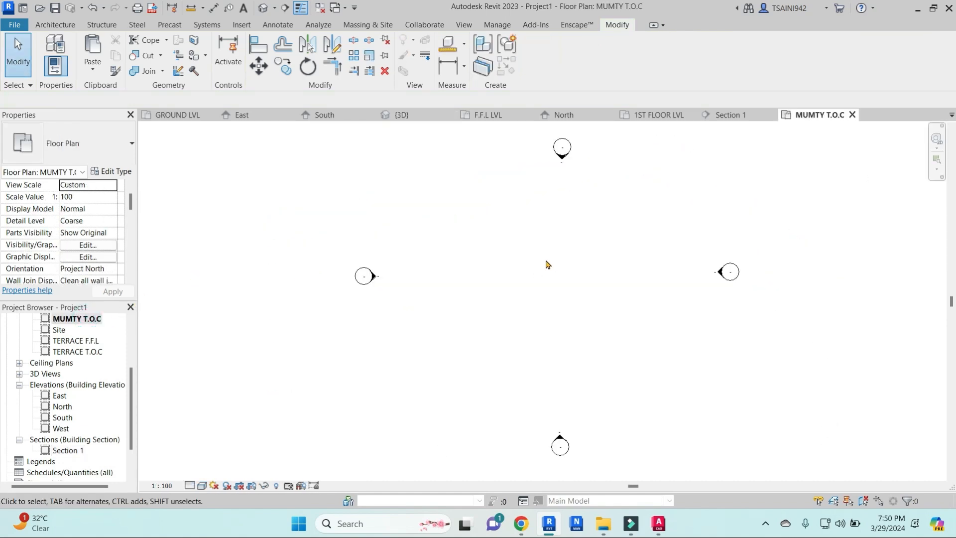
{"action": "scroll", "coordinate": [45, 373], "scroll_direction": "up", "scroll_amount": 3}
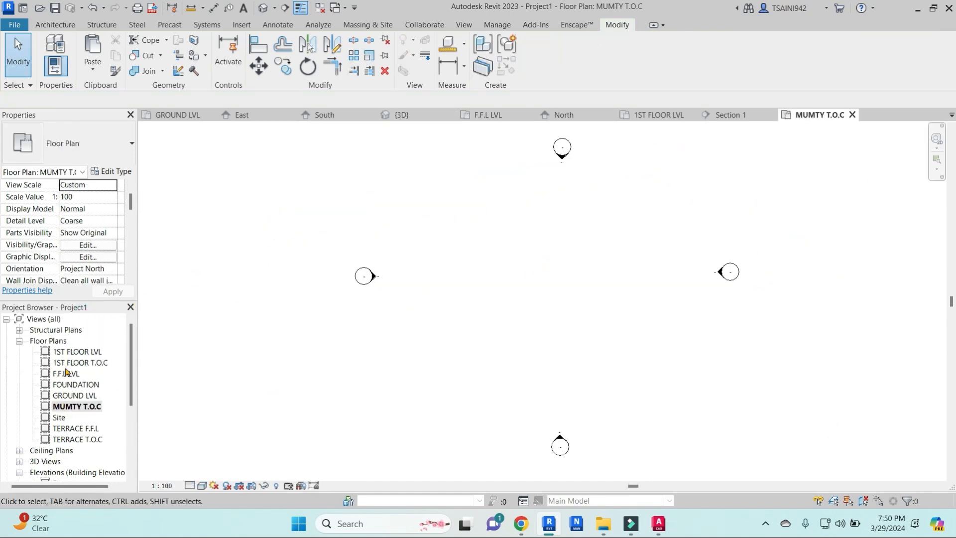
{"action": "double_click", "coordinate": [75, 428]}
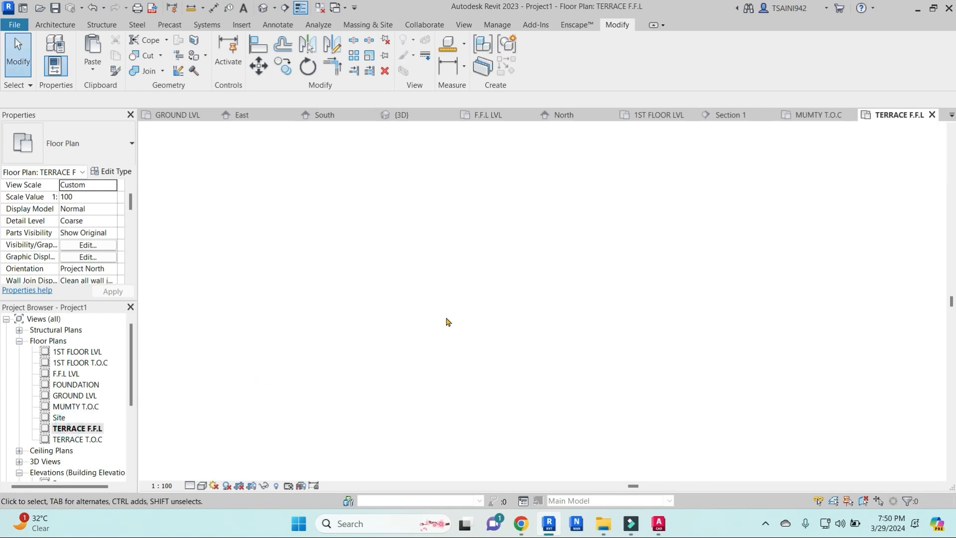
{"action": "scroll", "coordinate": [562, 230], "scroll_direction": "up", "scroll_amount": 1}
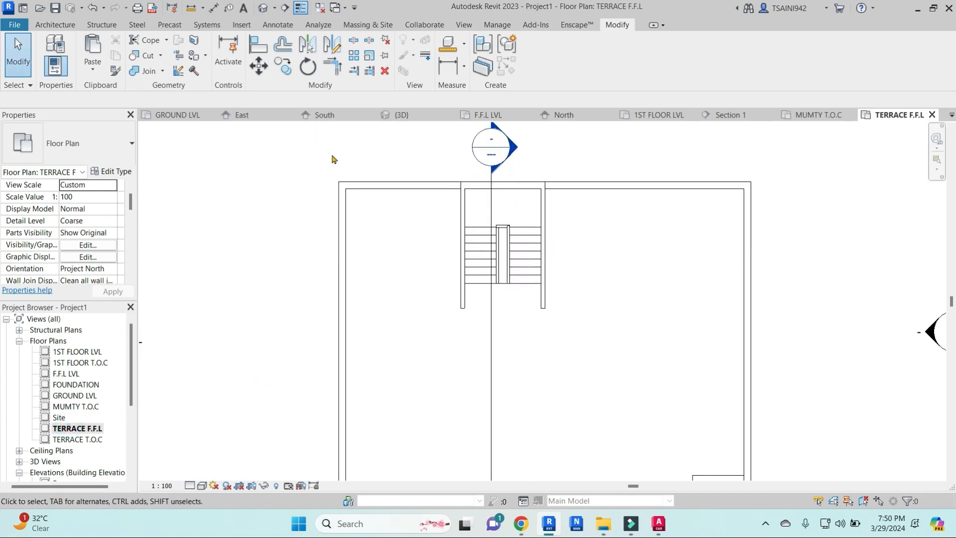
{"action": "left_click", "coordinate": [55, 25]}
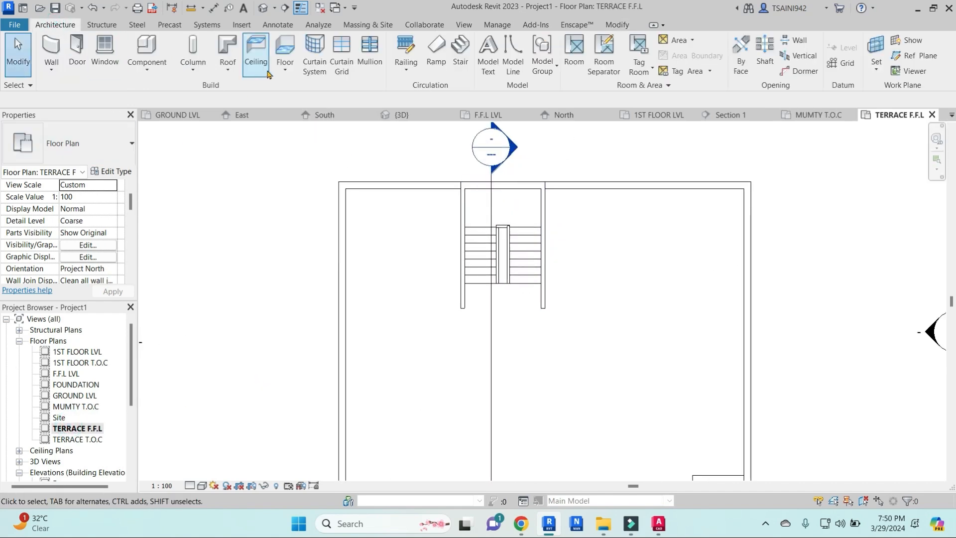
{"action": "left_click", "coordinate": [285, 69]}
{"action": "left_click", "coordinate": [311, 113]}
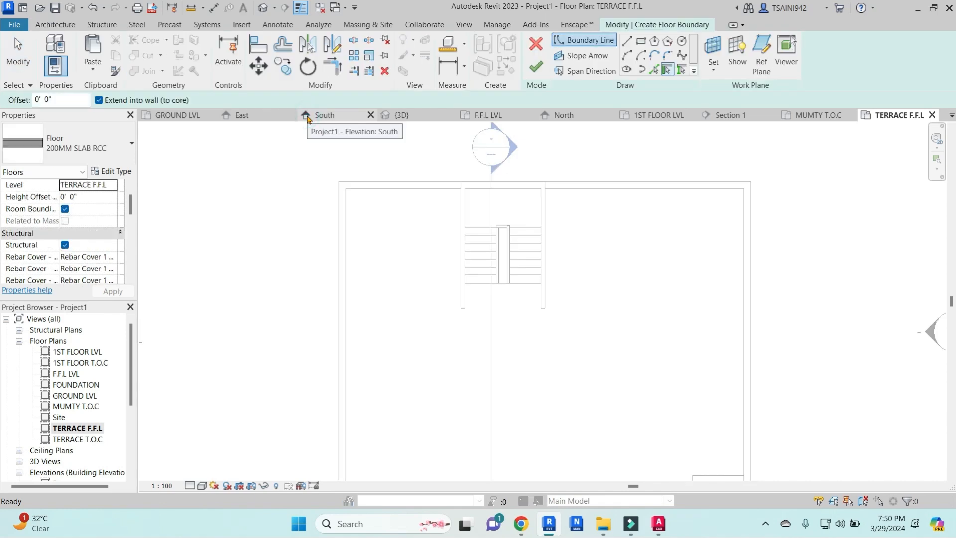
- Duplicate the 200MM SLAB RCC floor type as 150MM SLAB and delete its 2" top layer, leaving the 6" concrete layer
{"action": "left_click", "coordinate": [114, 171]}
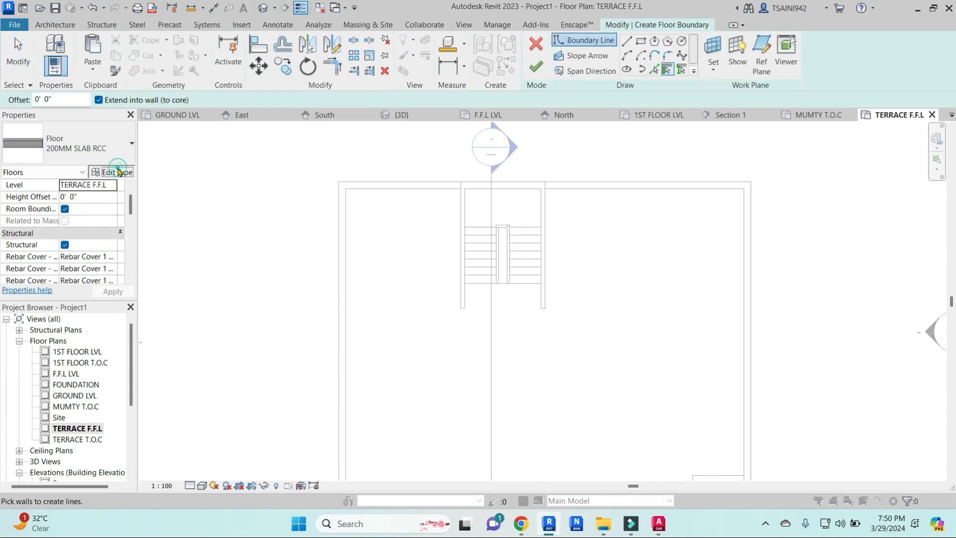
{"action": "left_click", "coordinate": [343, 78]}
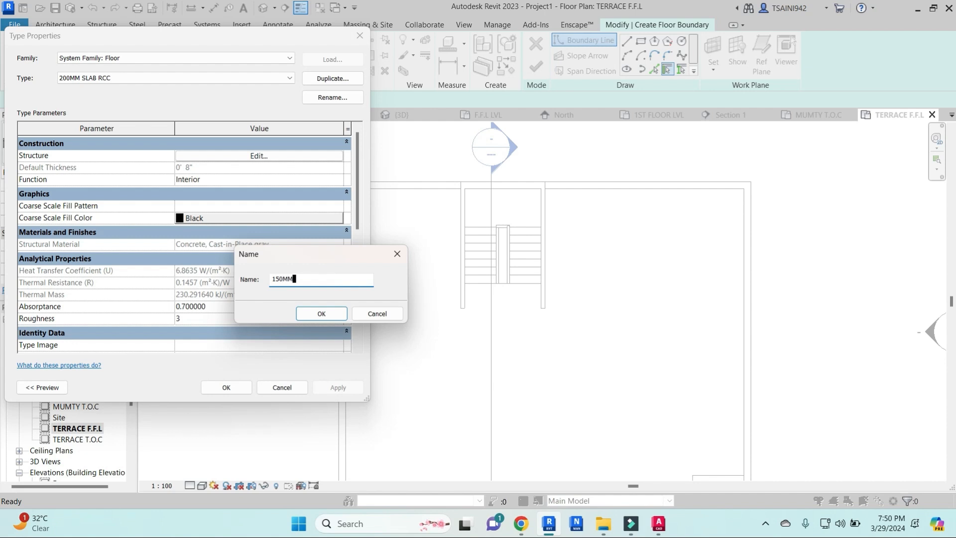
{"action": "left_click", "coordinate": [316, 314]}
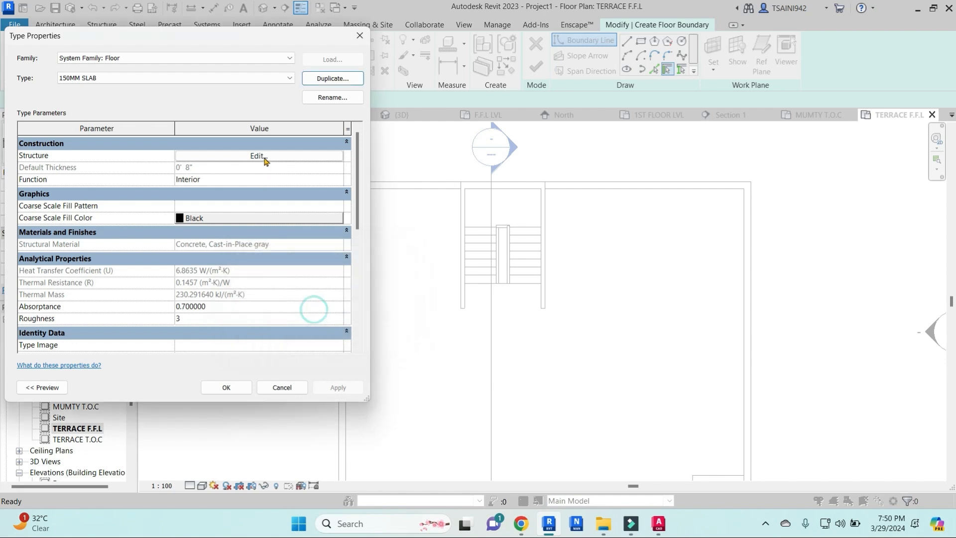
{"action": "left_click", "coordinate": [263, 157]}
{"action": "left_click", "coordinate": [23, 151]}
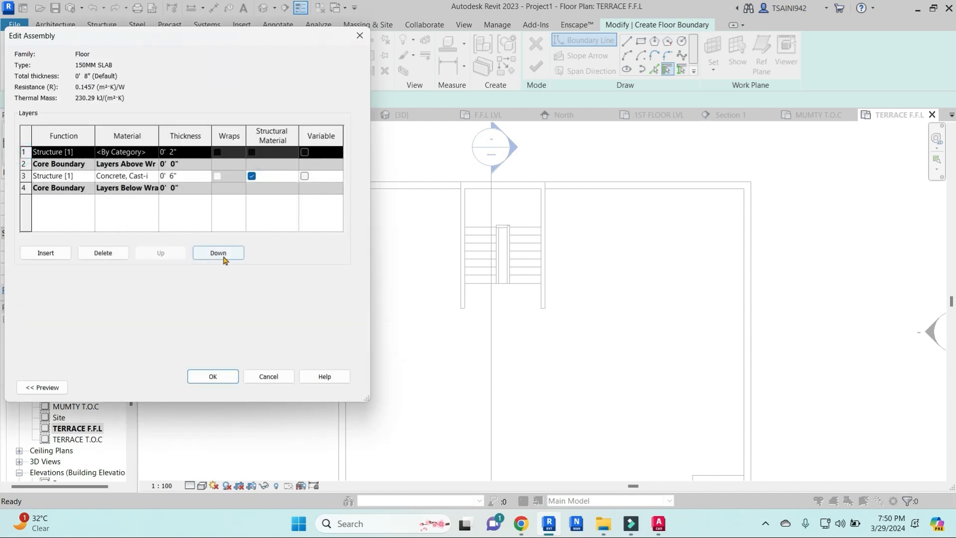
{"action": "left_click", "coordinate": [103, 253]}
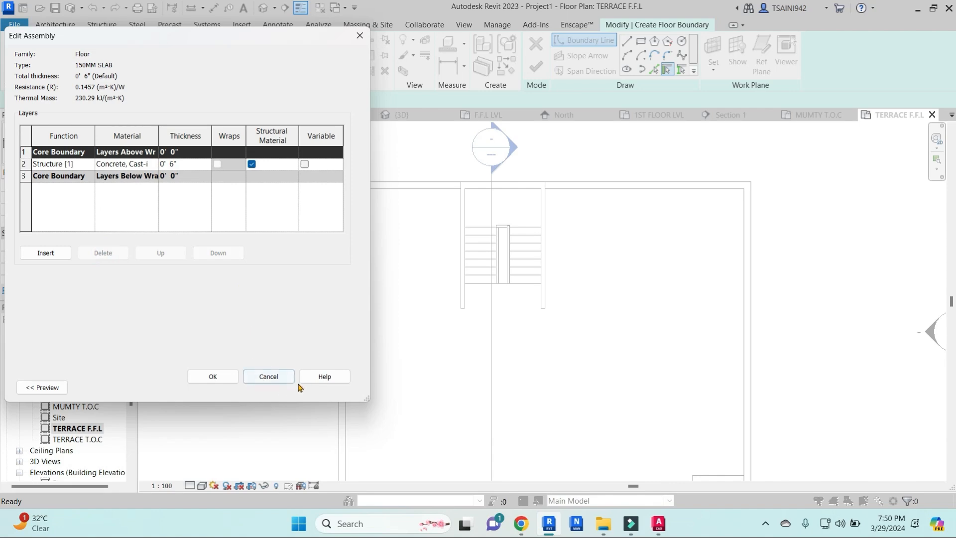
{"action": "left_click", "coordinate": [227, 388]}
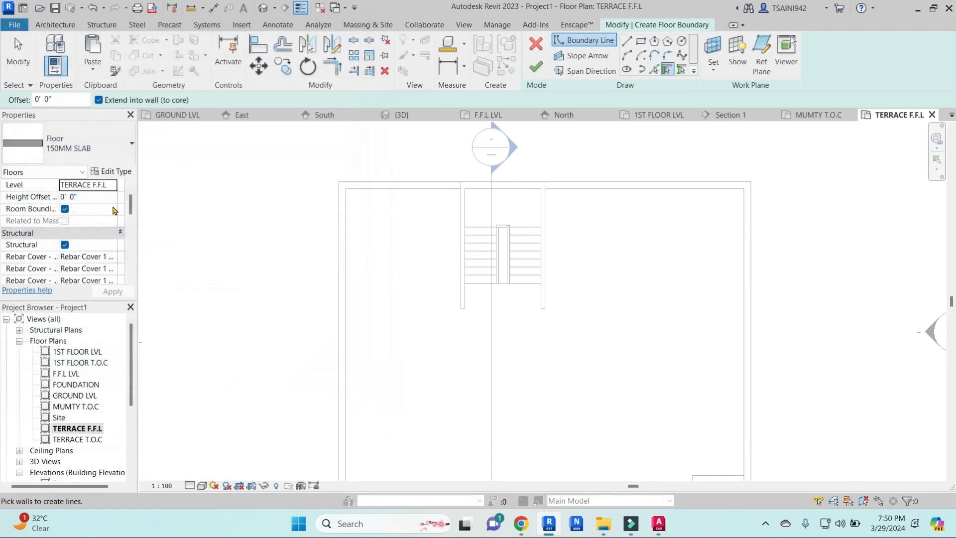
- Set the floor's level to MUMTY T.O.C and sketch a rectangular boundary around the outer faces of the stairwell walls
{"action": "left_click", "coordinate": [112, 184]}
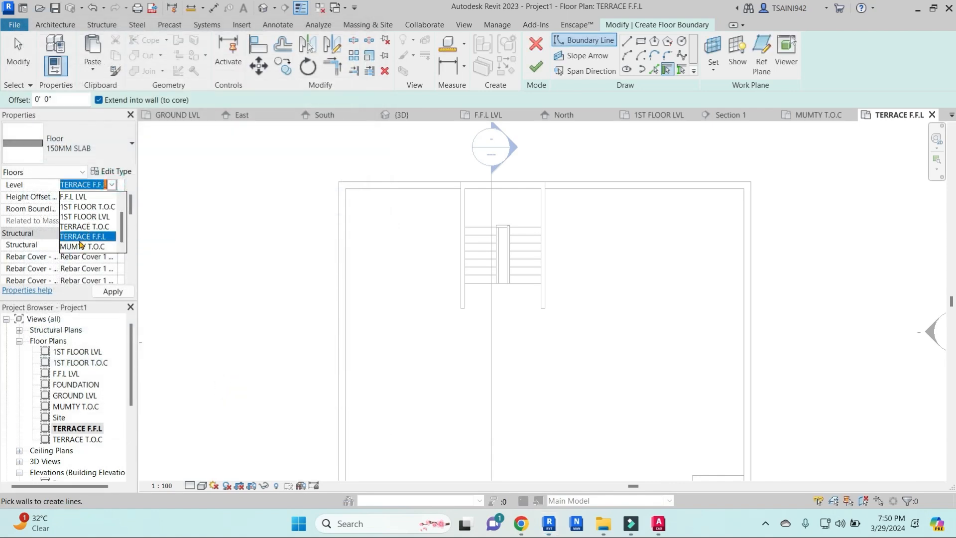
{"action": "left_click", "coordinate": [77, 247]}
{"action": "left_click", "coordinate": [640, 42]}
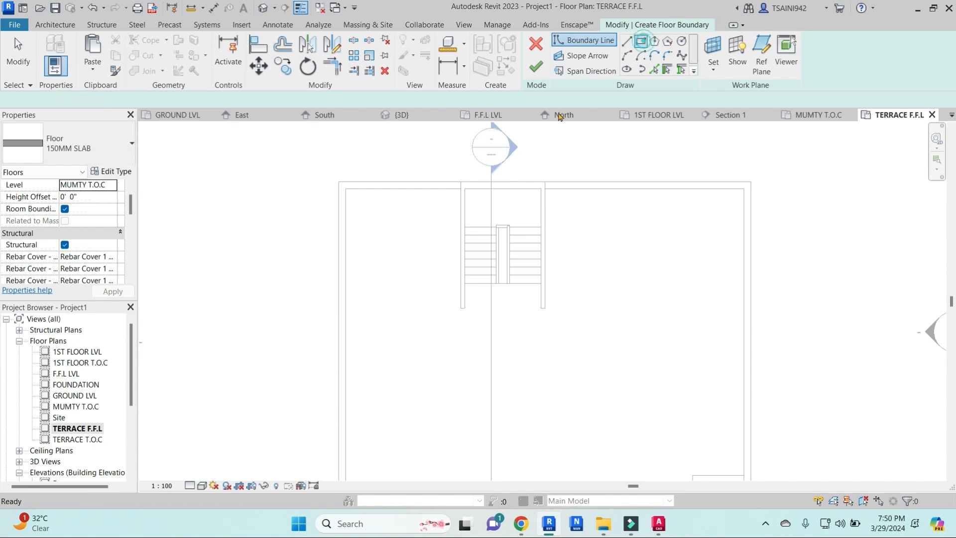
{"action": "left_click", "coordinate": [460, 182]}
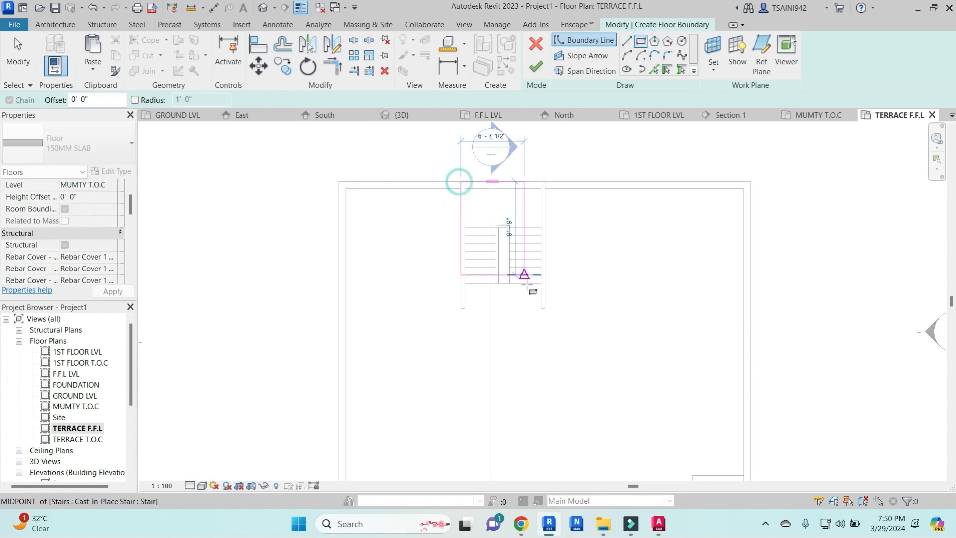
{"action": "left_click", "coordinate": [544, 308]}
{"action": "key", "text": "Escape"}
{"action": "key", "text": "Escape"}
- Stretch the boundary's side edges to the building's outer side wall faces and its front edge to about 16' 6" from the rear edge
{"action": "left_click", "coordinate": [557, 241]}
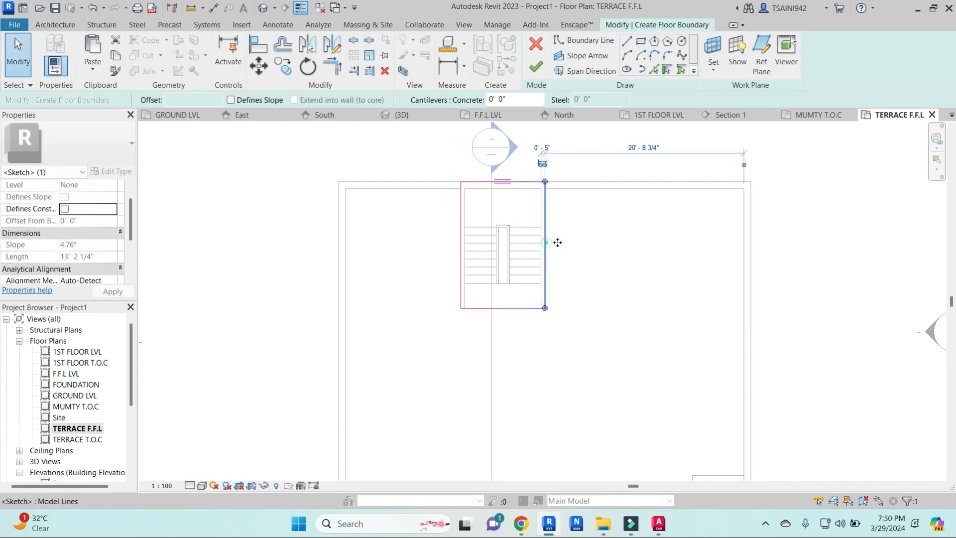
{"action": "left_click_drag", "start_coordinate": [440, 236], "coordinate": [428, 239]}
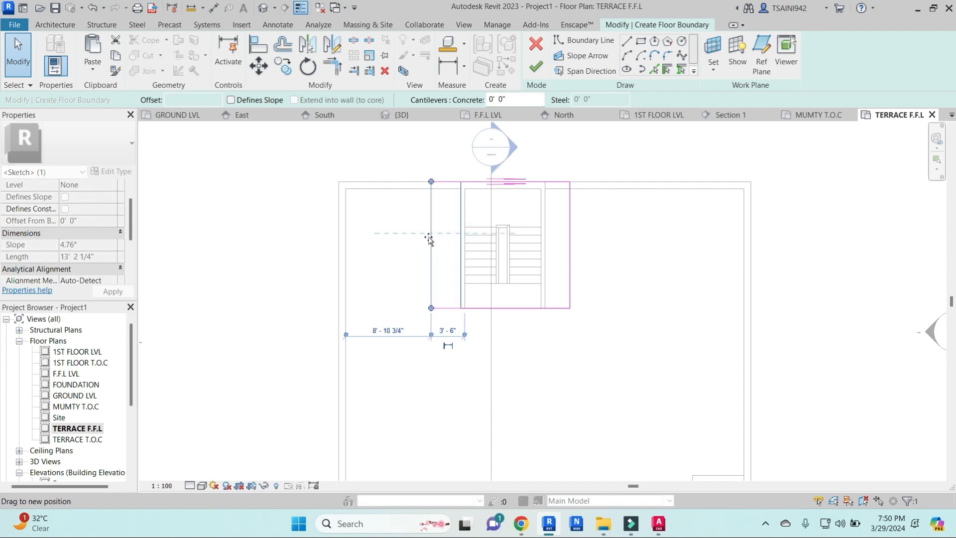
{"action": "left_click", "coordinate": [512, 308]}
{"action": "left_click_drag", "start_coordinate": [513, 308], "coordinate": [514, 341]}
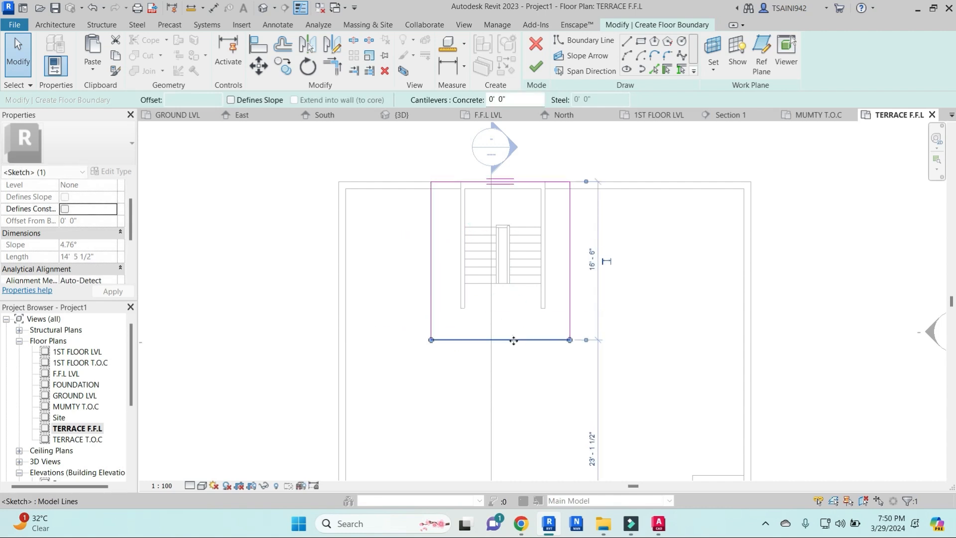
{"action": "left_click", "coordinate": [579, 296]}
{"action": "scroll", "coordinate": [574, 287], "scroll_direction": "down", "scroll_amount": 1}
{"action": "middle_click_drag", "start_coordinate": [606, 301], "coordinate": [561, 290]}
{"action": "left_click", "coordinate": [524, 248]}
{"action": "left_click_drag", "start_coordinate": [525, 247], "coordinate": [662, 247]}
{"action": "left_click", "coordinate": [418, 252]}
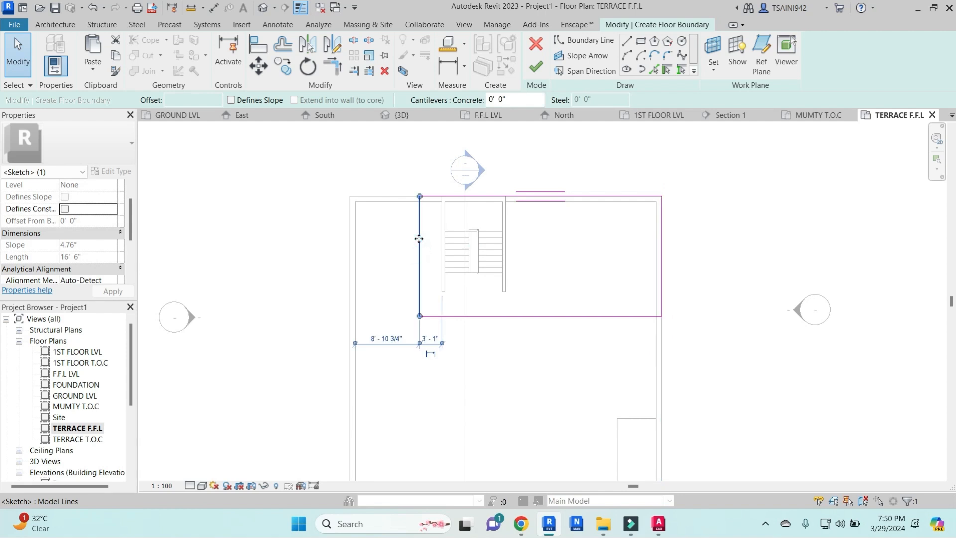
{"action": "left_click_drag", "start_coordinate": [418, 251], "coordinate": [350, 234]}
- Dimension the gap between the stairwell side wall's end and the front boundary line, and set it to 4' 0"
{"action": "middle_click_drag", "start_coordinate": [534, 340], "coordinate": [532, 334]}
{"action": "left_click", "coordinate": [519, 301]}
{"action": "key", "text": "i"}
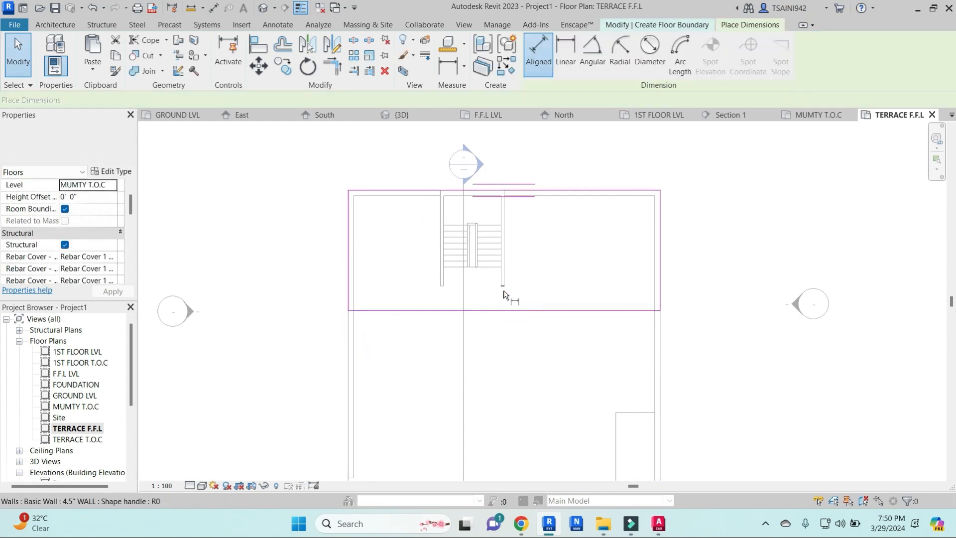
{"action": "scroll", "coordinate": [497, 318], "scroll_direction": "up", "scroll_amount": 3}
{"action": "left_click", "coordinate": [495, 341]}
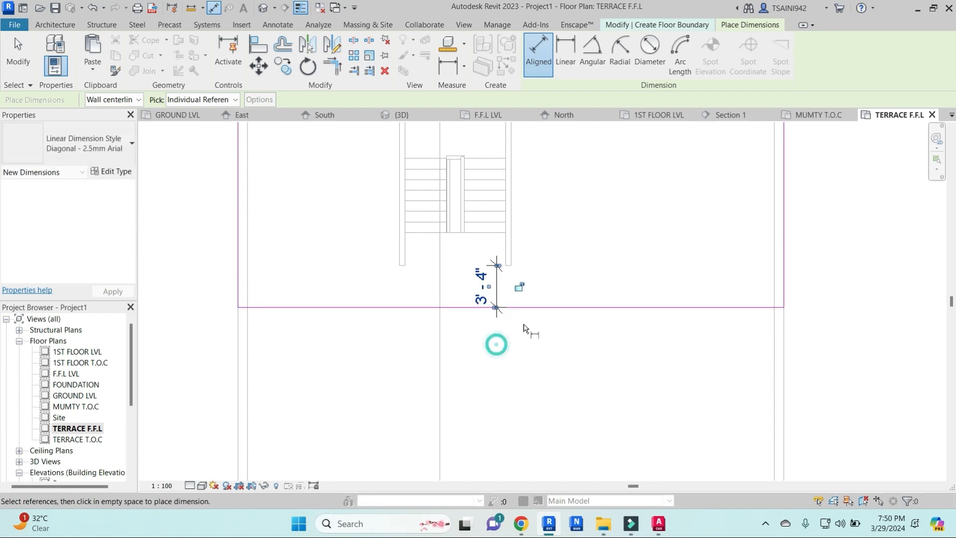
{"action": "key", "text": "Escape"}
{"action": "left_click", "coordinate": [564, 308]}
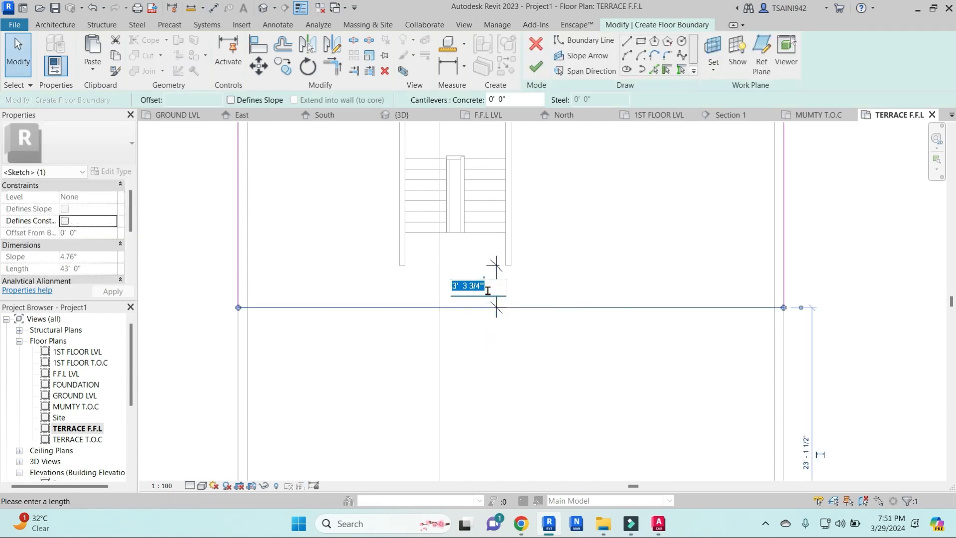
{"action": "key", "text": "Return"}
{"action": "key", "text": "Escape"}
- Delete the helper dimension from the slab sketch and finish the floor boundary
{"action": "left_click", "coordinate": [495, 286]}
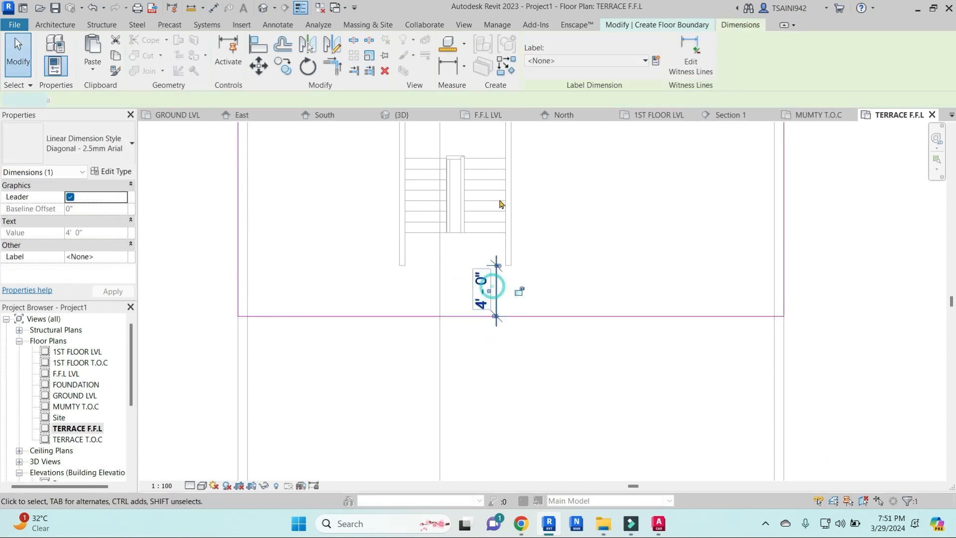
{"action": "key", "text": "Delete"}
{"action": "left_click", "coordinate": [542, 71]}
{"action": "left_click", "coordinate": [569, 386]}
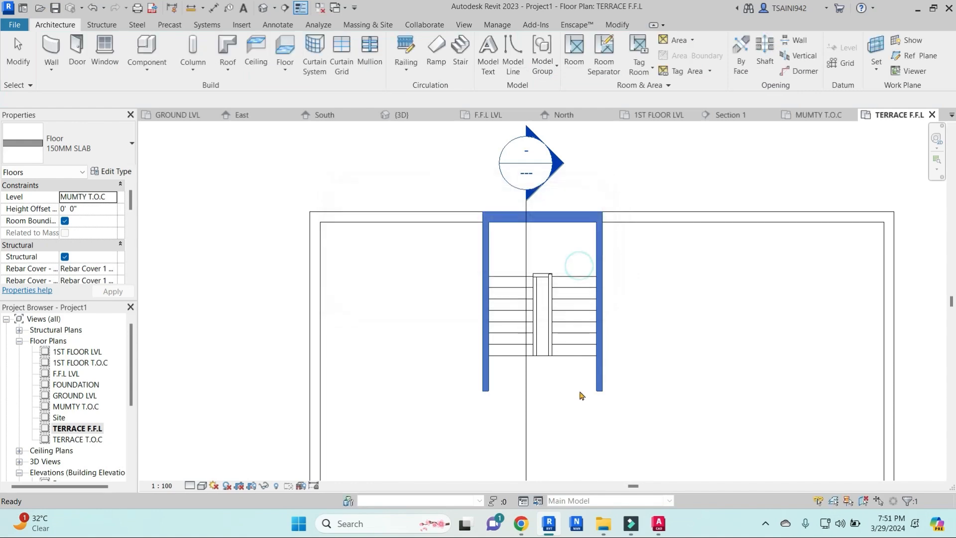
{"action": "middle_click_drag", "start_coordinate": [583, 384], "coordinate": [616, 297]}
{"action": "scroll", "coordinate": [517, 296], "scroll_direction": "down", "scroll_amount": 2}
- In the 3D view, select all walls of the outer wall's type and temporarily hide them to expose the columns
{"action": "left_click", "coordinate": [263, 8]}
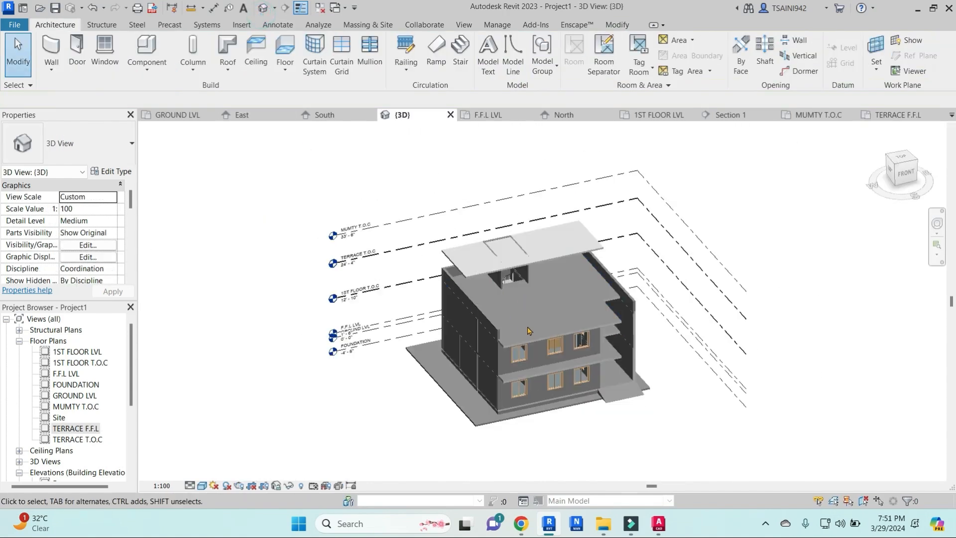
{"action": "middle_click_drag", "start_coordinate": [497, 249], "coordinate": [556, 252], "text": "shift"}
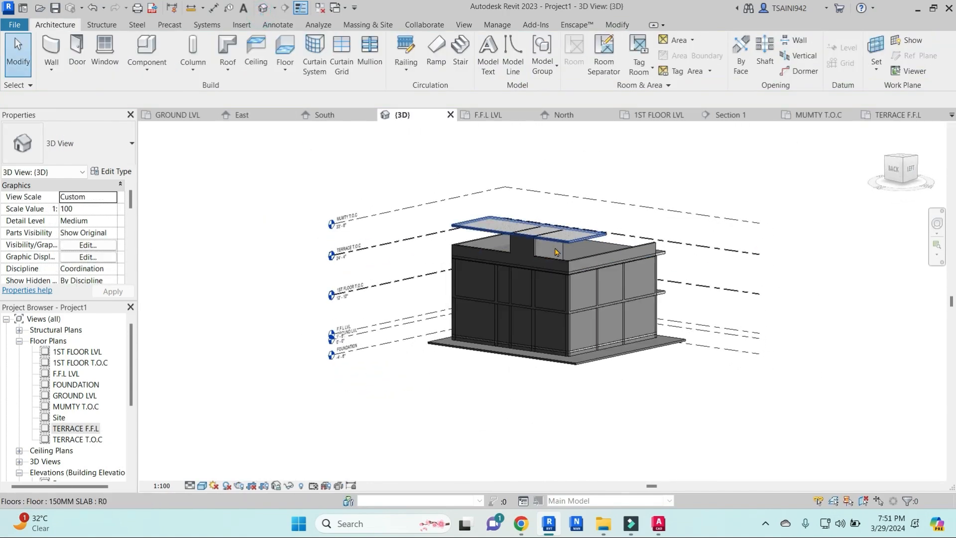
{"action": "left_click", "coordinate": [579, 261]}
{"action": "key", "text": "s"}
{"action": "key", "text": "a"}
{"action": "key", "text": "h"}
{"action": "key", "text": "h"}
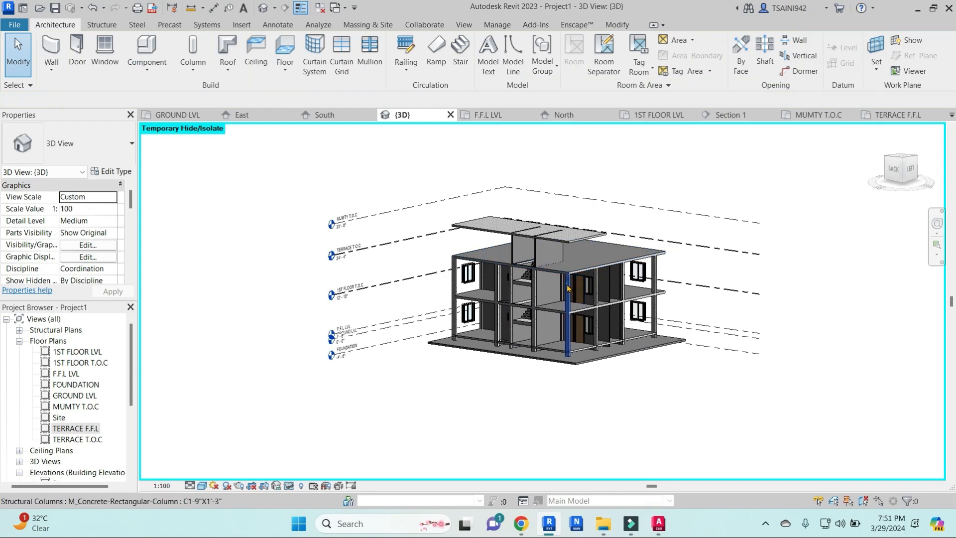
- Set the top level of six columns beneath the edges of the mumty roof slab to MUMTY T.O.C
{"action": "left_click", "coordinate": [567, 287]}
{"action": "left_click", "coordinate": [535, 285], "text": "ctrl"}
{"action": "left_click", "coordinate": [592, 289], "text": "ctrl"}
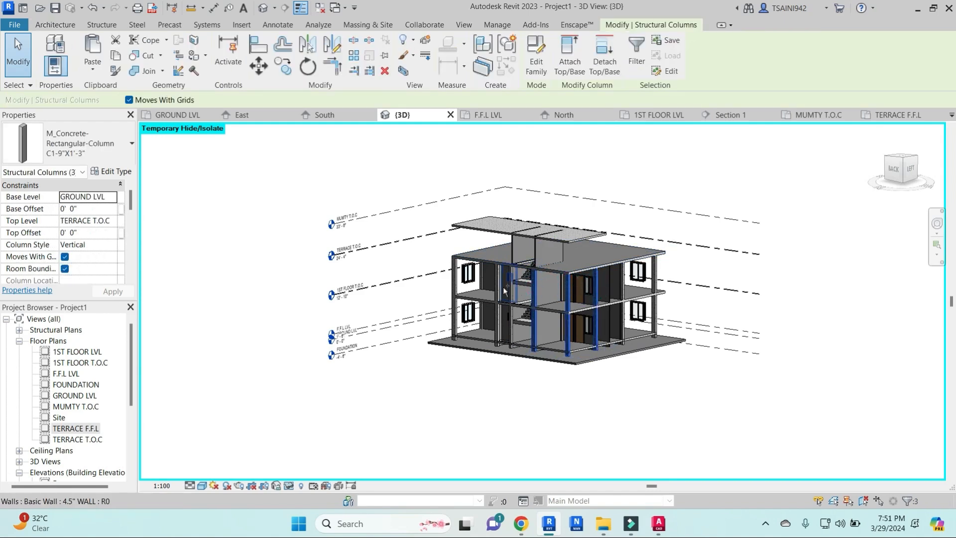
{"action": "middle_click_drag", "start_coordinate": [469, 313], "coordinate": [687, 332], "text": "shift"}
{"action": "scroll", "coordinate": [480, 300], "scroll_direction": "up", "scroll_amount": 2}
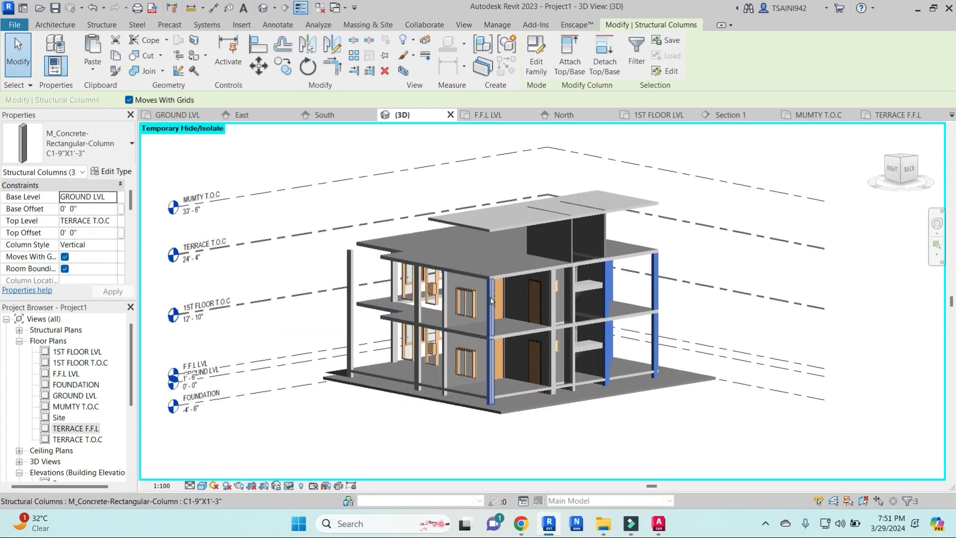
{"action": "left_click", "coordinate": [491, 300], "text": "ctrl"}
{"action": "left_click", "coordinate": [446, 299], "text": "ctrl"}
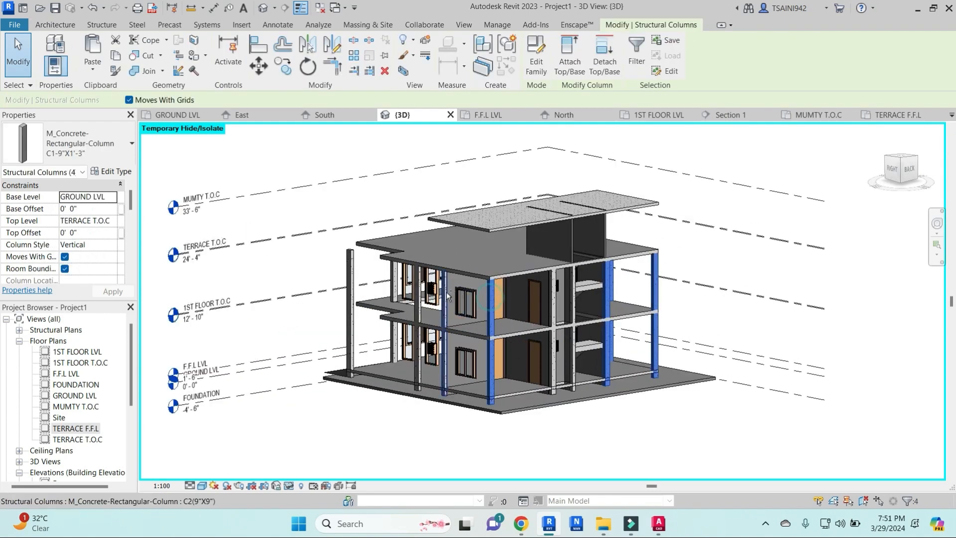
{"action": "left_click", "coordinate": [573, 285], "text": "ctrl"}
{"action": "middle_click_drag", "start_coordinate": [574, 285], "coordinate": [442, 268], "text": "shift"}
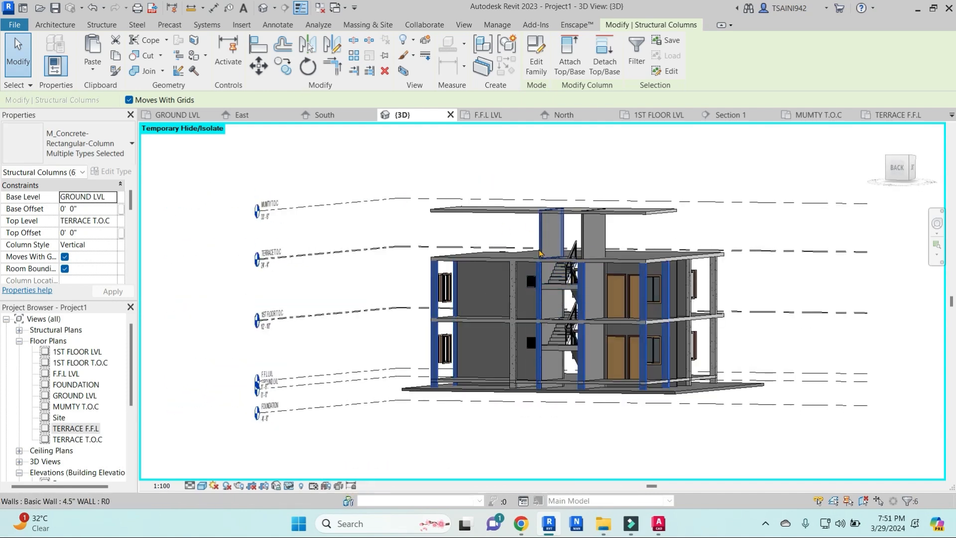
{"action": "middle_click_drag", "start_coordinate": [712, 343], "coordinate": [438, 323], "text": "shift"}
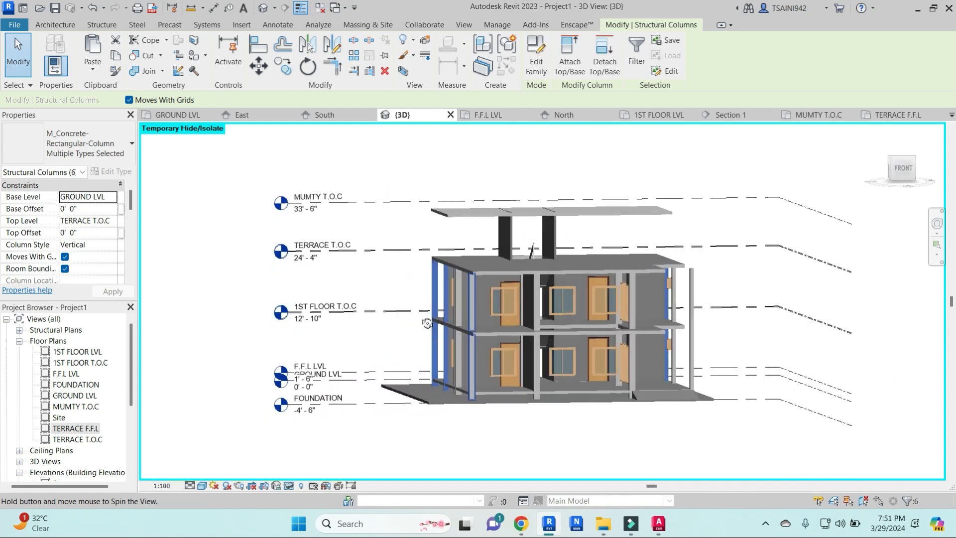
{"action": "middle_click_drag", "start_coordinate": [612, 353], "coordinate": [532, 286], "text": "shift"}
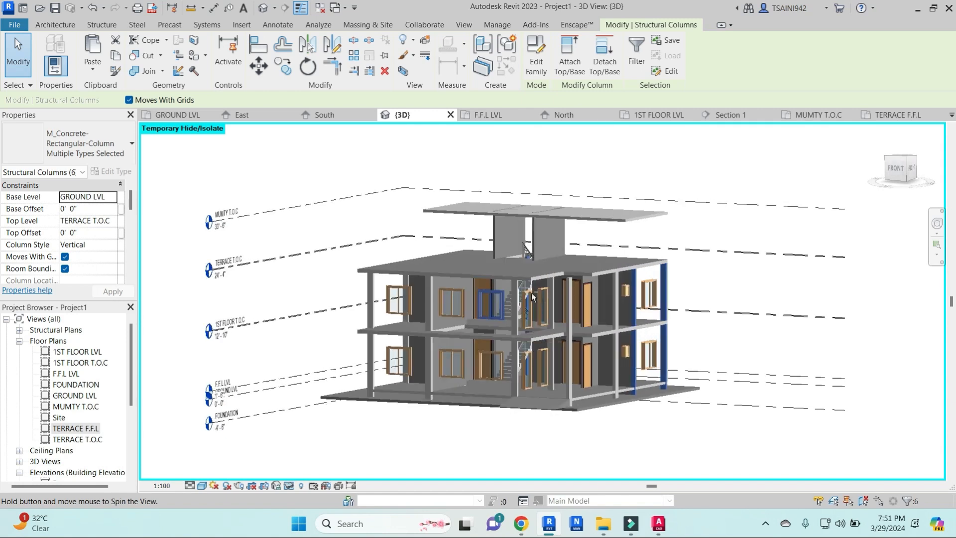
{"action": "left_click", "coordinate": [112, 221]}
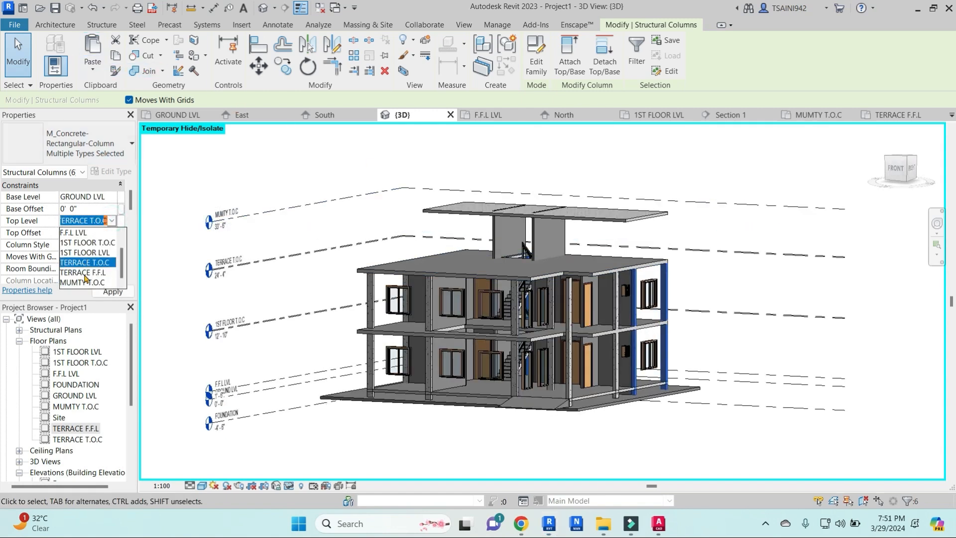
{"action": "left_click", "coordinate": [85, 281]}
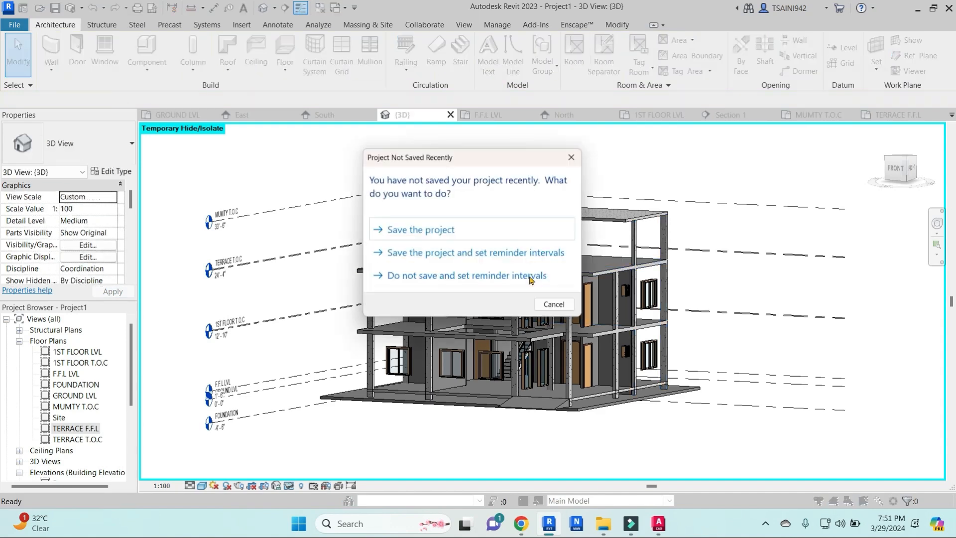
- Dismiss the save reminder and temporarily hide the terrace and first-floor slabs in the 3D view
{"action": "left_click", "coordinate": [529, 275]}
{"action": "left_click", "coordinate": [532, 278]}
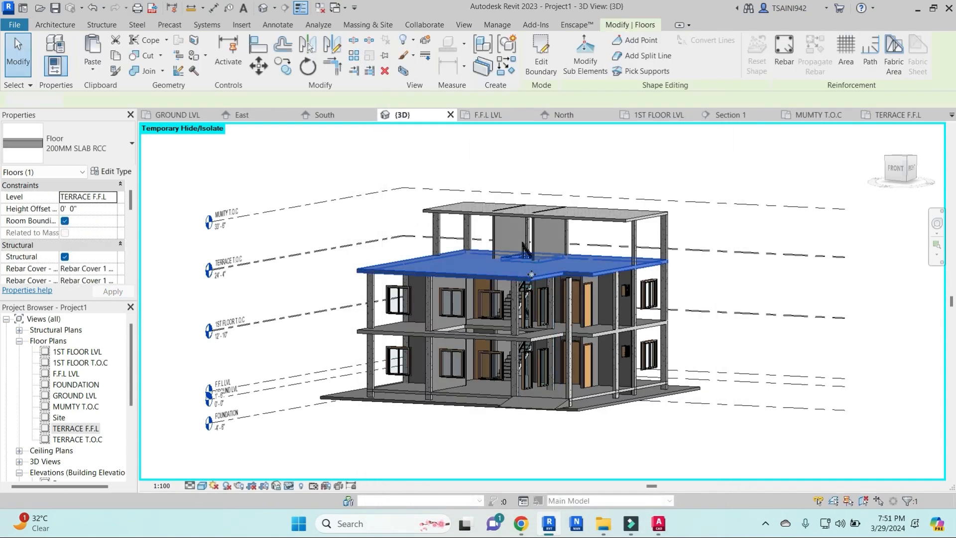
{"action": "left_click", "coordinate": [534, 338], "text": "ctrl"}
{"action": "key", "text": "h"}
{"action": "key", "text": "h"}
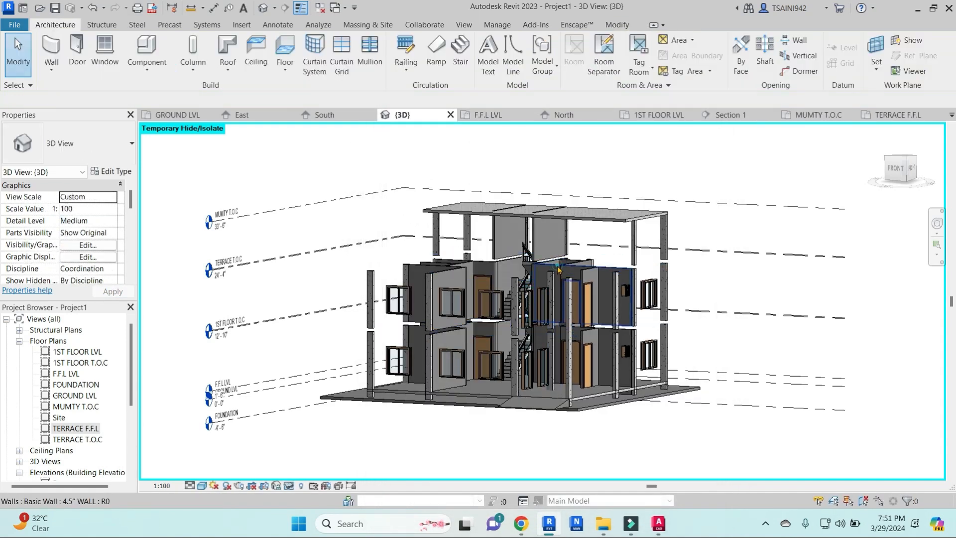
- Select all walls of the 4.5" interior wall type and temporarily hide them to expose the inner columns
{"action": "left_click", "coordinate": [558, 269]}
{"action": "key", "text": "s"}
{"action": "key", "text": "a"}
{"action": "key", "text": "h"}
{"action": "key", "text": "h"}
- Set the top level of the three inner columns beneath the mumty slab to MUMTY T.O.C
{"action": "middle_click_drag", "start_coordinate": [567, 269], "coordinate": [600, 276], "text": "shift"}
{"action": "left_click", "coordinate": [557, 289]}
{"action": "left_click", "coordinate": [567, 254], "text": "ctrl"}
{"action": "left_click", "coordinate": [600, 270], "text": "ctrl"}
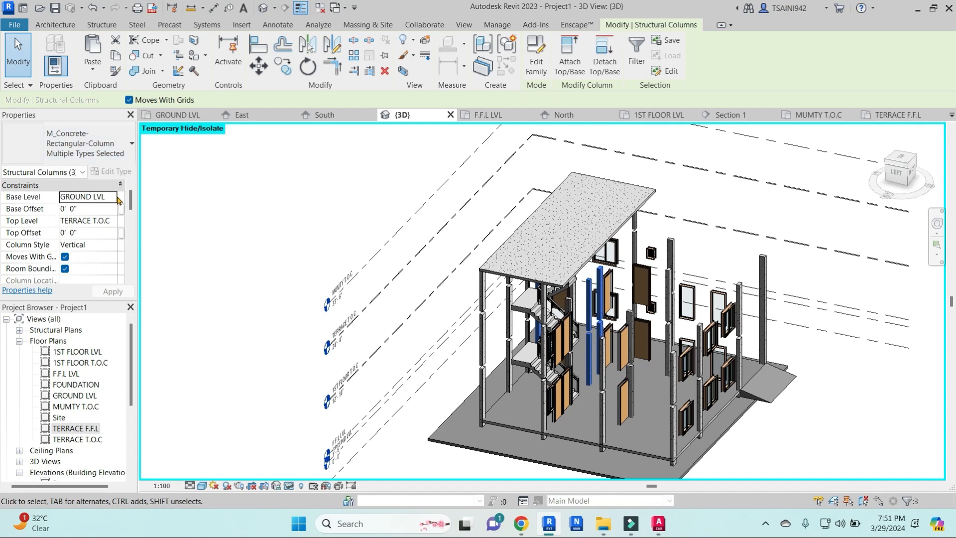
{"action": "left_click", "coordinate": [113, 221]}
{"action": "scroll", "coordinate": [86, 276], "scroll_direction": "down", "scroll_amount": 1}
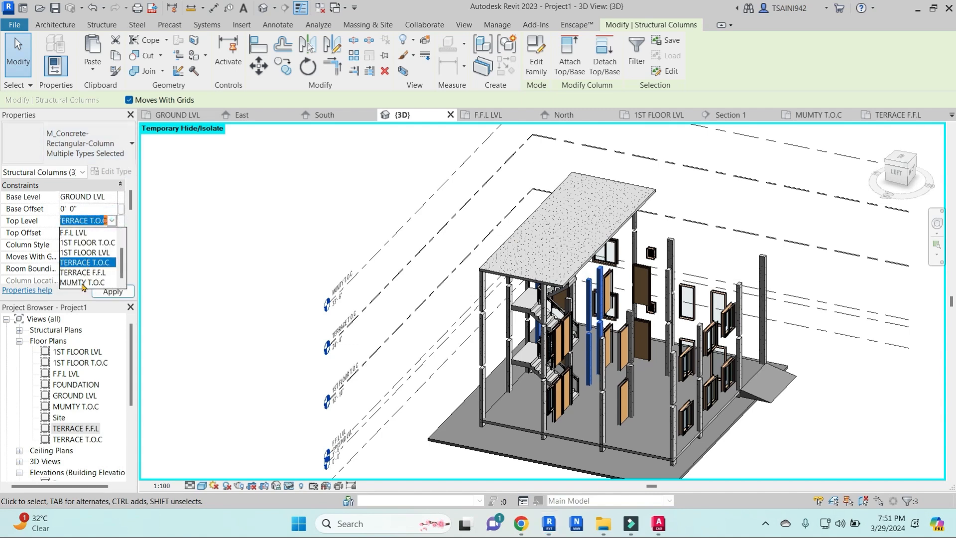
{"action": "left_click", "coordinate": [82, 283]}
{"action": "middle_click_drag", "start_coordinate": [572, 275], "coordinate": [537, 274], "text": "shift"}
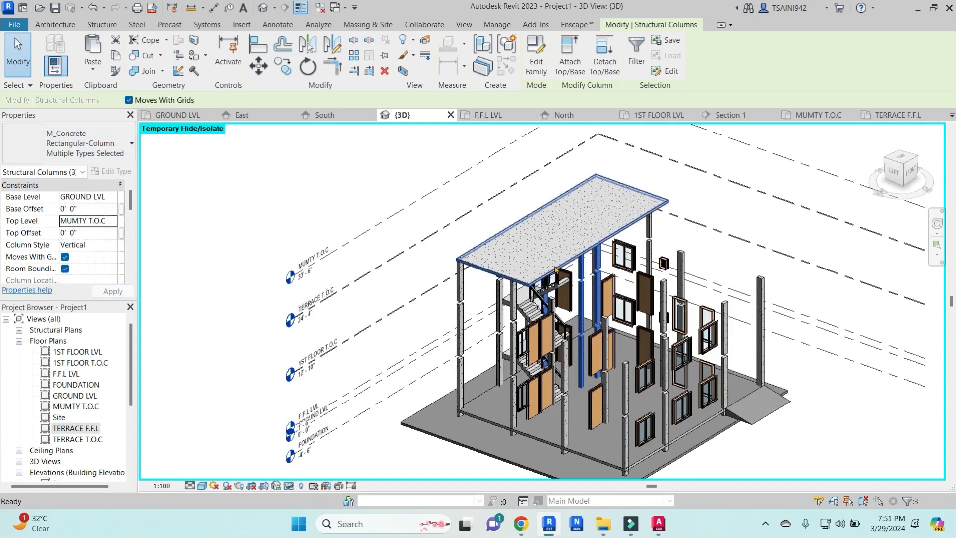
- Reset the temporary hiding so all walls and slabs show again in the 3D view
{"action": "key", "text": "h"}
{"action": "key", "text": "r"}
{"action": "scroll", "coordinate": [579, 275], "scroll_direction": "down", "scroll_amount": 3}
{"action": "middle_click_drag", "start_coordinate": [691, 320], "coordinate": [654, 256], "text": "shift"}
{"action": "scroll", "coordinate": [558, 264], "scroll_direction": "up", "scroll_amount": 6}
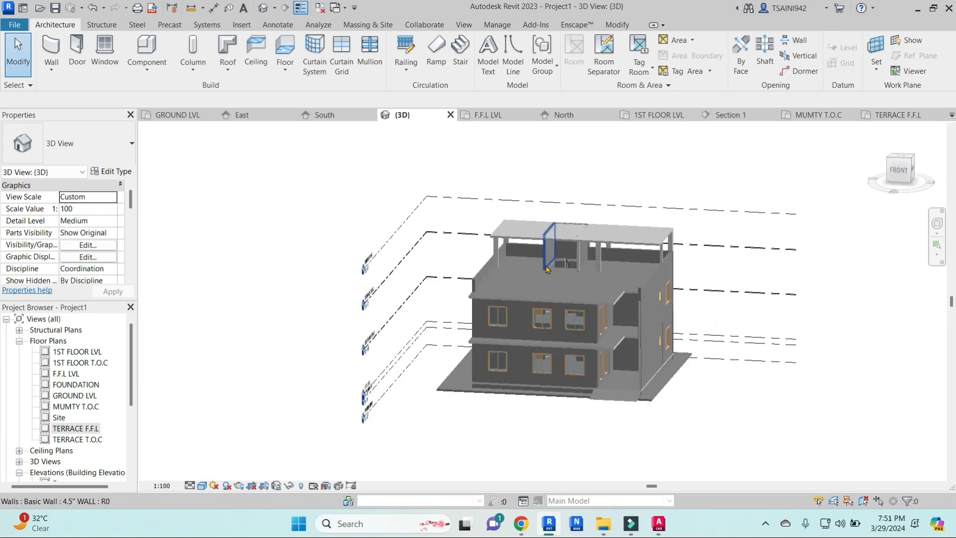
{"action": "left_click", "coordinate": [546, 269]}
{"action": "key", "text": "w"}
{"action": "key", "text": "a"}
{"action": "scroll", "coordinate": [546, 269], "scroll_direction": "up", "scroll_amount": 4}
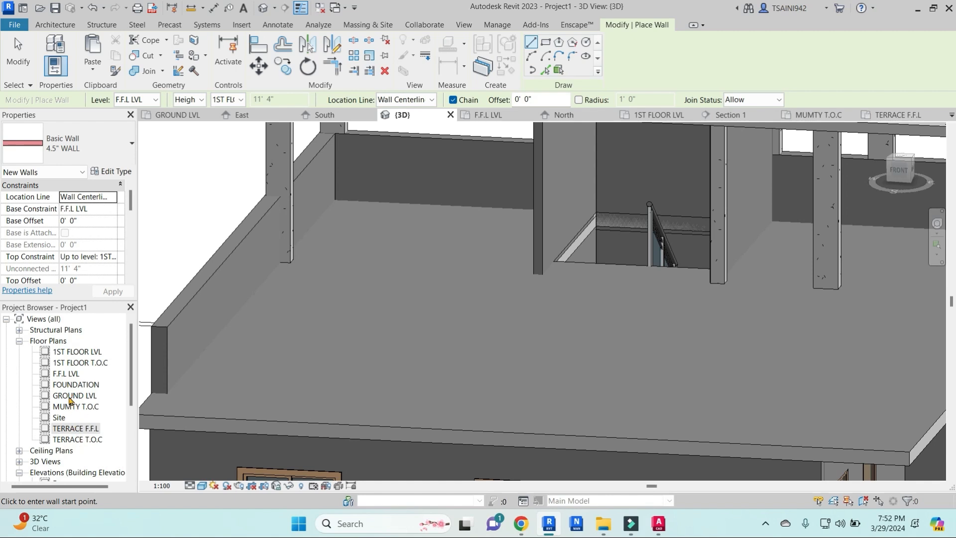
- Open the MUMTY T.O.C floor plan and temporarily hide the mumty roof slab there
{"action": "double_click", "coordinate": [71, 406]}
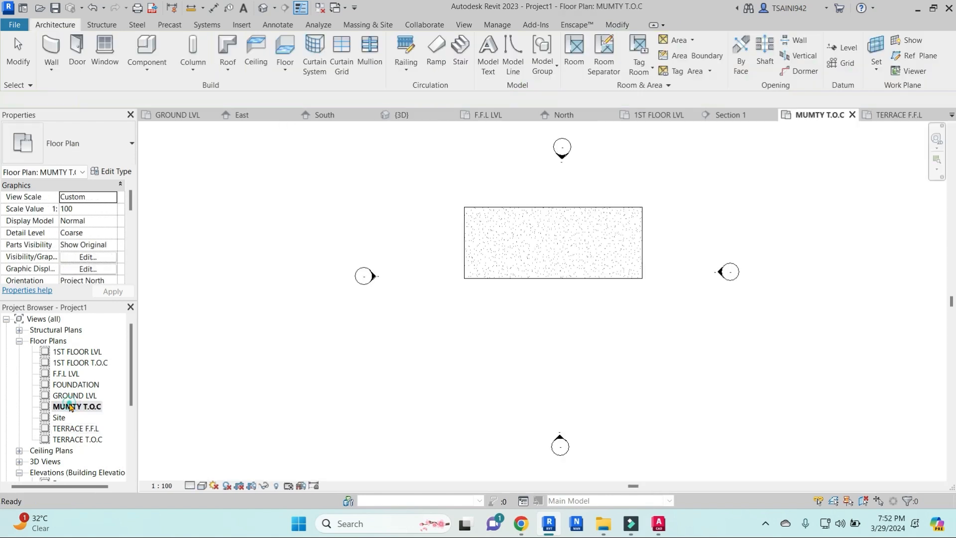
{"action": "left_click", "coordinate": [535, 274]}
{"action": "key", "text": "h"}
{"action": "key", "text": "h"}
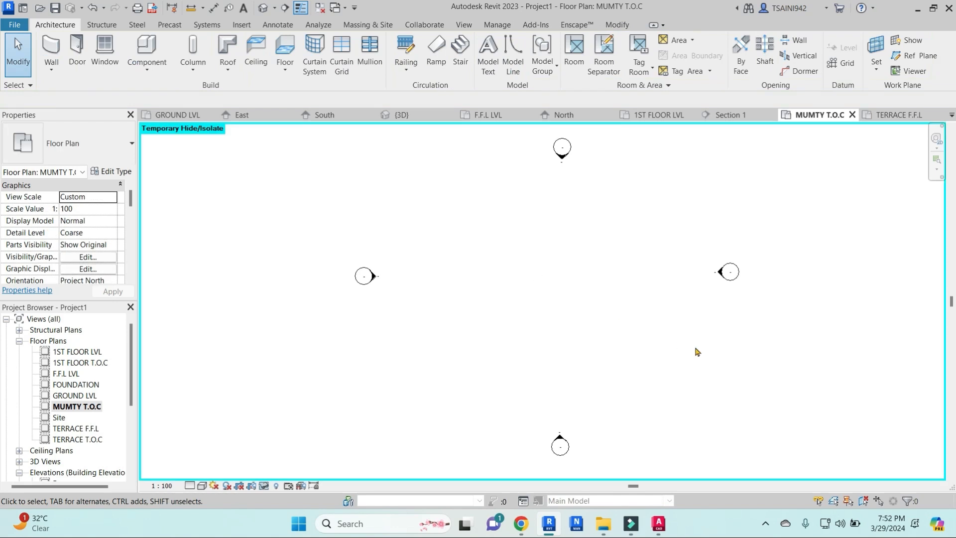
{"action": "left_click_drag", "start_coordinate": [130, 201], "coordinate": [133, 225]}
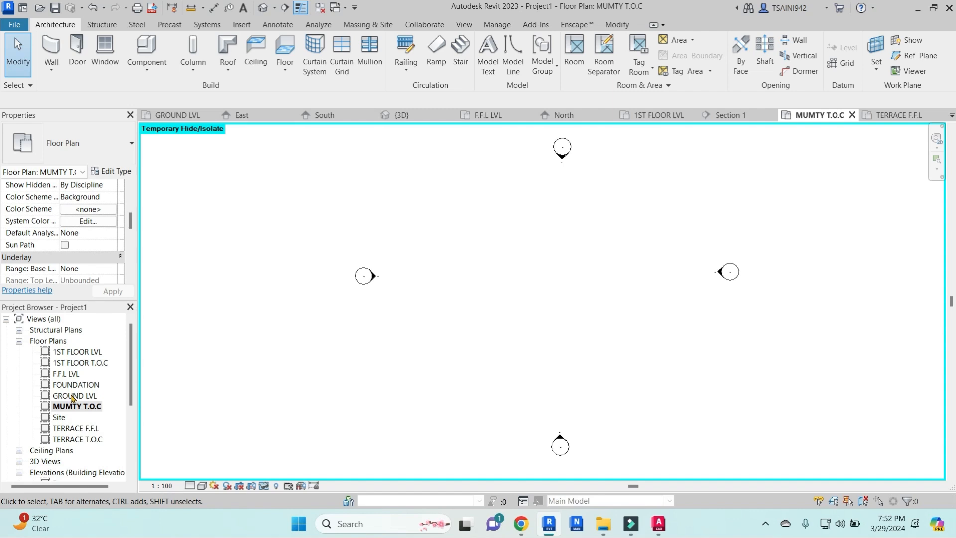
- Open the TERRACE F.F.L floor plan and start a new wall matching the stairwell's 4.5" side wall
{"action": "double_click", "coordinate": [78, 429]}
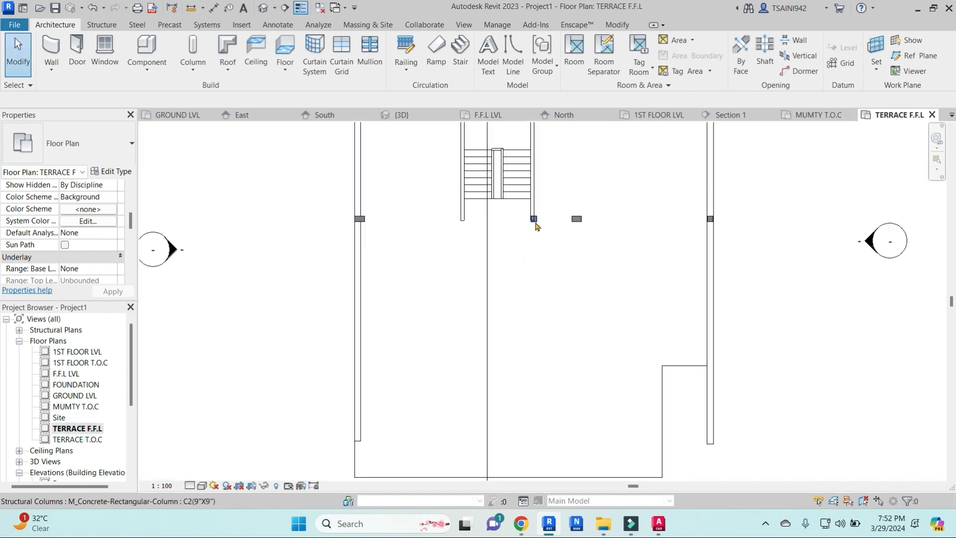
{"action": "scroll", "coordinate": [535, 226], "scroll_direction": "up", "scroll_amount": 3}
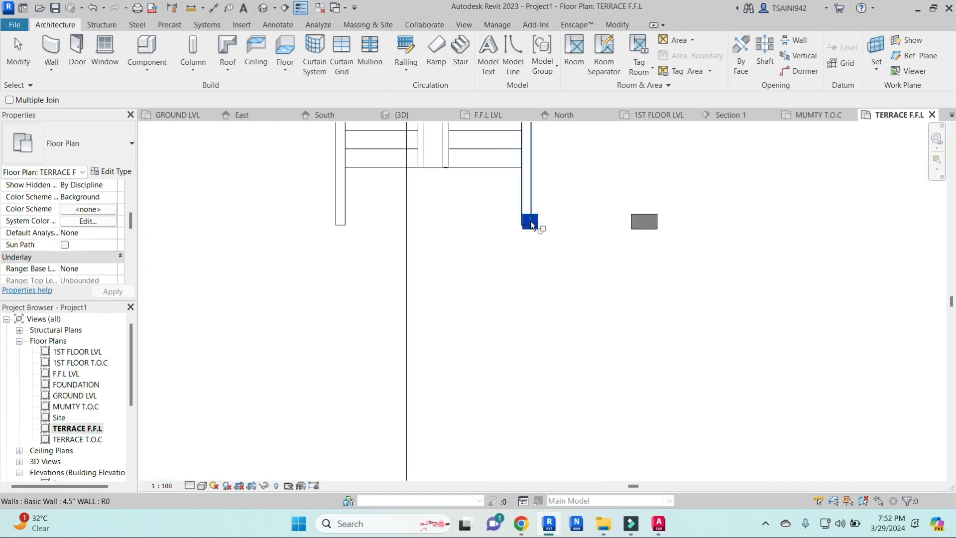
{"action": "middle_click_drag", "start_coordinate": [531, 224], "coordinate": [554, 276]}
{"action": "key", "text": "Escape"}
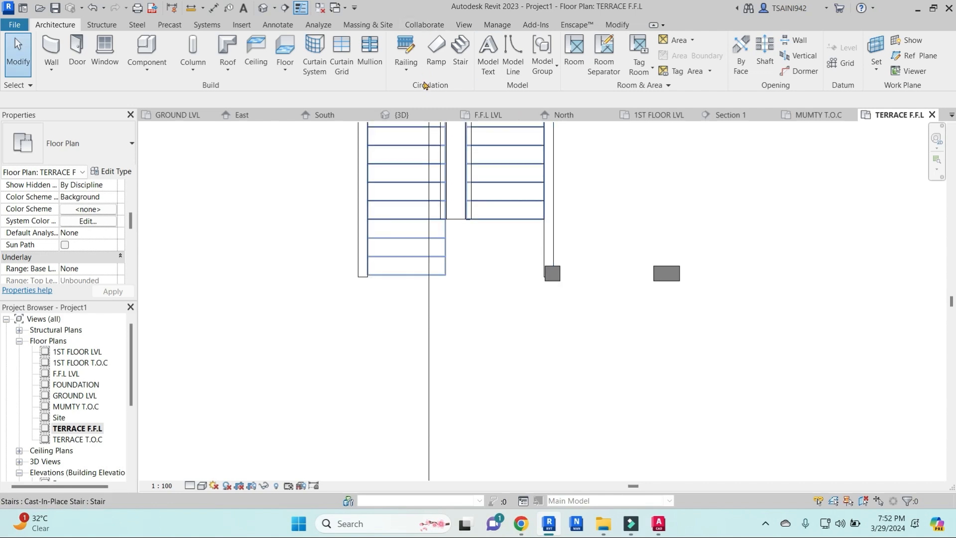
{"action": "left_click", "coordinate": [548, 239]}
{"action": "key", "text": "c"}
{"action": "key", "text": "s"}
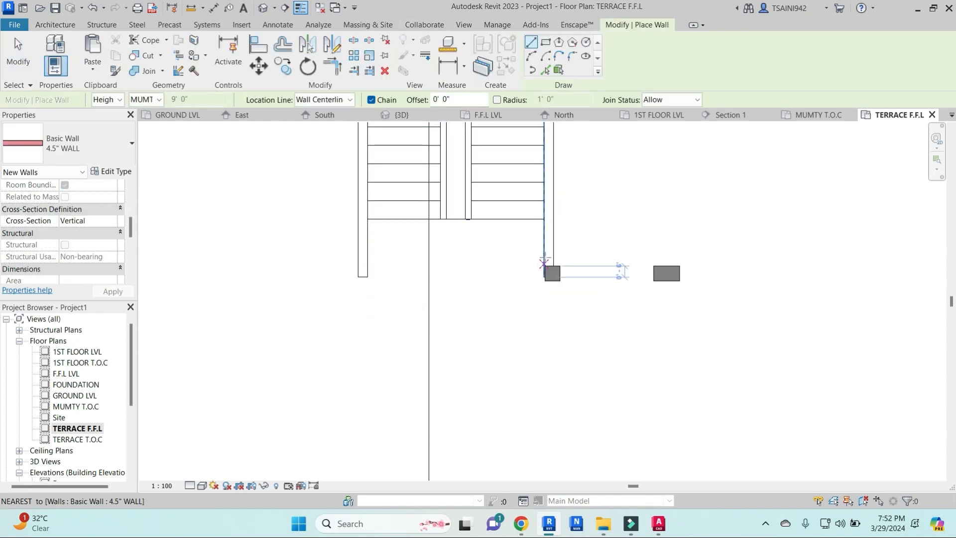
{"action": "key", "text": "Escape"}
{"action": "key", "text": "Escape"}
{"action": "left_click", "coordinate": [548, 249]}
{"action": "key", "text": "c"}
{"action": "key", "text": "s"}
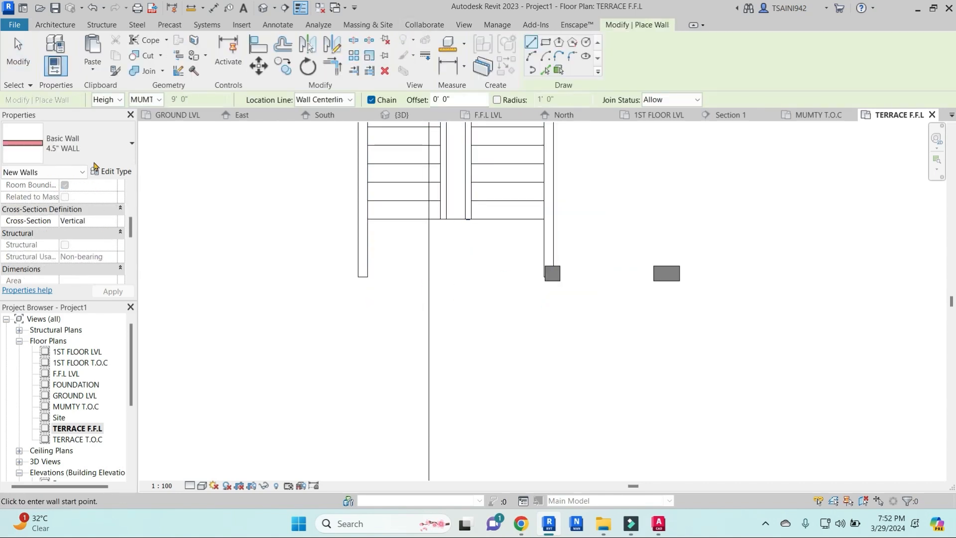
- Constrain the new wall from TERRACE T.O.C up to MUMTY T.O.C and draw it across the stairwell's open front between both side wall ends
{"action": "scroll", "coordinate": [112, 200], "scroll_direction": "up", "scroll_amount": 5}
{"action": "left_click", "coordinate": [112, 211]}
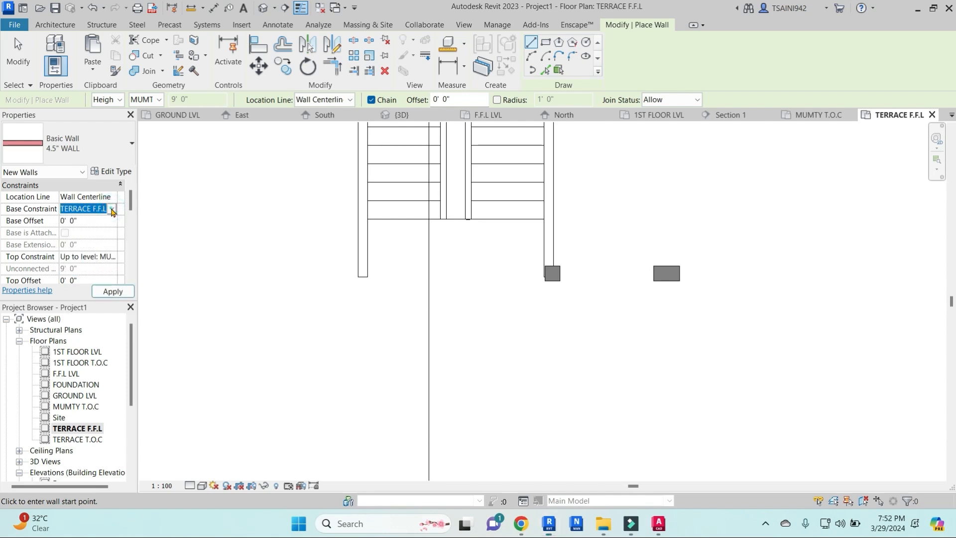
{"action": "left_click", "coordinate": [111, 209]}
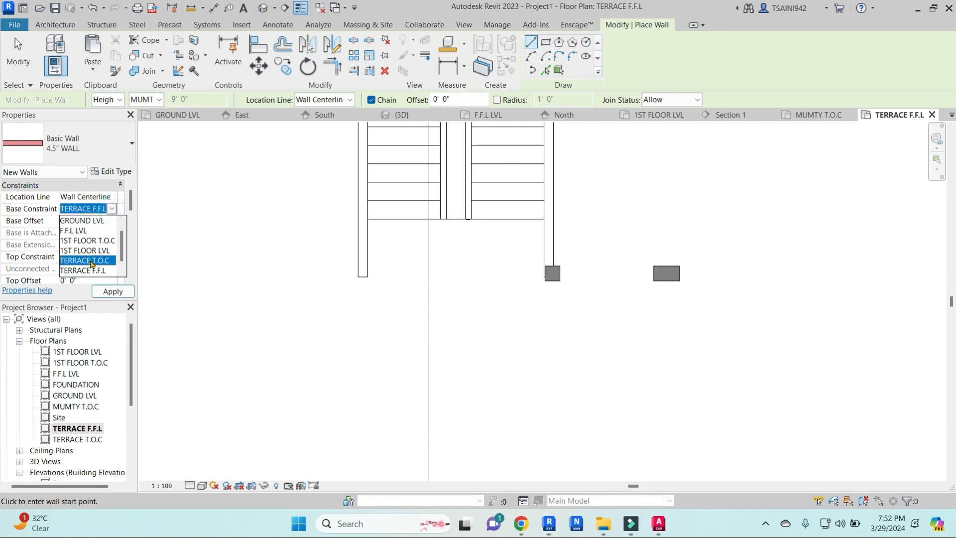
{"action": "left_click", "coordinate": [88, 260]}
{"action": "left_click", "coordinate": [112, 257]}
{"action": "left_click", "coordinate": [112, 257]}
{"action": "left_click", "coordinate": [120, 319]}
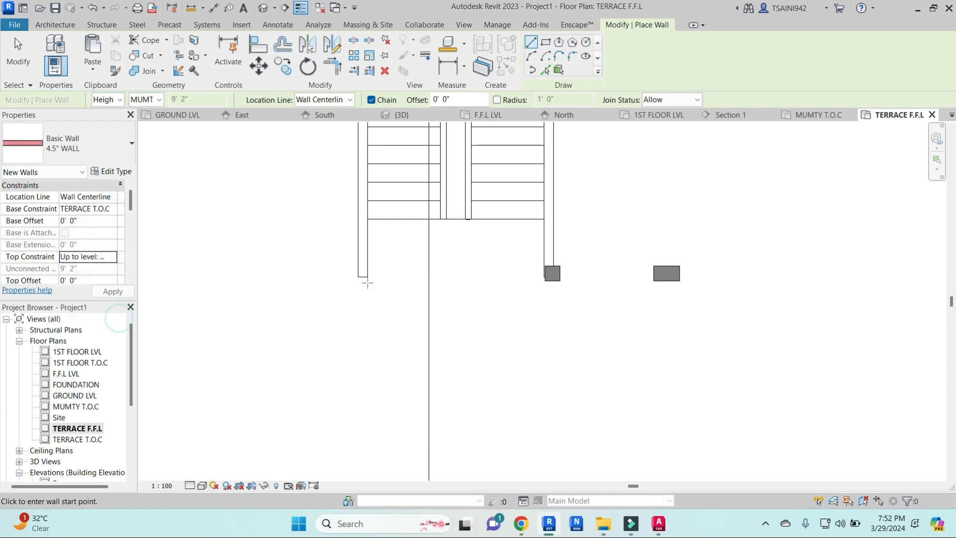
{"action": "left_click", "coordinate": [362, 277]}
{"action": "left_click", "coordinate": [549, 277]}
{"action": "key", "text": "Escape"}
{"action": "key", "text": "Escape"}
- Place a flipped D2 single-flush door in the stairwell's front wall beside the column and view it in 3D
{"action": "scroll", "coordinate": [704, 322], "scroll_direction": "up", "scroll_amount": 1}
{"action": "type", "text": "dr"}
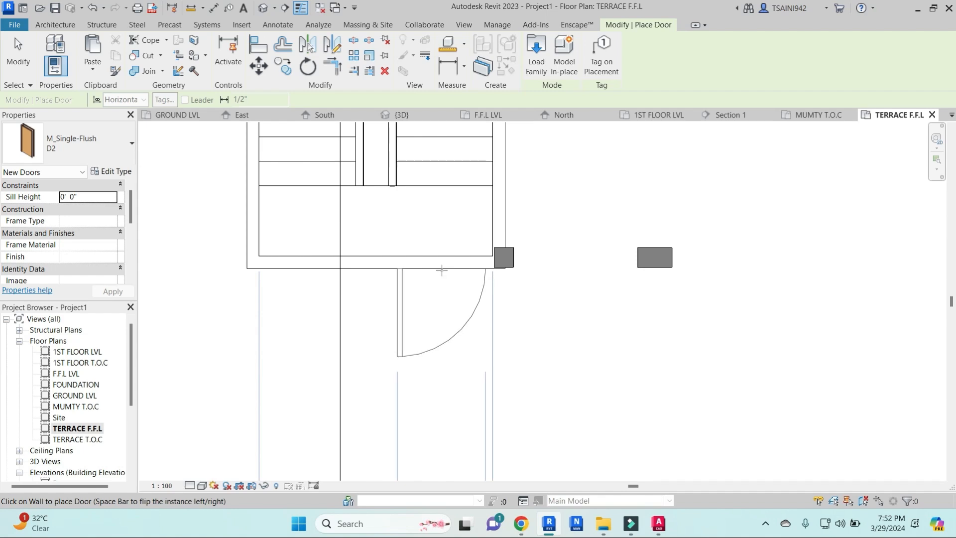
{"action": "key", "text": "space"}
{"action": "left_click", "coordinate": [441, 270]}
{"action": "left_click", "coordinate": [264, 8]}
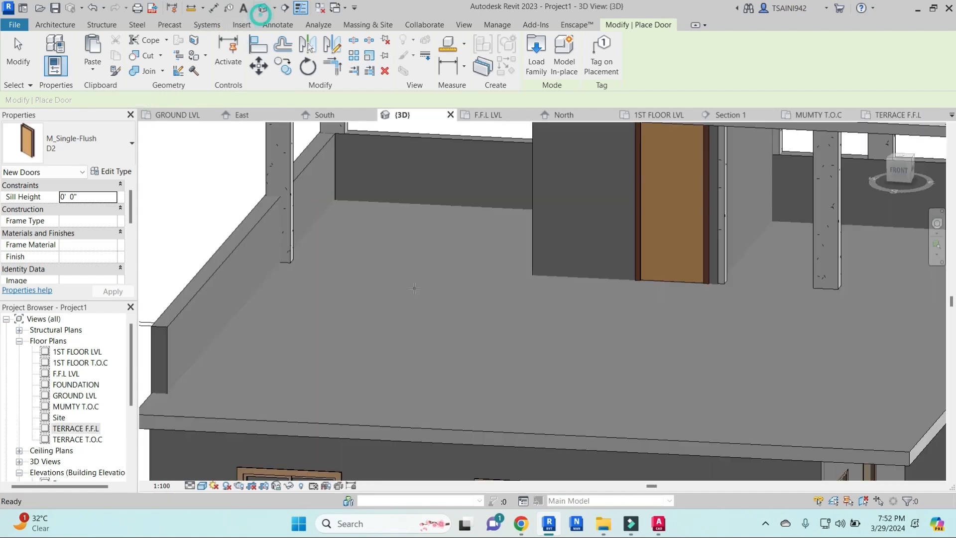
{"action": "scroll", "coordinate": [460, 371], "scroll_direction": "down", "scroll_amount": 3}
{"action": "middle_click_drag", "start_coordinate": [497, 356], "coordinate": [581, 329], "text": "shift"}
{"action": "key", "text": "Escape"}
{"action": "key", "text": "Escape"}
- Place a W1 sliding window with trim in the right-hand side wall of the mumty stairwell
{"action": "type", "text": "wn"}
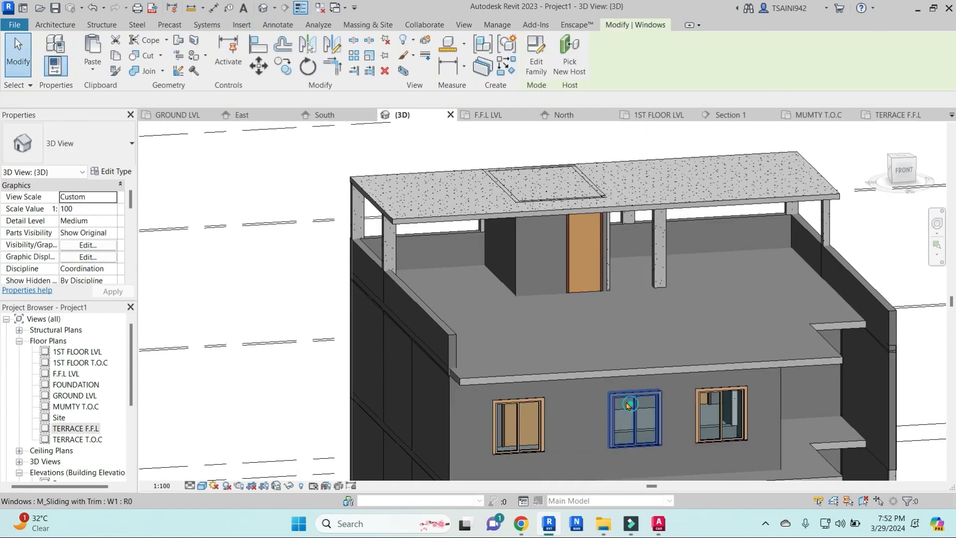
{"action": "middle_click_drag", "start_coordinate": [503, 256], "coordinate": [594, 222], "text": "shift"}
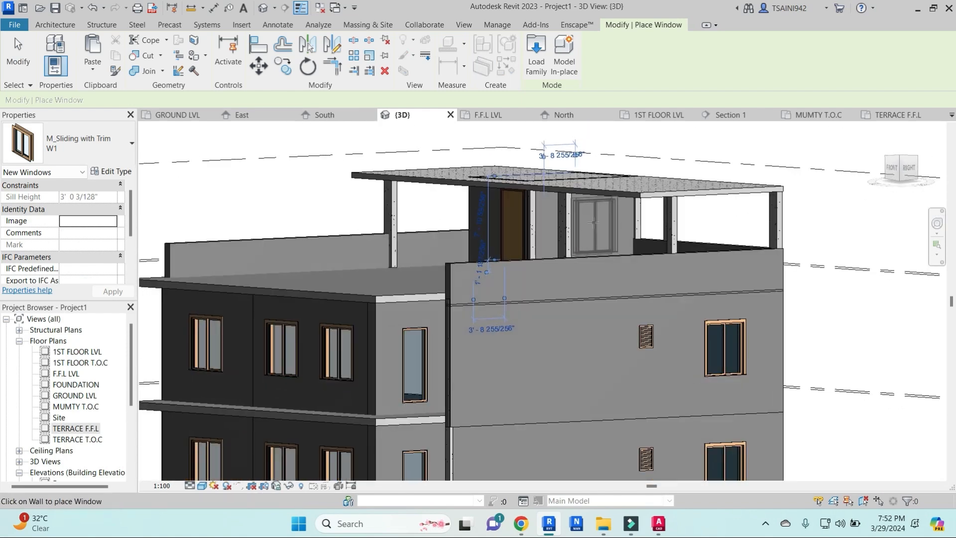
{"action": "left_click", "coordinate": [592, 228]}
{"action": "key", "text": "Escape"}
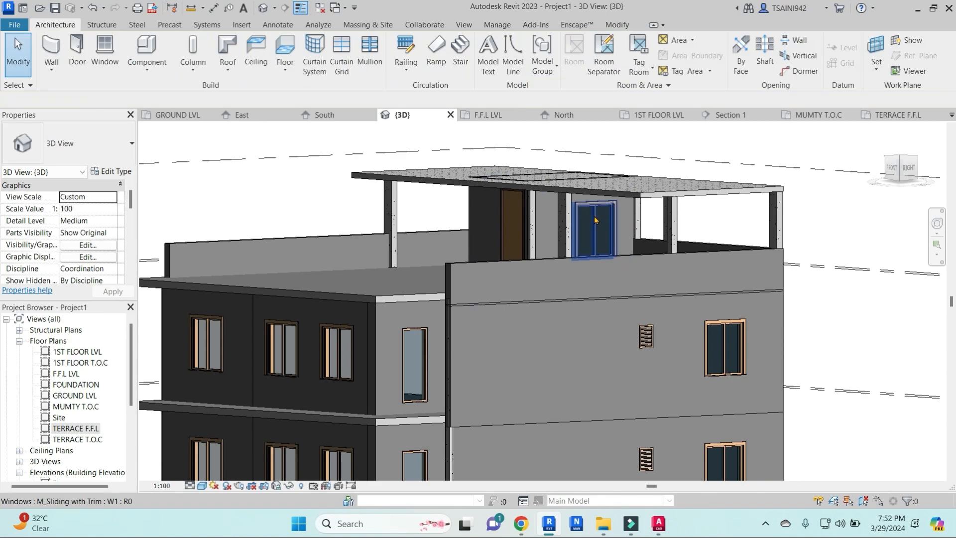
- Attach the tops of the stairwell's front wall and two side walls to the mumty roof slab
{"action": "scroll", "coordinate": [597, 221], "scroll_direction": "down", "scroll_amount": 2}
{"action": "middle_click_drag", "start_coordinate": [598, 281], "coordinate": [565, 361], "text": "shift"}
{"action": "scroll", "coordinate": [565, 290], "scroll_direction": "down", "scroll_amount": 2}
{"action": "middle_click_drag", "start_coordinate": [552, 302], "coordinate": [583, 239], "text": "shift"}
{"action": "scroll", "coordinate": [583, 235], "scroll_direction": "up", "scroll_amount": 3}
{"action": "scroll", "coordinate": [584, 234], "scroll_direction": "up", "scroll_amount": 6}
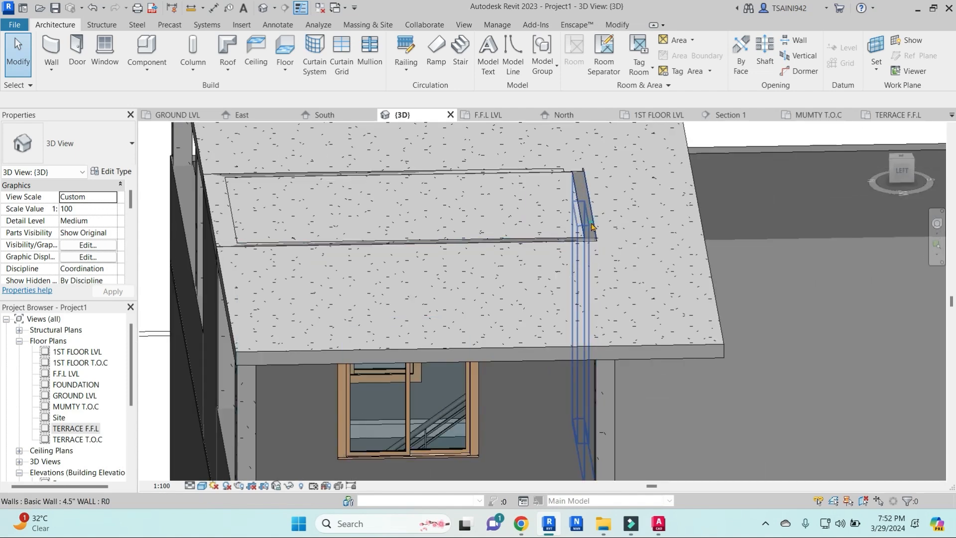
{"action": "left_click", "coordinate": [596, 232]}
{"action": "left_click", "coordinate": [551, 173], "text": "ctrl"}
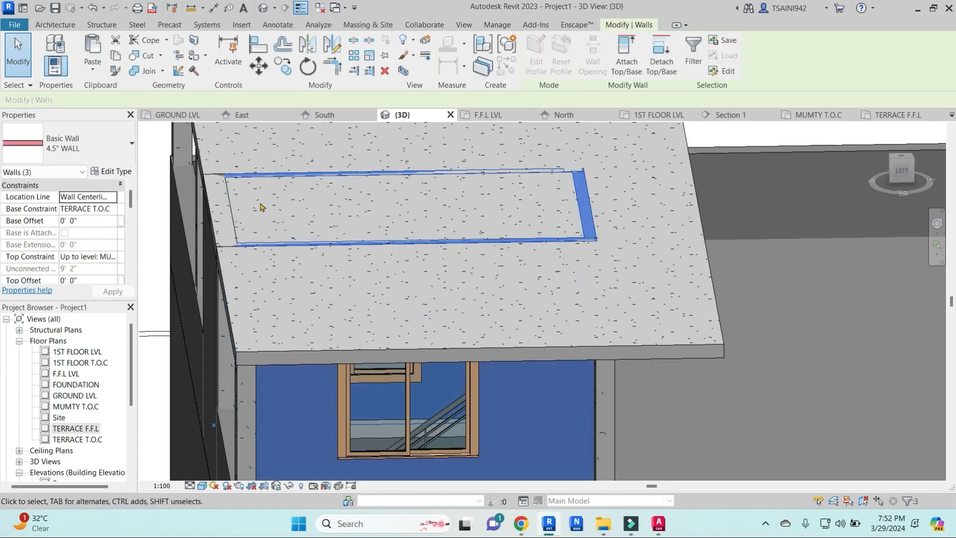
{"action": "left_click", "coordinate": [656, 63]}
{"action": "left_click", "coordinate": [623, 223]}
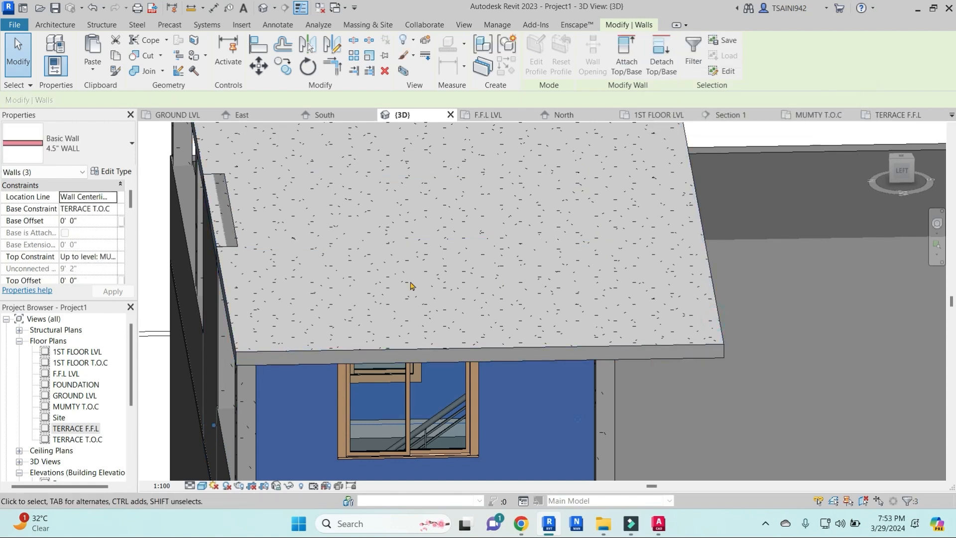
{"action": "key", "text": "Escape"}
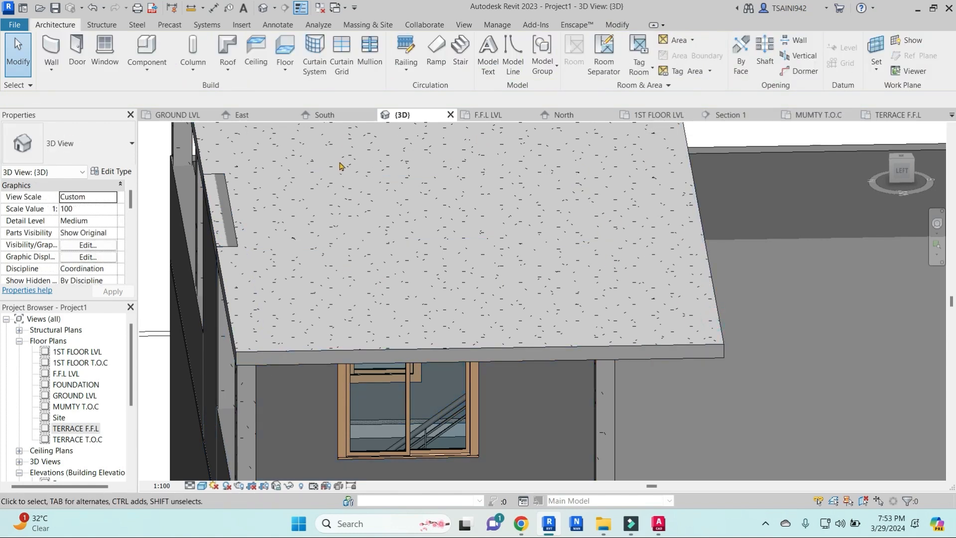
- Examine the mumty, terrace and front facade of the whole house in the 3D view
{"action": "key", "text": "j"}
{"action": "key", "text": "g"}
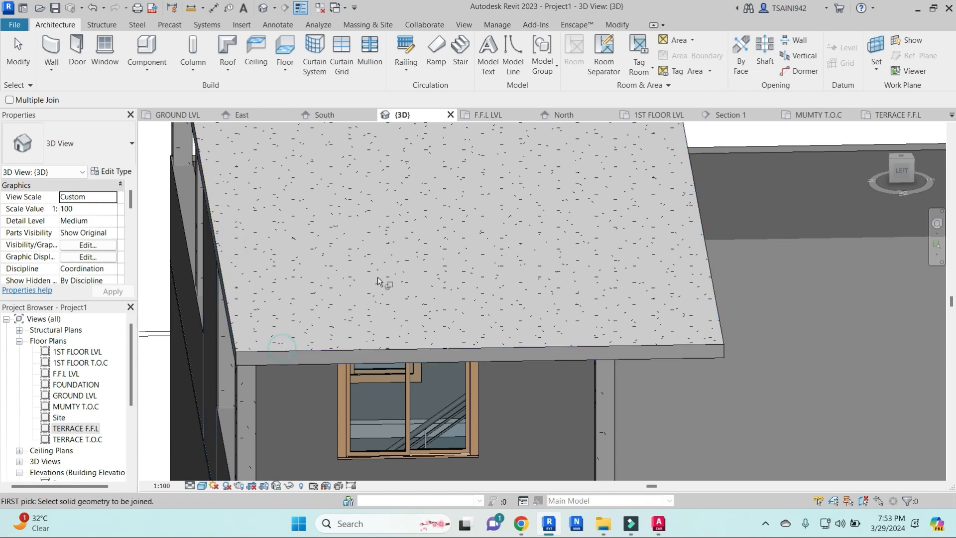
{"action": "scroll", "coordinate": [384, 283], "scroll_direction": "down", "scroll_amount": 4}
{"action": "middle_click_drag", "start_coordinate": [572, 322], "coordinate": [358, 273], "text": "shift"}
{"action": "middle_click_drag", "start_coordinate": [505, 367], "coordinate": [598, 284]}
{"action": "scroll", "coordinate": [508, 230], "scroll_direction": "down", "scroll_amount": 3}
{"action": "scroll", "coordinate": [597, 284], "scroll_direction": "up", "scroll_amount": 4}
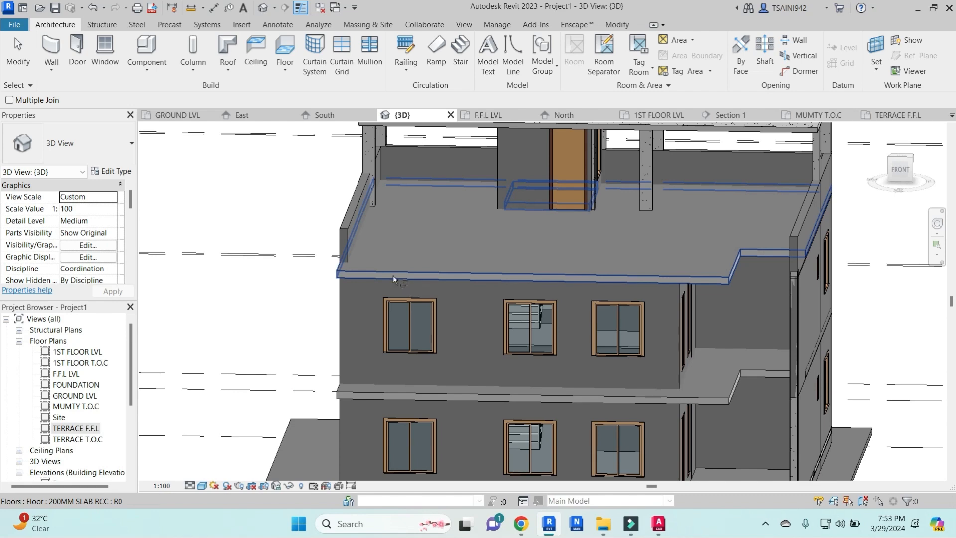
{"action": "scroll", "coordinate": [546, 234], "scroll_direction": "down", "scroll_amount": 3}
{"action": "middle_click_drag", "start_coordinate": [546, 234], "coordinate": [540, 267], "text": "shift"}
{"action": "middle_click_drag", "start_coordinate": [615, 299], "coordinate": [498, 311], "text": "shift"}
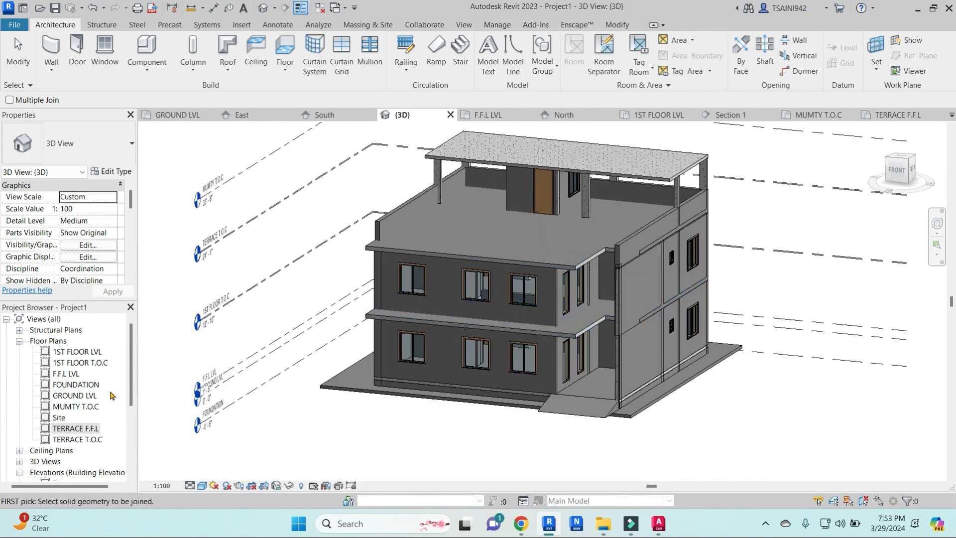
- Open the F.F.L LVL plan, start a new door based on the D2 door near the porch, and open its type properties
{"action": "double_click", "coordinate": [73, 429]}
{"action": "double_click", "coordinate": [65, 374]}
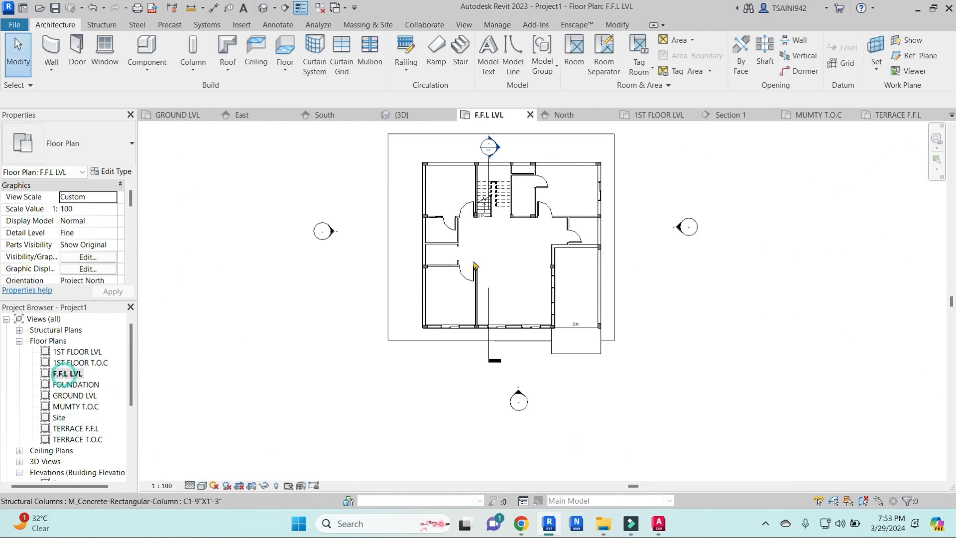
{"action": "scroll", "coordinate": [600, 225], "scroll_direction": "up", "scroll_amount": 5}
{"action": "left_click", "coordinate": [600, 226]}
{"action": "key", "text": "c"}
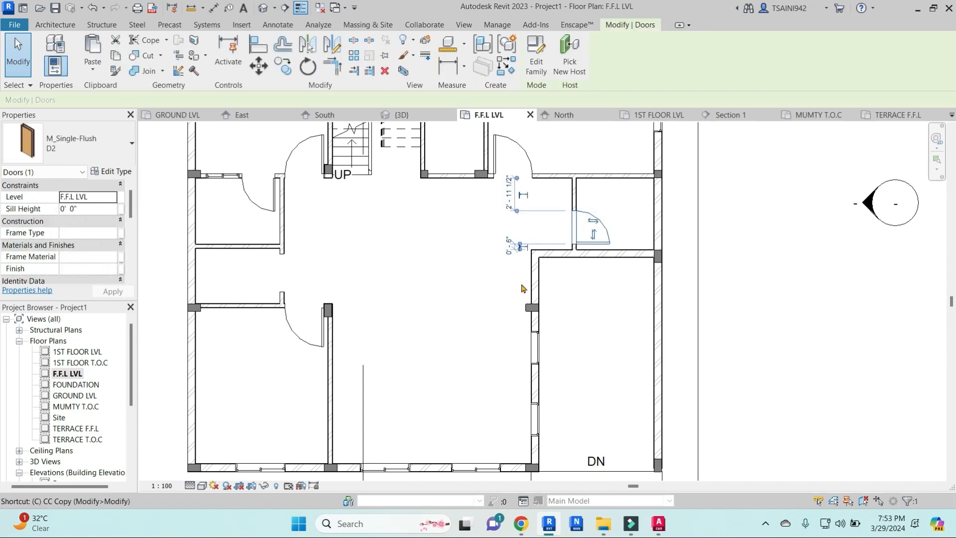
{"action": "key", "text": "s"}
{"action": "left_click", "coordinate": [115, 171]}
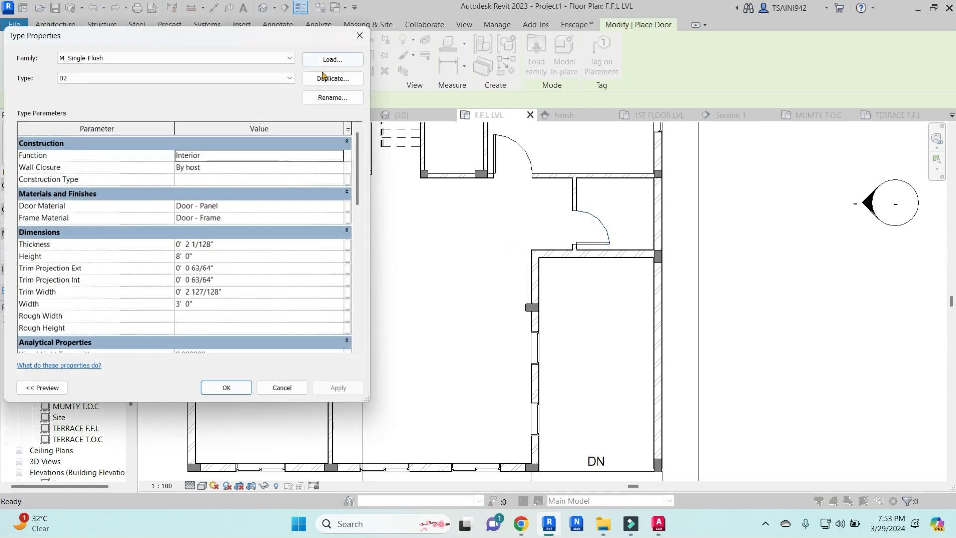
- Preview the door families in the library's Doors folder and load M_Bifold-4 Panel
{"action": "left_click", "coordinate": [333, 60]}
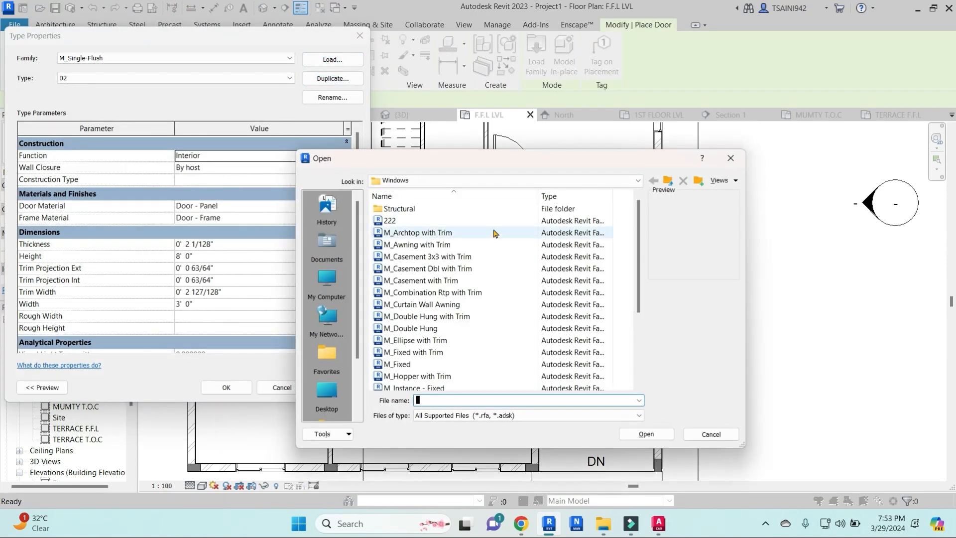
{"action": "left_click", "coordinate": [667, 180]}
{"action": "left_click", "coordinate": [403, 328]}
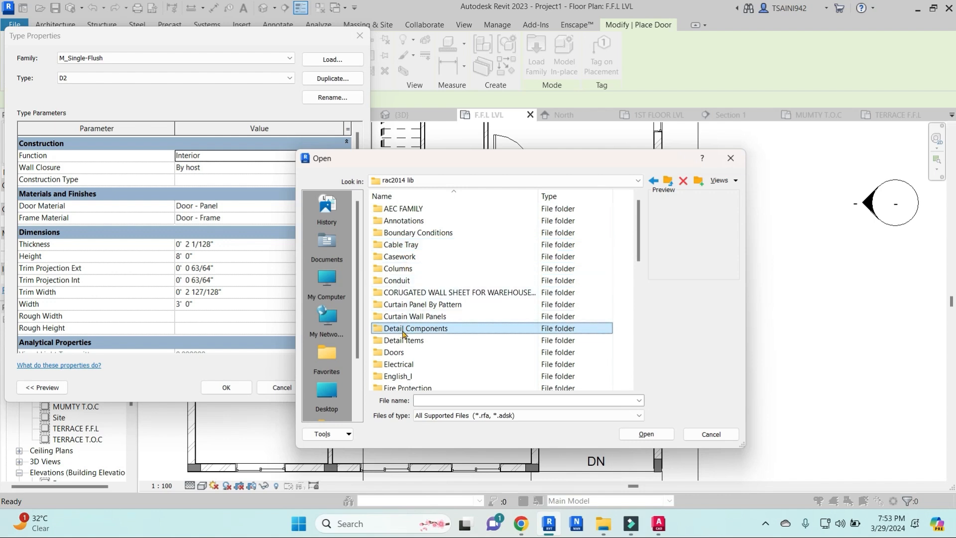
{"action": "double_click", "coordinate": [394, 352]}
{"action": "left_click", "coordinate": [399, 255]}
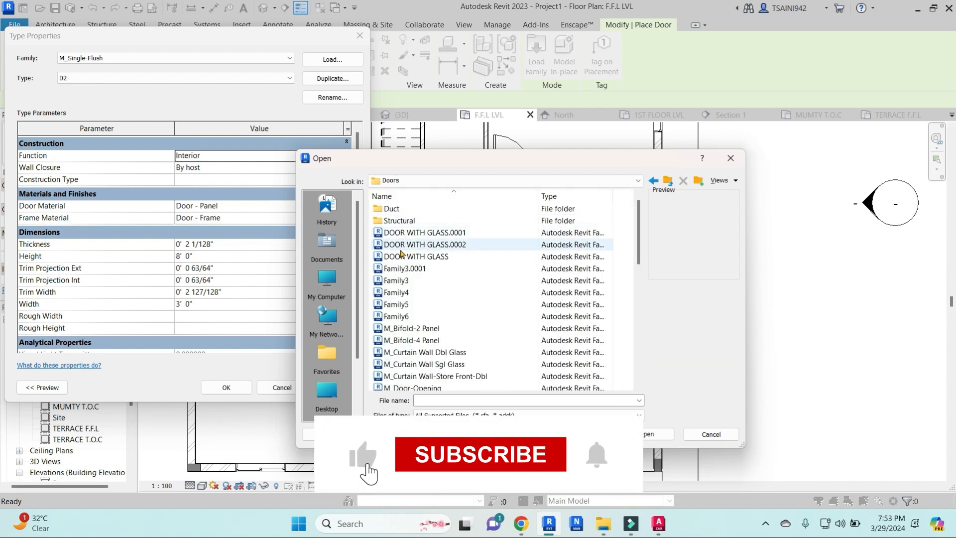
{"action": "left_click", "coordinate": [396, 284]}
{"action": "left_click", "coordinate": [396, 318]}
{"action": "left_click", "coordinate": [396, 330]}
{"action": "left_click", "coordinate": [396, 343]}
{"action": "left_click", "coordinate": [393, 355]}
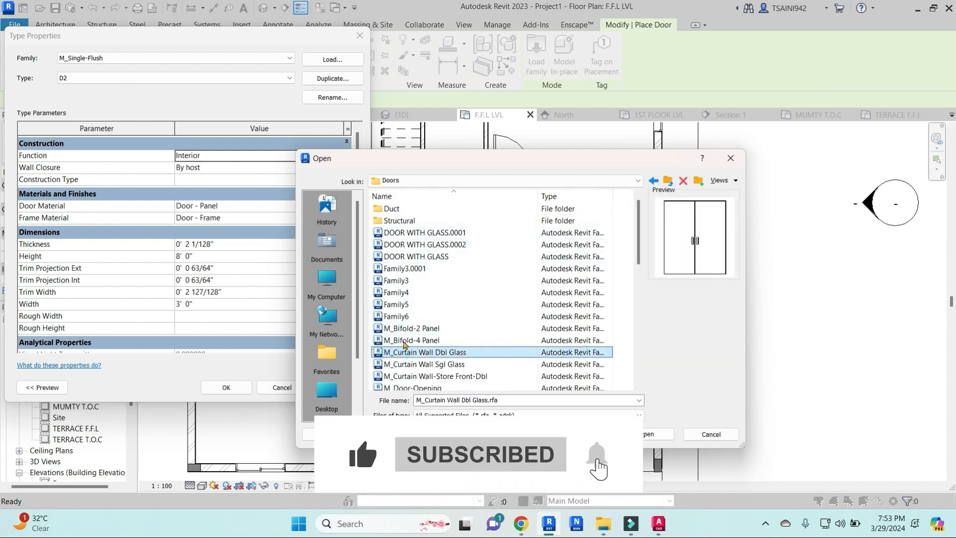
{"action": "left_click", "coordinate": [406, 330]}
{"action": "left_click", "coordinate": [402, 318]}
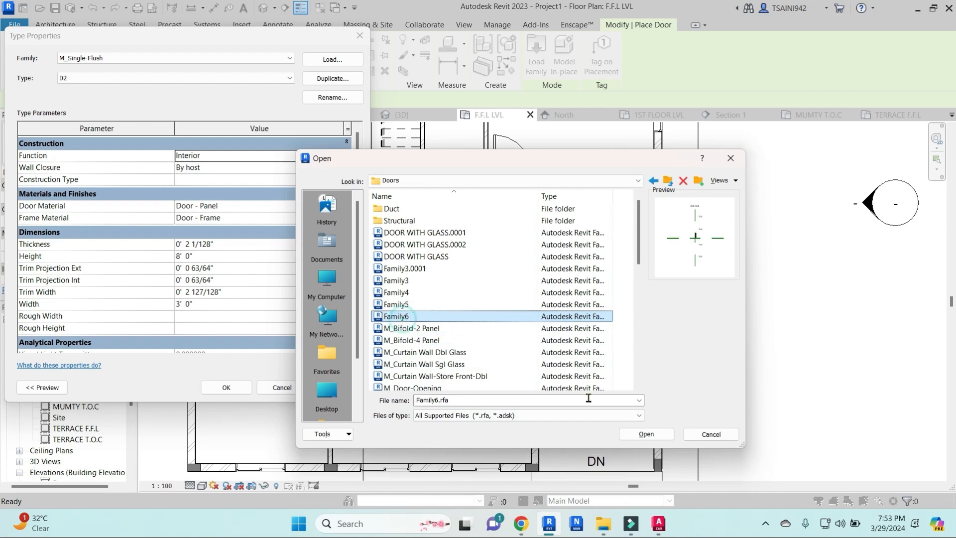
{"action": "left_click", "coordinate": [413, 328]}
{"action": "left_click", "coordinate": [417, 340]}
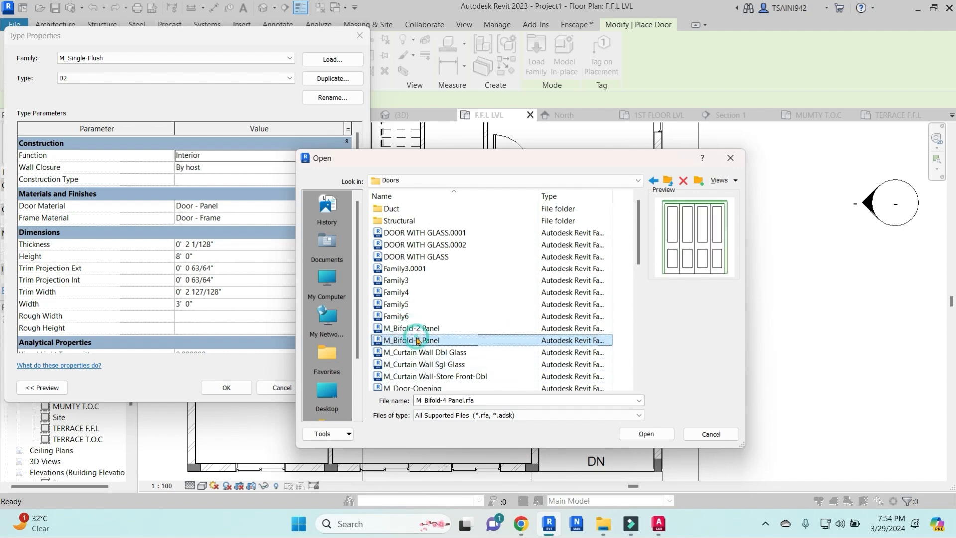
{"action": "left_click", "coordinate": [646, 434]}
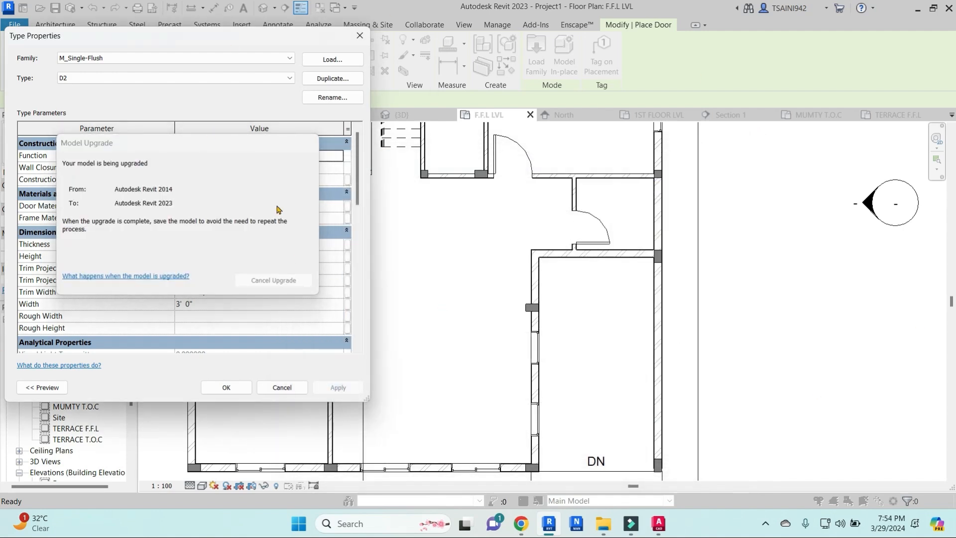
- Duplicate the bifold door type as MD with a height of 8' 0" and a width of 4' 0"
{"action": "left_click", "coordinate": [332, 79]}
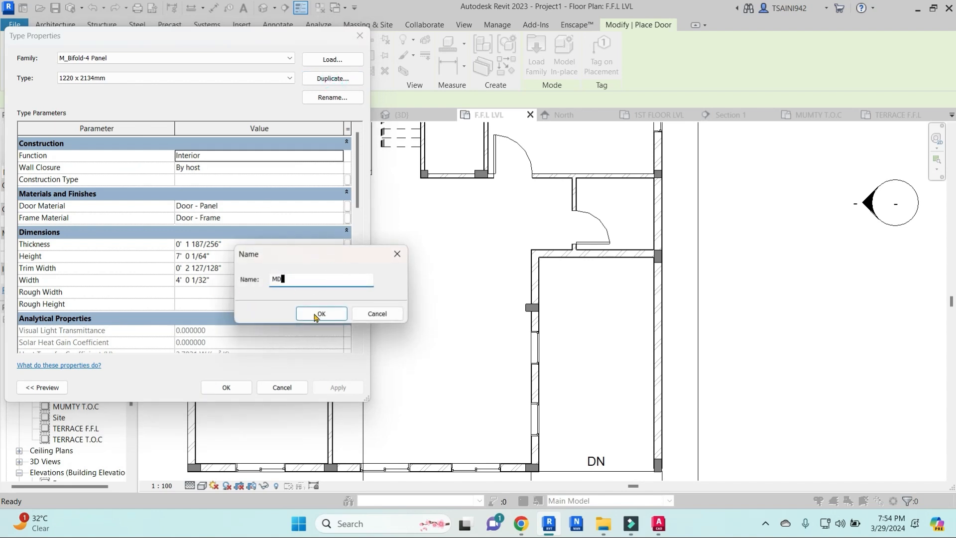
{"action": "left_click", "coordinate": [321, 313]}
{"action": "left_click_drag", "start_coordinate": [249, 256], "coordinate": [156, 282]}
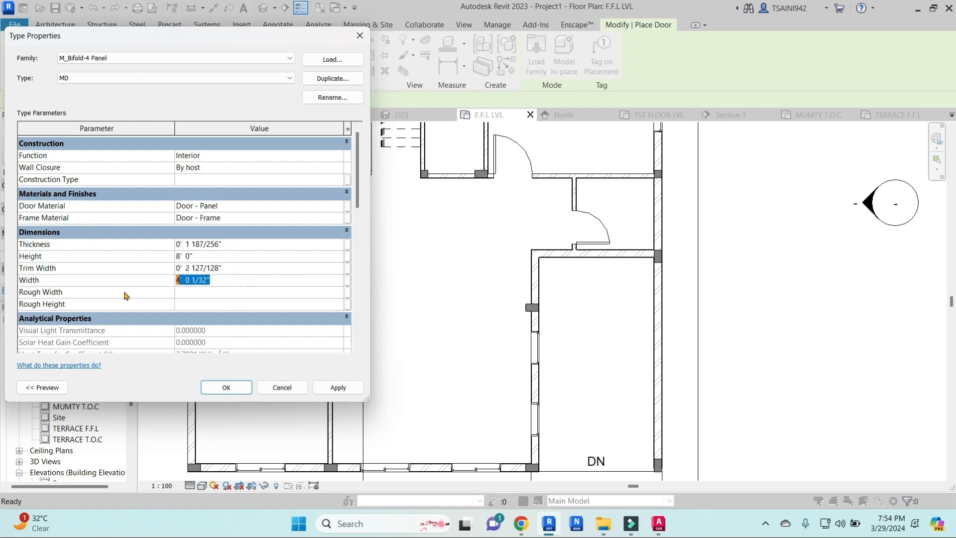
{"action": "left_click", "coordinate": [225, 387]}
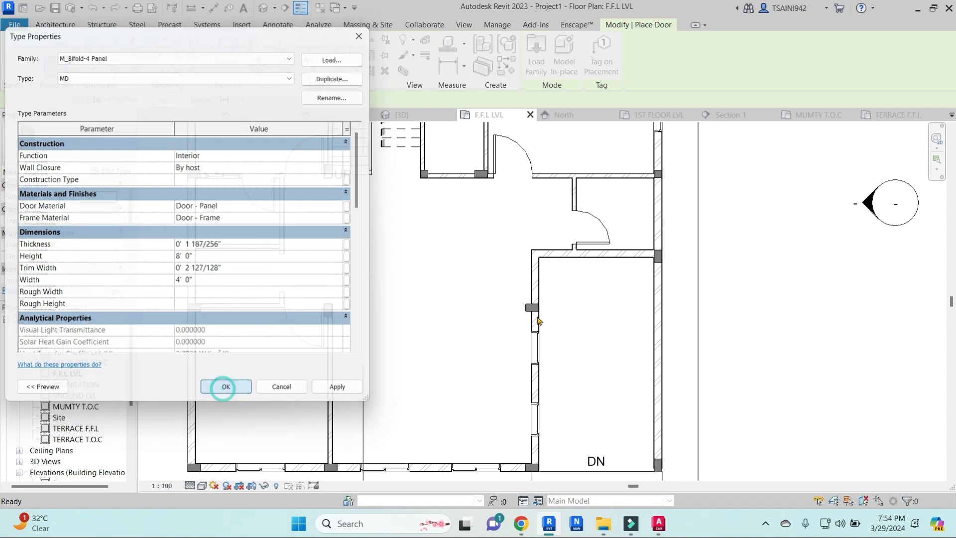
- Place the MD bifold door in the porch's side wall between the inner wall corner and the column
{"action": "scroll", "coordinate": [536, 278], "scroll_direction": "up", "scroll_amount": 2}
{"action": "left_click", "coordinate": [536, 278]}
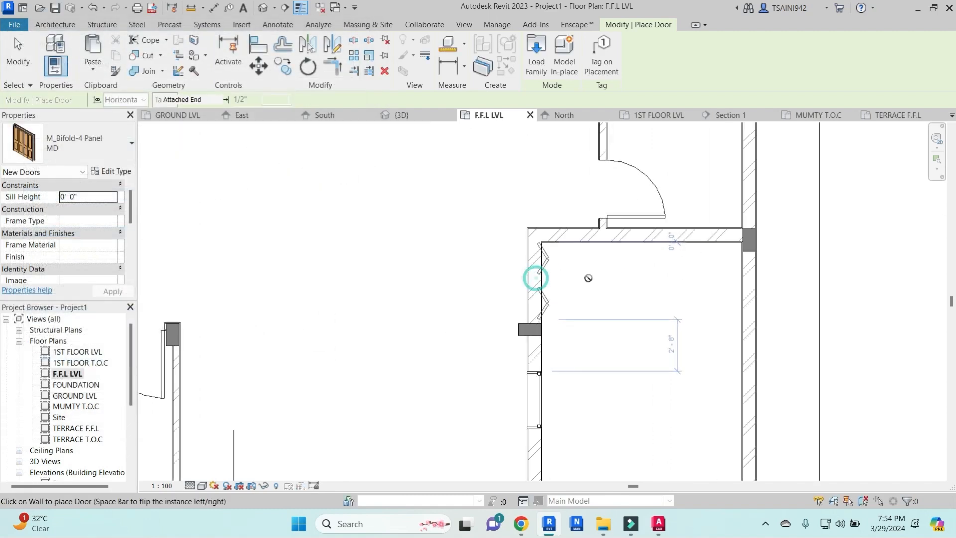
{"action": "key", "text": "Escape"}
{"action": "scroll", "coordinate": [608, 280], "scroll_direction": "down", "scroll_amount": 3}
{"action": "scroll", "coordinate": [608, 280], "scroll_direction": "down", "scroll_amount": 2}
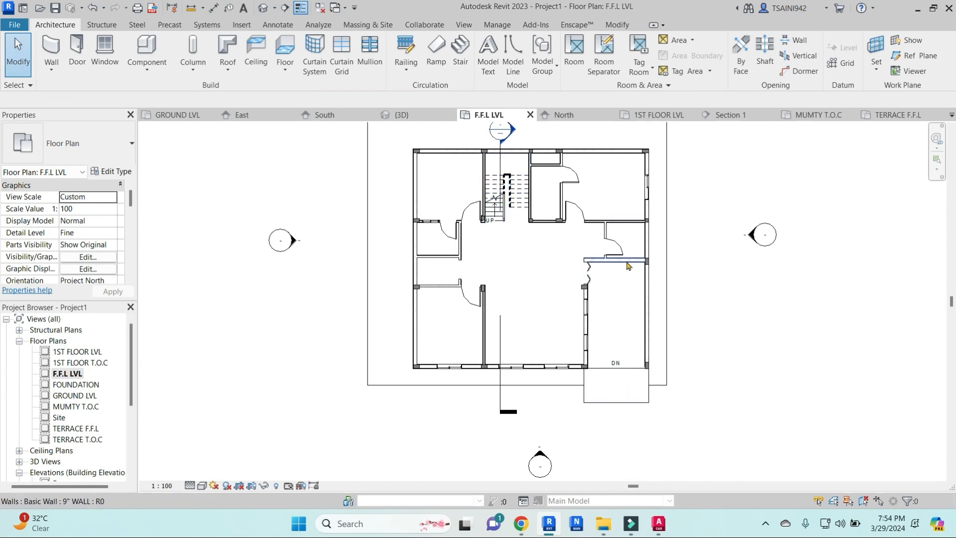
{"action": "middle_click_drag", "start_coordinate": [539, 289], "coordinate": [513, 294]}
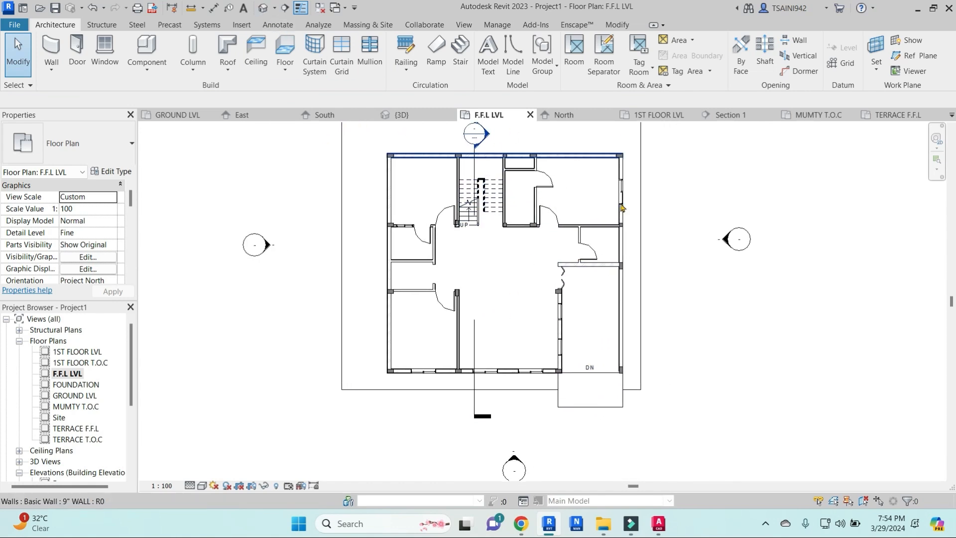
{"action": "middle_click_drag", "start_coordinate": [685, 235], "coordinate": [680, 236]}
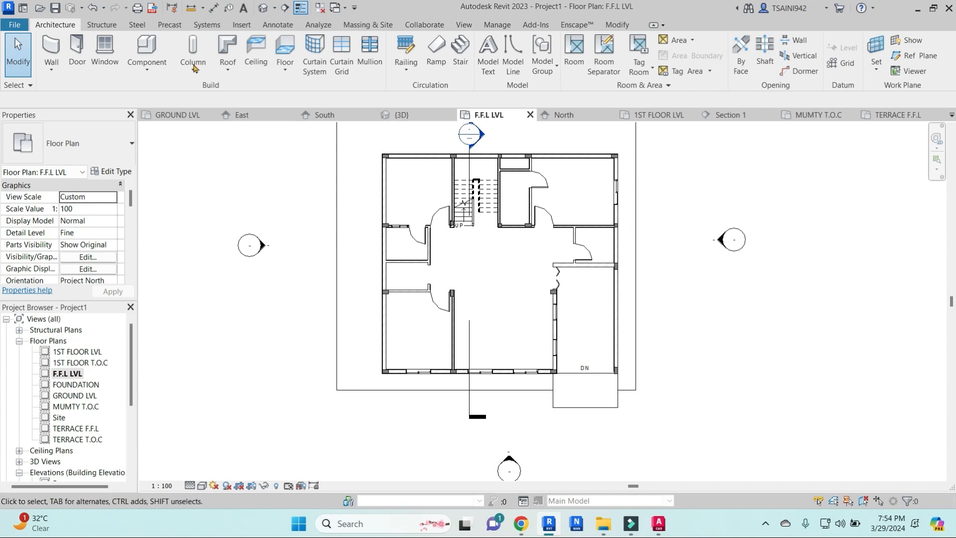
- Select the four 9" plinth walls around the house's base in 3D and set their top offset to 0' 6"
{"action": "left_click", "coordinate": [261, 6]}
{"action": "scroll", "coordinate": [622, 333], "scroll_direction": "up", "scroll_amount": 6}
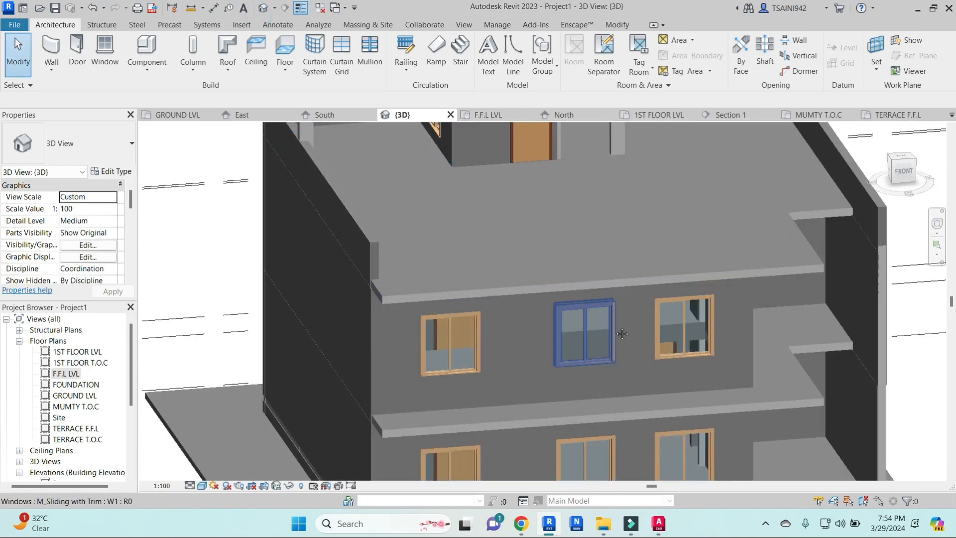
{"action": "middle_click_drag", "start_coordinate": [622, 333], "coordinate": [560, 228]}
{"action": "scroll", "coordinate": [322, 328], "scroll_direction": "up", "scroll_amount": 2}
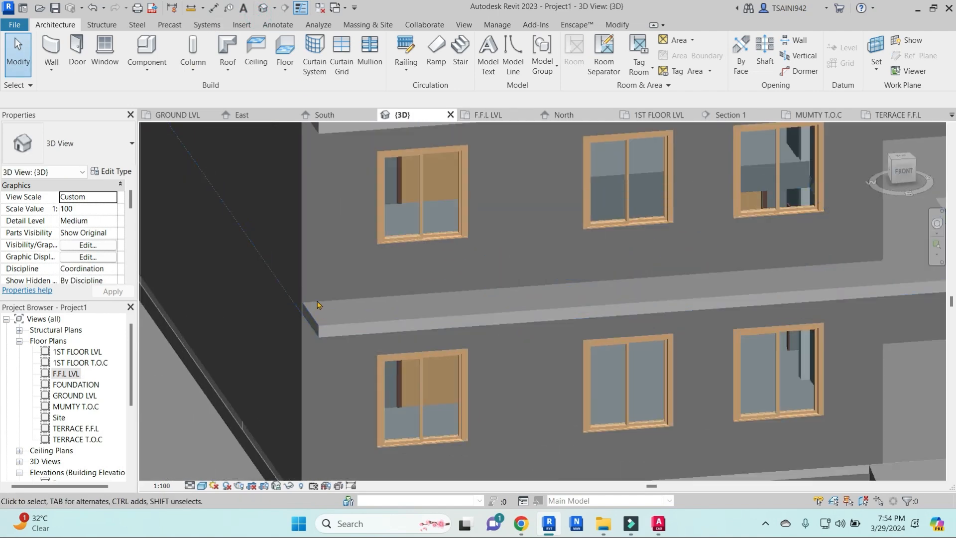
{"action": "scroll", "coordinate": [509, 330], "scroll_direction": "down", "scroll_amount": 2}
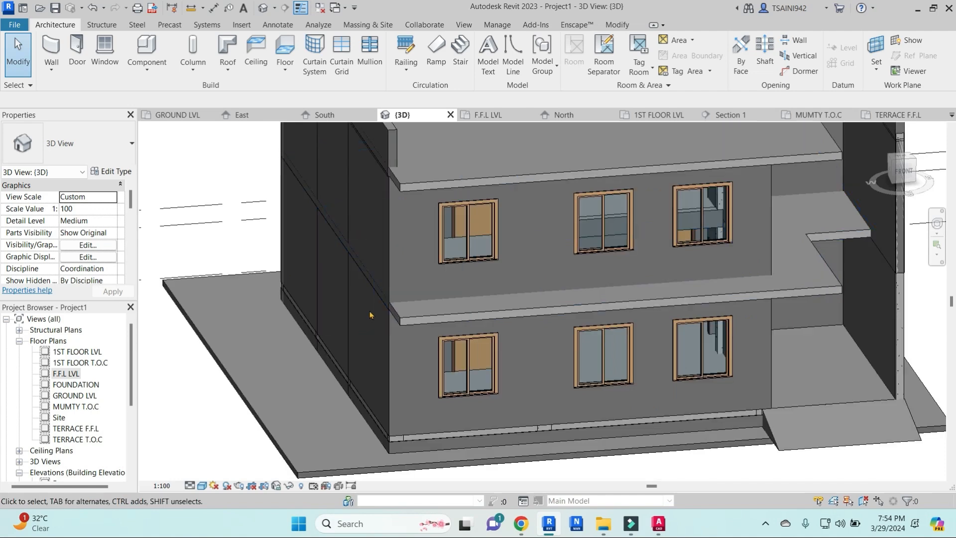
{"action": "middle_click_drag", "start_coordinate": [508, 384], "coordinate": [468, 326]}
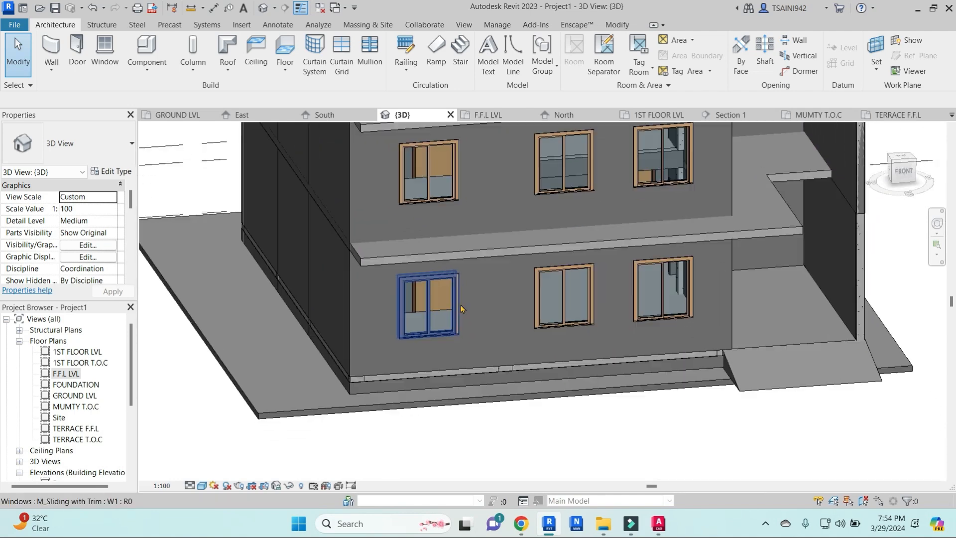
{"action": "left_click", "coordinate": [462, 366]}
{"action": "middle_click_drag", "start_coordinate": [461, 366], "coordinate": [476, 353], "text": "shift"}
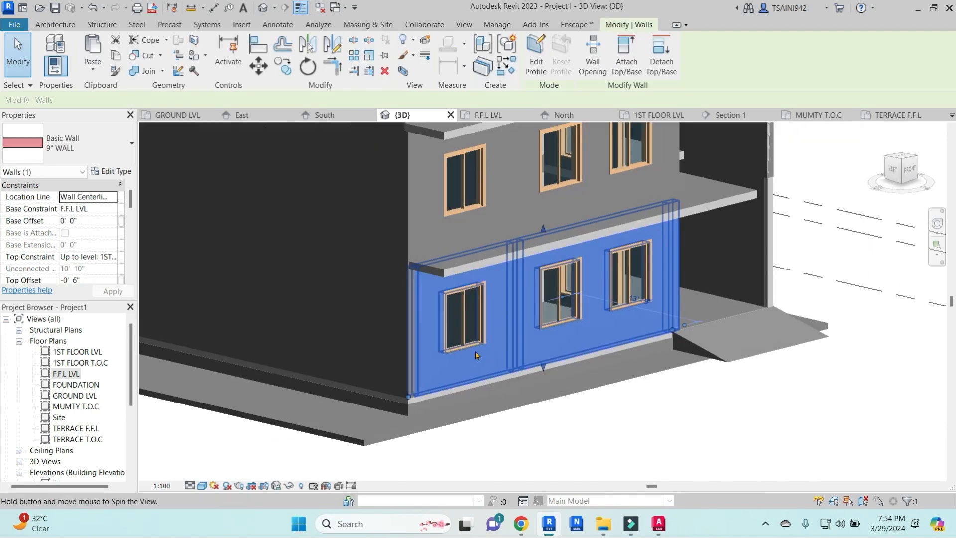
{"action": "left_click", "coordinate": [384, 413]}
{"action": "left_click", "coordinate": [427, 408], "text": "ctrl"}
{"action": "middle_click_drag", "start_coordinate": [427, 409], "coordinate": [498, 361], "text": "shift"}
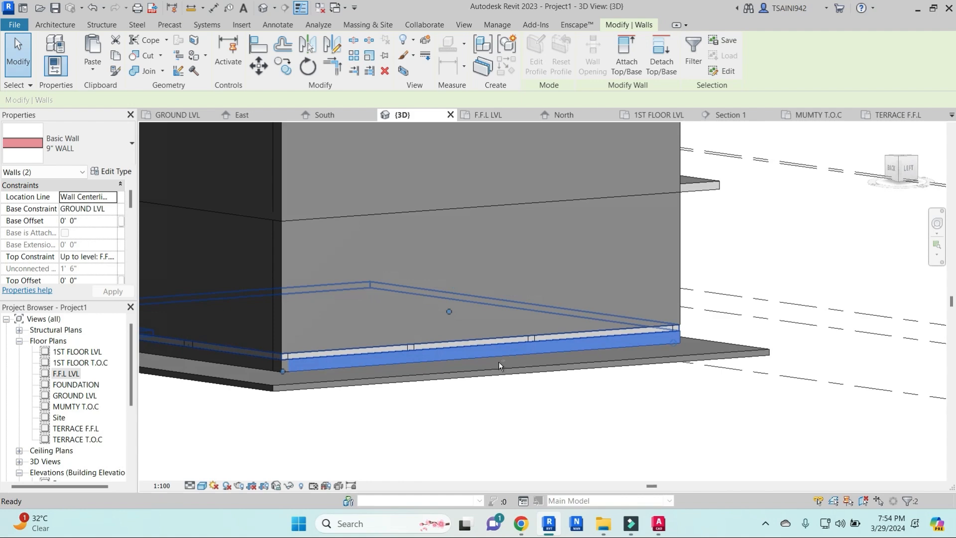
{"action": "left_click", "coordinate": [263, 374], "text": "ctrl"}
{"action": "middle_click_drag", "start_coordinate": [255, 371], "coordinate": [534, 378], "text": "shift"}
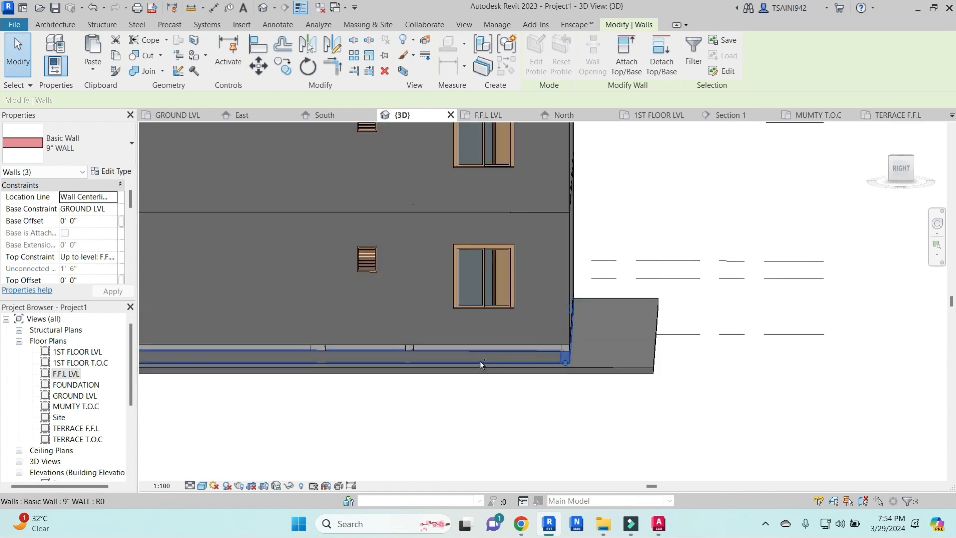
{"action": "left_click", "coordinate": [479, 364], "text": "ctrl"}
{"action": "middle_click_drag", "start_coordinate": [375, 393], "coordinate": [522, 397], "text": "shift"}
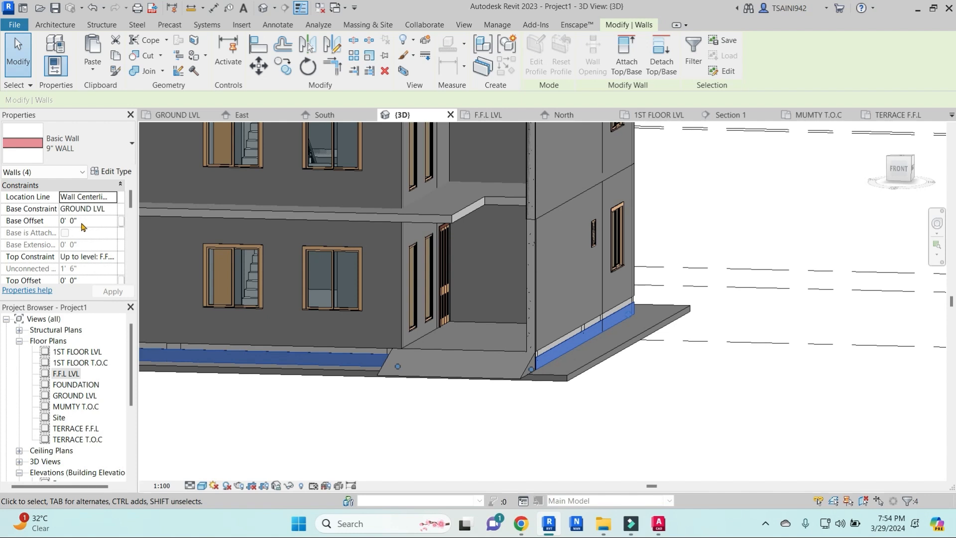
{"action": "left_click", "coordinate": [84, 280]}
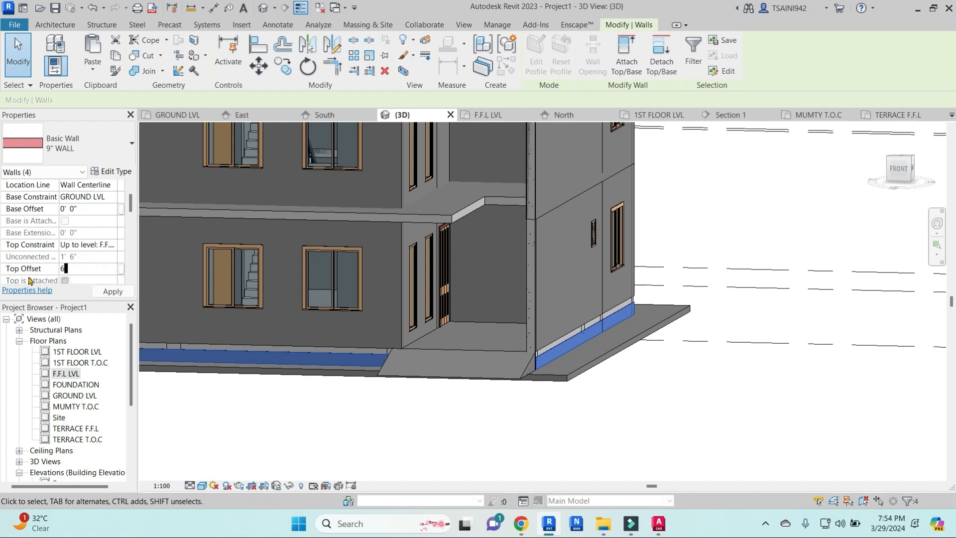
{"action": "left_click", "coordinate": [124, 292]}
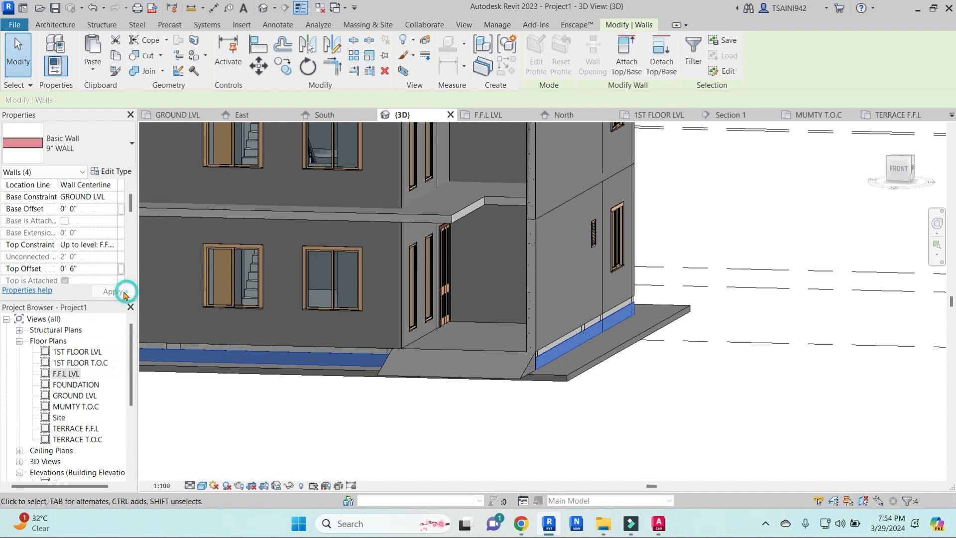
{"action": "middle_click_drag", "start_coordinate": [445, 413], "coordinate": [609, 380], "text": "shift"}
{"action": "scroll", "coordinate": [501, 384], "scroll_direction": "down", "scroll_amount": 5}
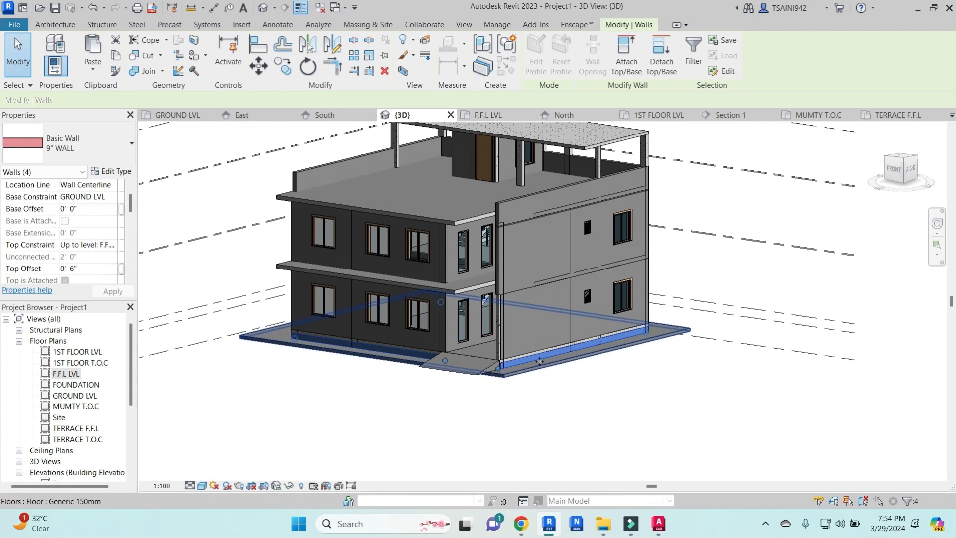
{"action": "scroll", "coordinate": [519, 264], "scroll_direction": "up", "scroll_amount": 5}
{"action": "scroll", "coordinate": [518, 265], "scroll_direction": "down", "scroll_amount": 3}
{"action": "middle_click_drag", "start_coordinate": [496, 292], "coordinate": [571, 330], "text": "shift"}
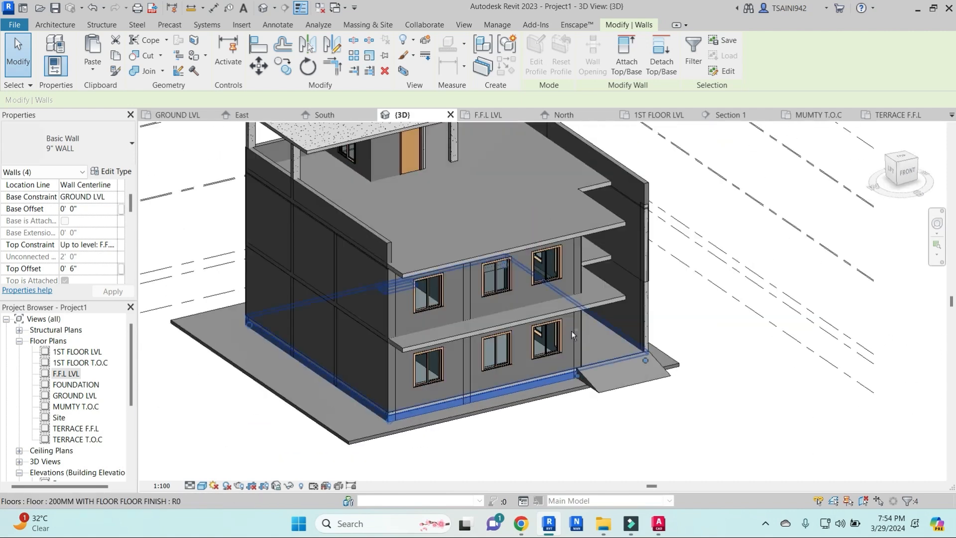
- Open the 1ST FLOOR T.O.C floor plan and start a wall of type 4.5" WALL
{"action": "double_click", "coordinate": [64, 373]}
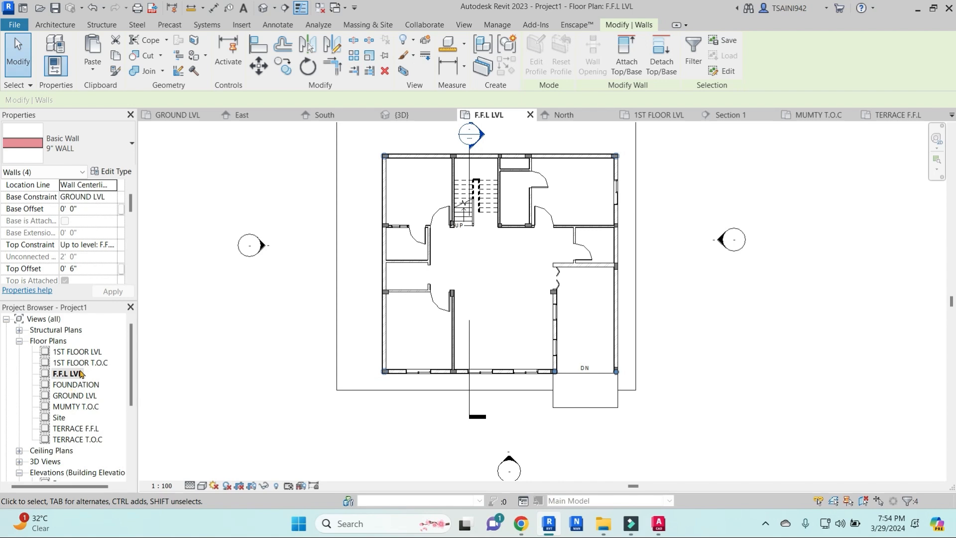
{"action": "double_click", "coordinate": [86, 363]}
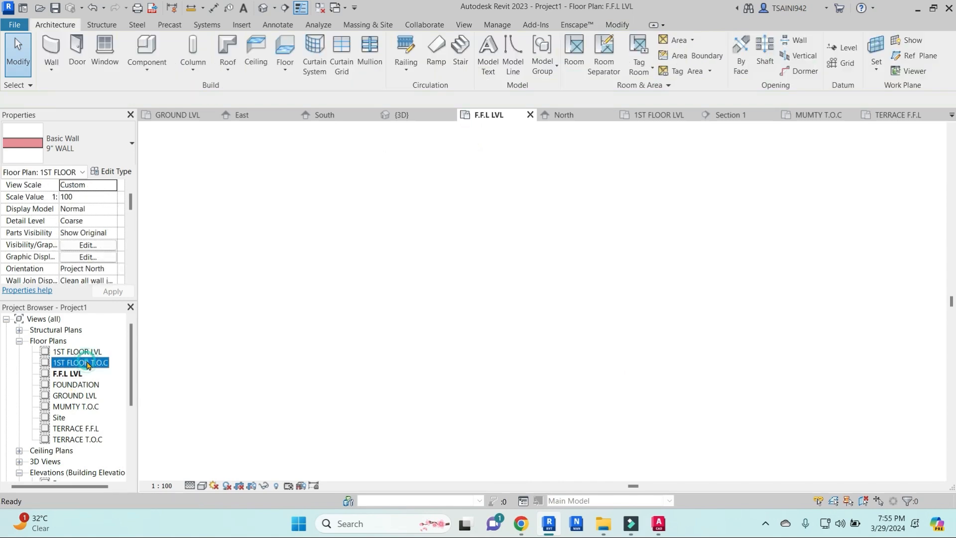
{"action": "scroll", "coordinate": [350, 343], "scroll_direction": "up", "scroll_amount": 5}
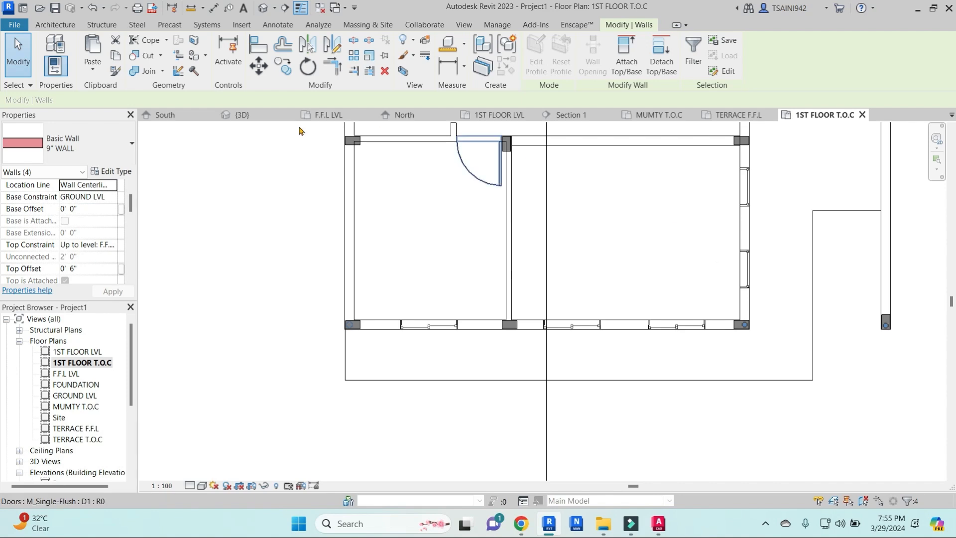
{"action": "left_click", "coordinate": [55, 25]}
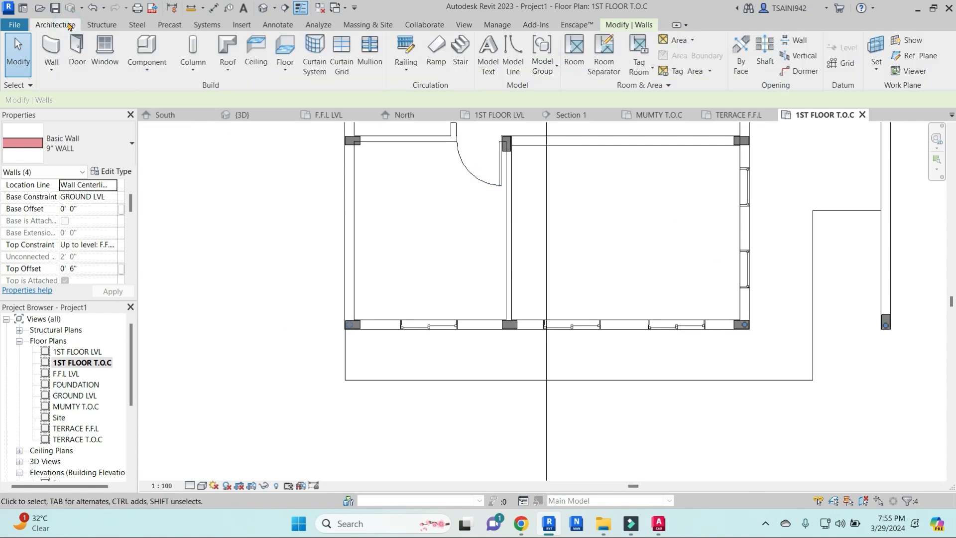
{"action": "left_click", "coordinate": [52, 54]}
{"action": "left_click", "coordinate": [98, 142]}
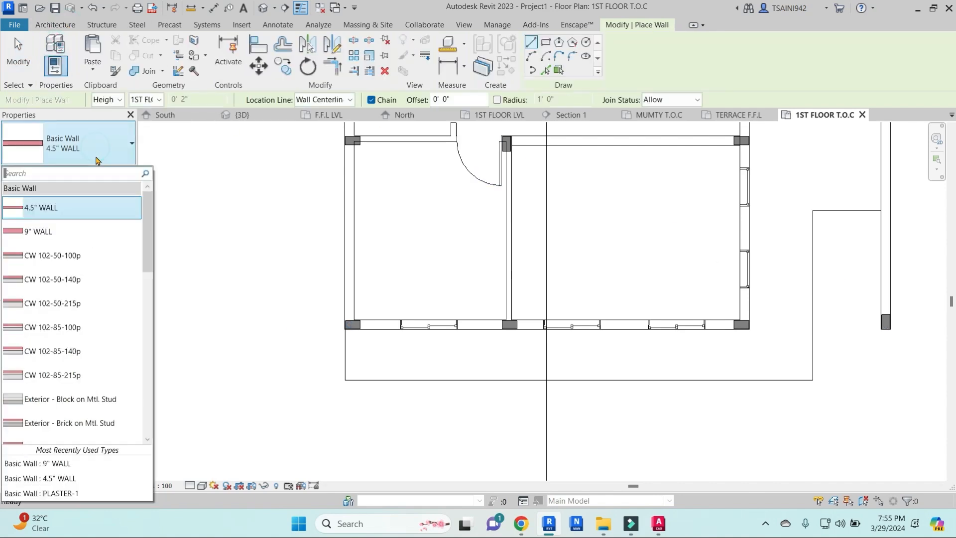
{"action": "left_click", "coordinate": [133, 205]}
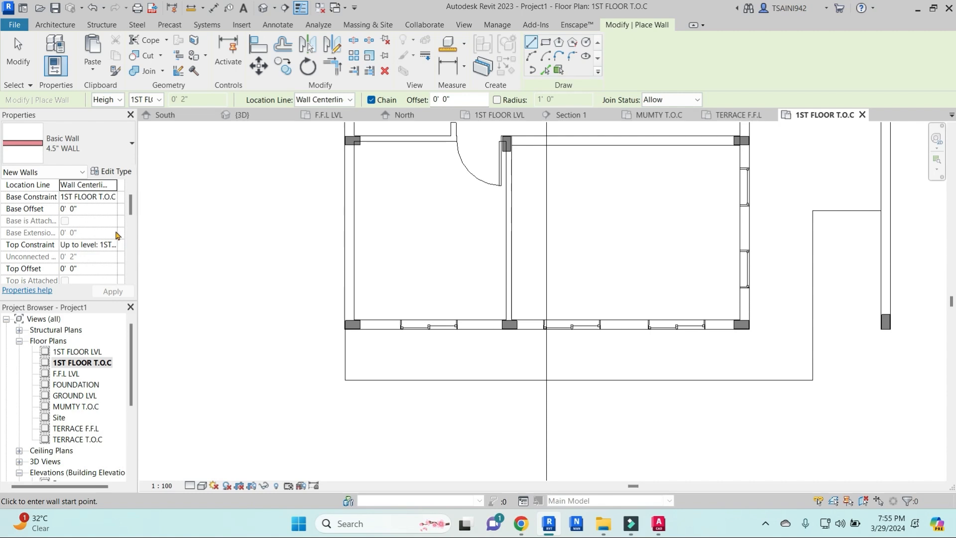
- Set the new wall's base offset to -0' 6" and its top constraint to Unconnected
{"action": "left_click", "coordinate": [99, 208]}
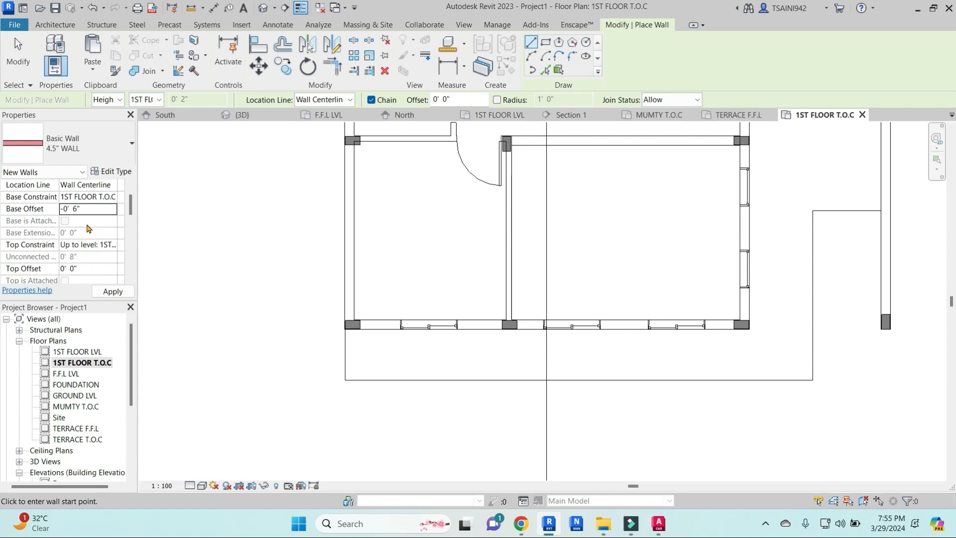
{"action": "left_click", "coordinate": [110, 244]}
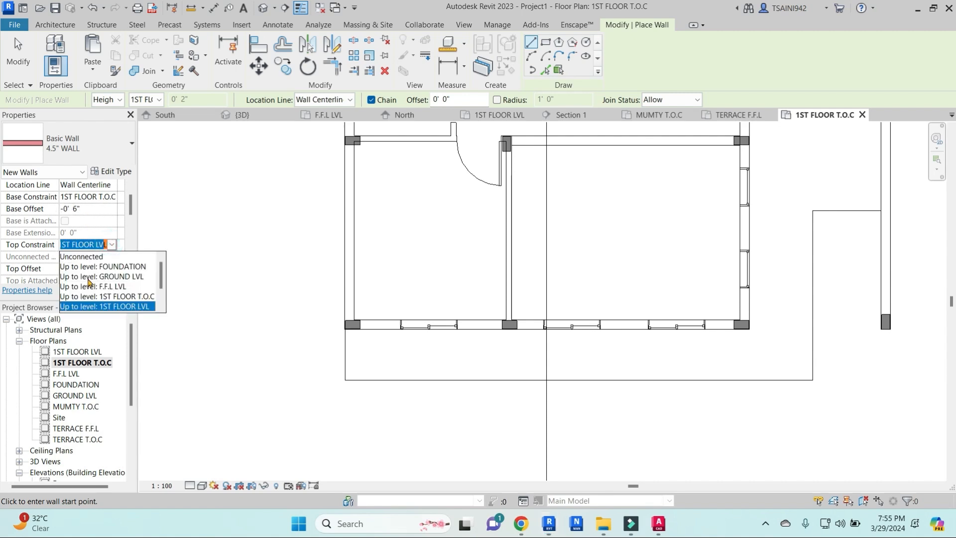
{"action": "left_click", "coordinate": [92, 257]}
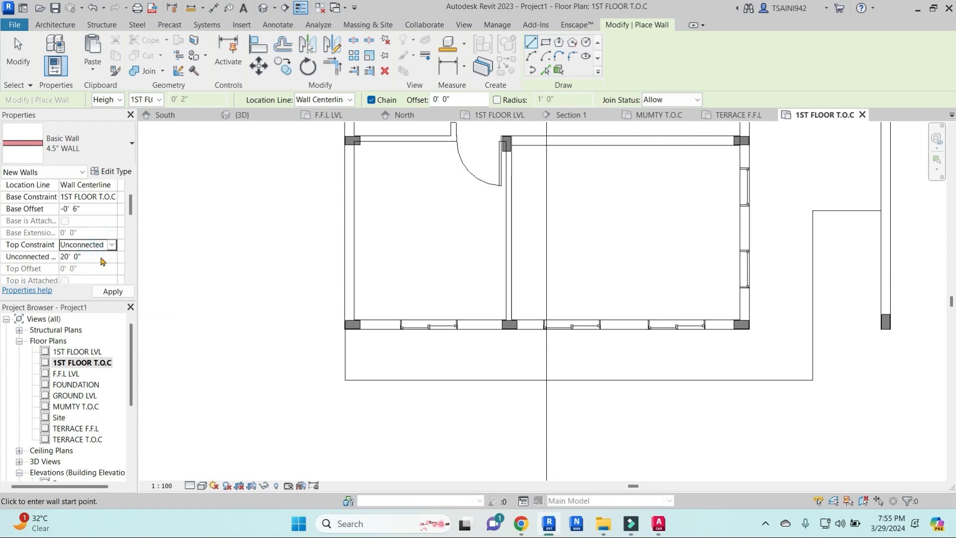